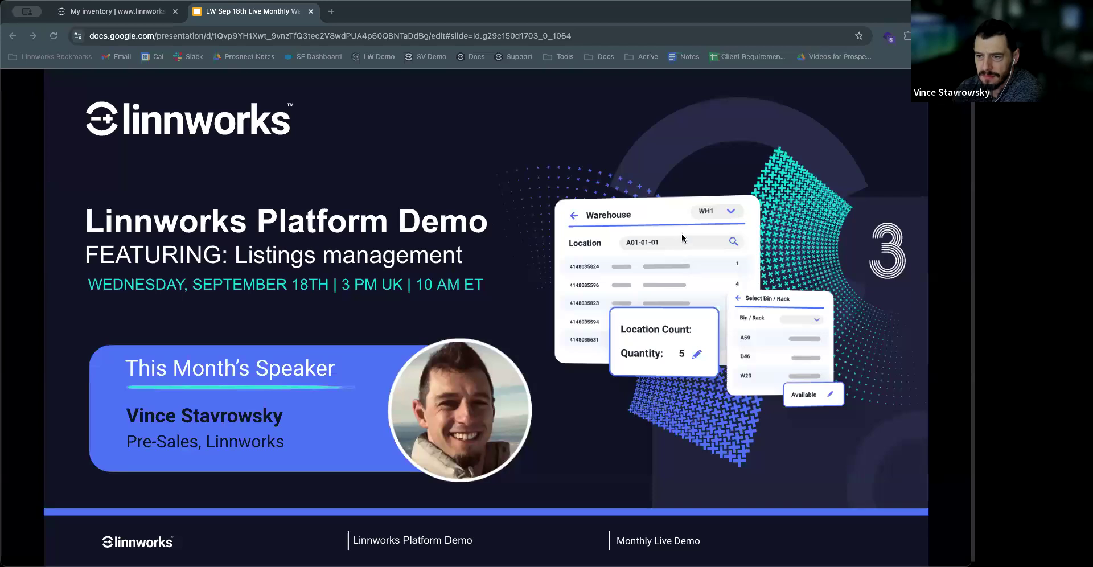
Step: Switch from the slides to the Linnworks inventory and open the Channel Integrations page
{"action": "left_click", "coordinate": [514, 10]}
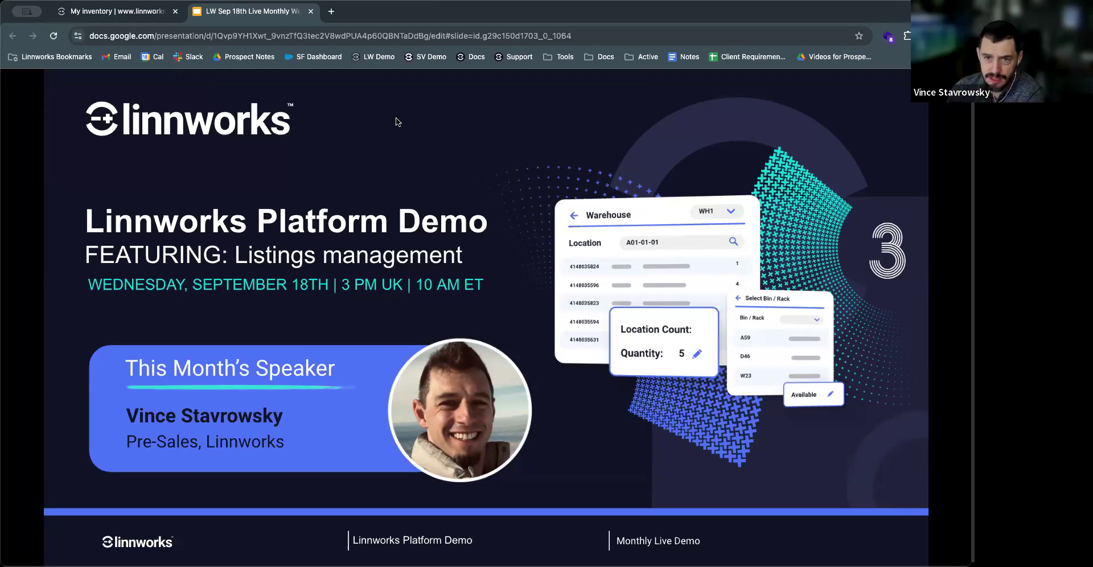
{"action": "left_click", "coordinate": [134, 15]}
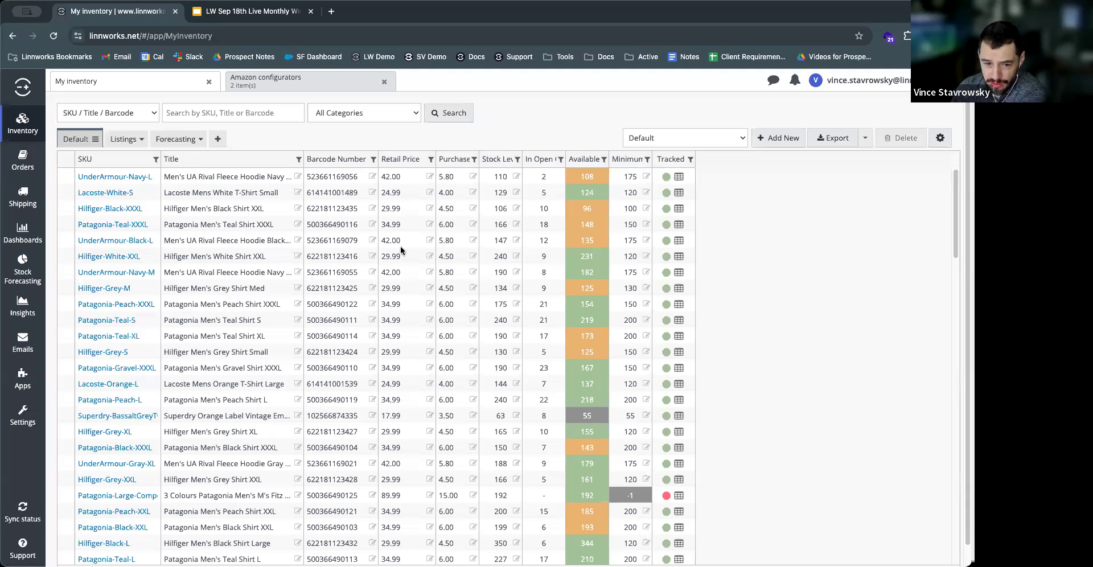
{"action": "left_click", "coordinate": [23, 422]}
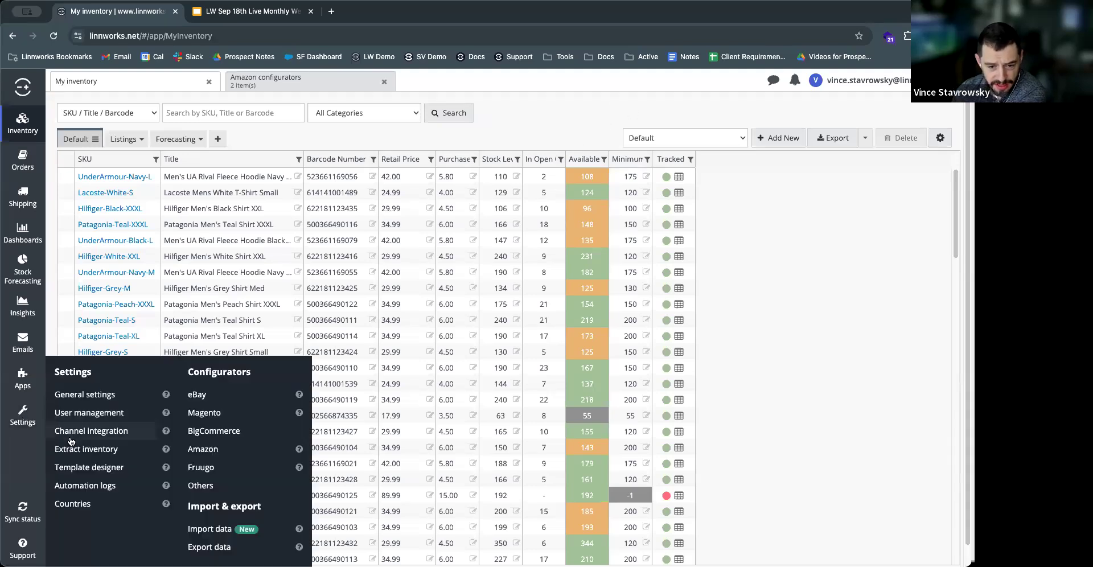
{"action": "left_click", "coordinate": [71, 433]}
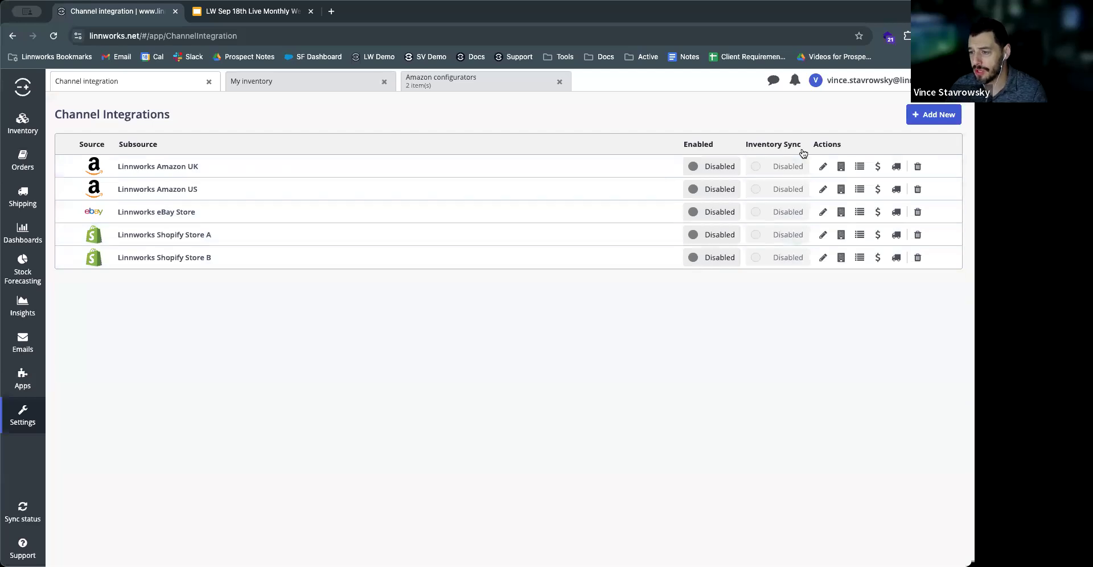
Step: Browse the channels that can be added as new integrations and search them for "wal"
{"action": "left_click", "coordinate": [917, 115]}
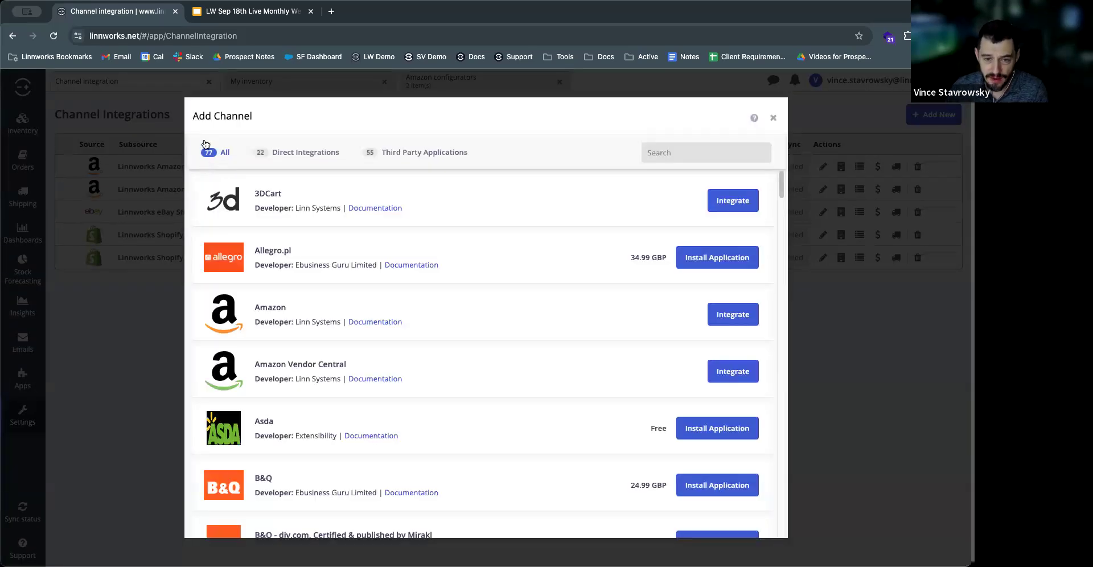
{"action": "scroll", "coordinate": [522, 243], "scroll_direction": "down", "scroll_amount": 7}
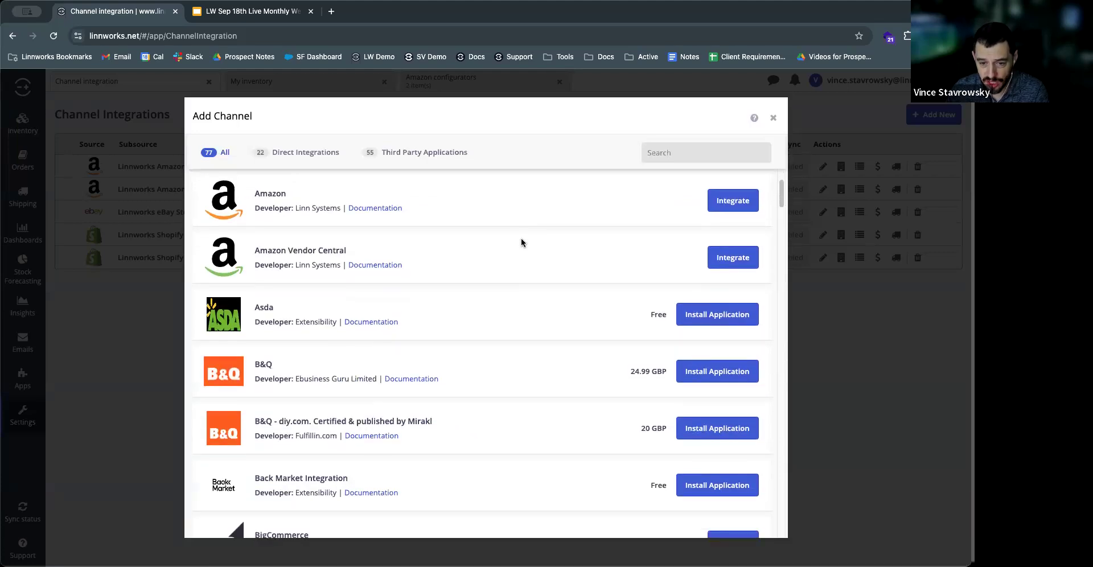
{"action": "scroll", "coordinate": [521, 243], "scroll_direction": "down", "scroll_amount": 4}
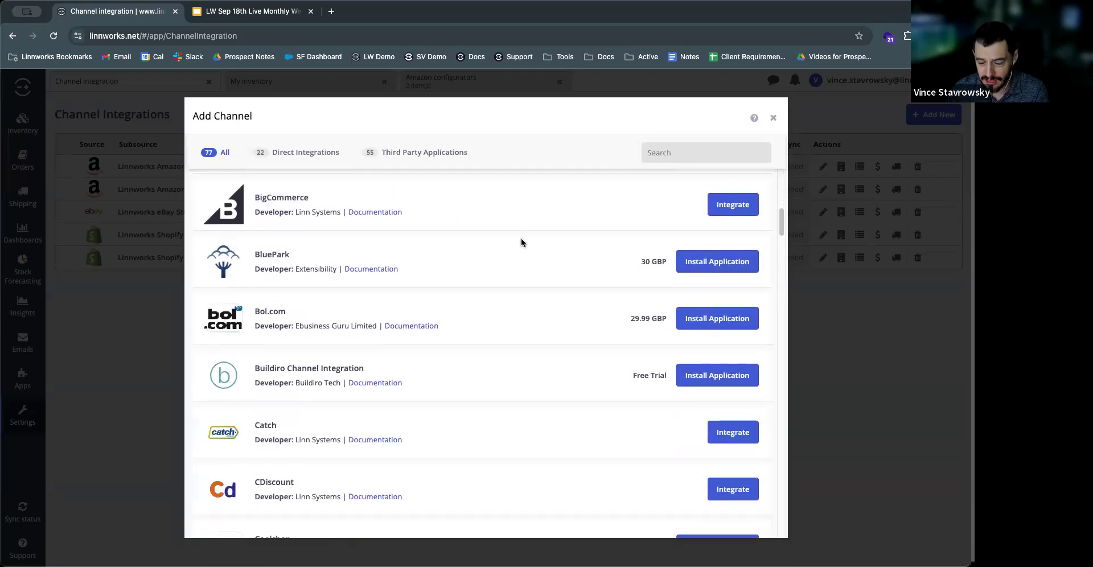
{"action": "left_click", "coordinate": [666, 155]}
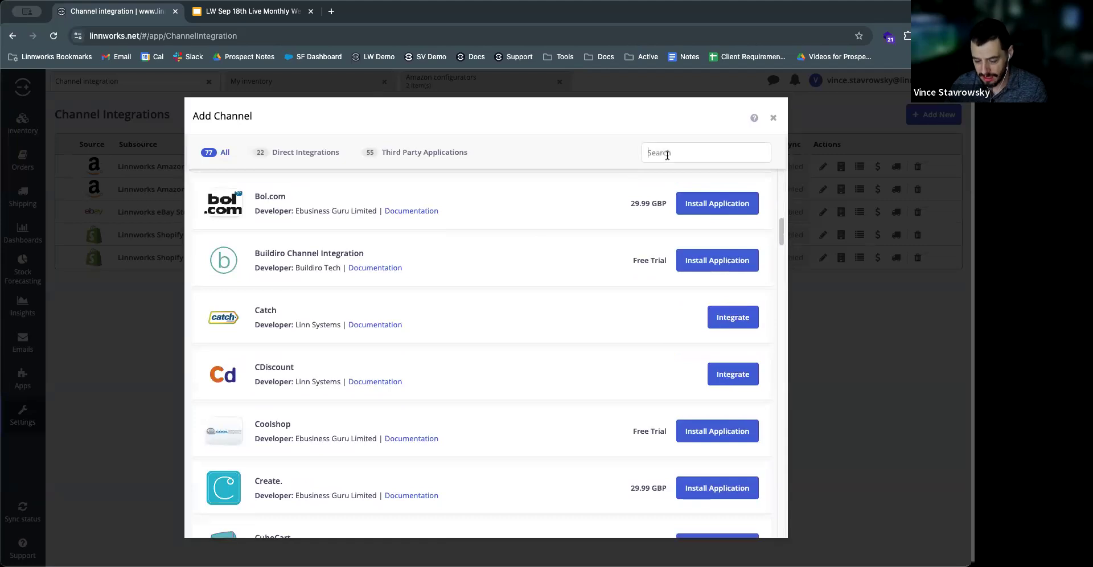
{"action": "type", "text": "wal"}
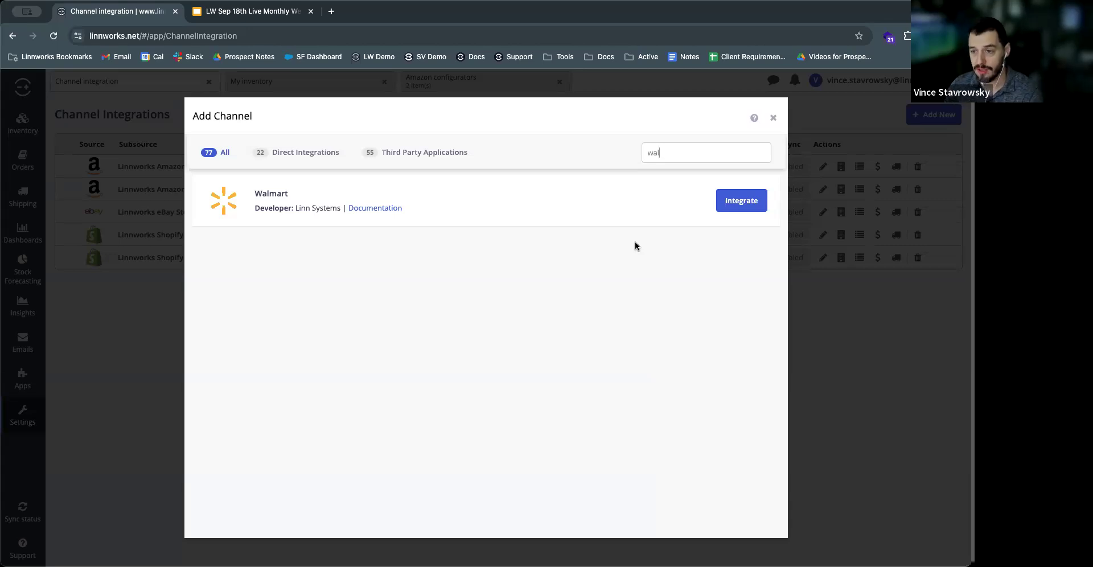
Step: Clear the channel search without adding an integration, and close Channel Integrations to return to My inventory
{"action": "key", "text": "BackSpace"}
{"action": "key", "text": "BackSpace"}
{"action": "key", "text": "BackSpace"}
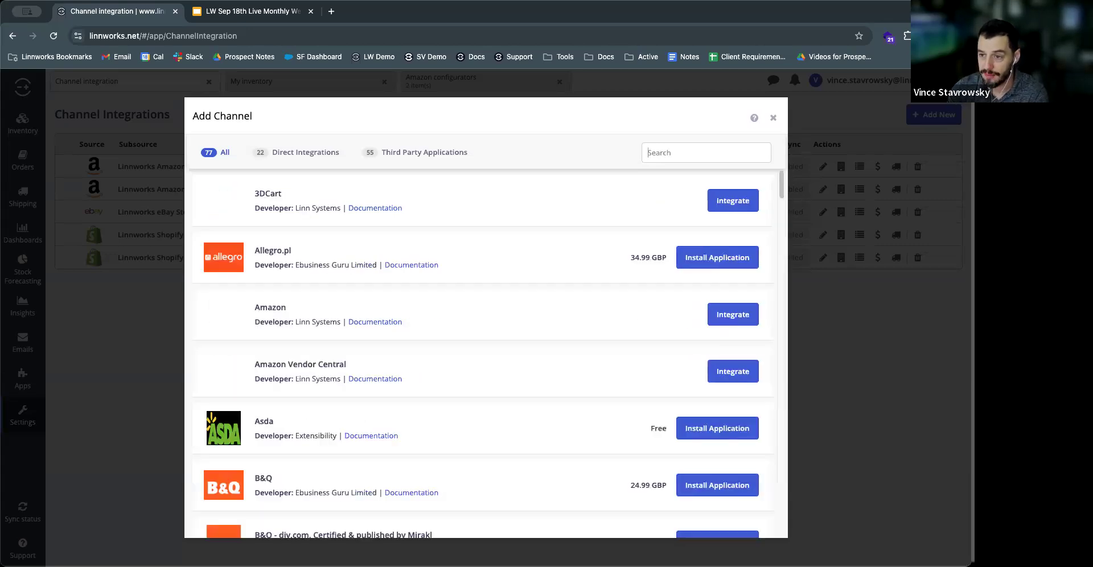
{"action": "left_click", "coordinate": [773, 117]}
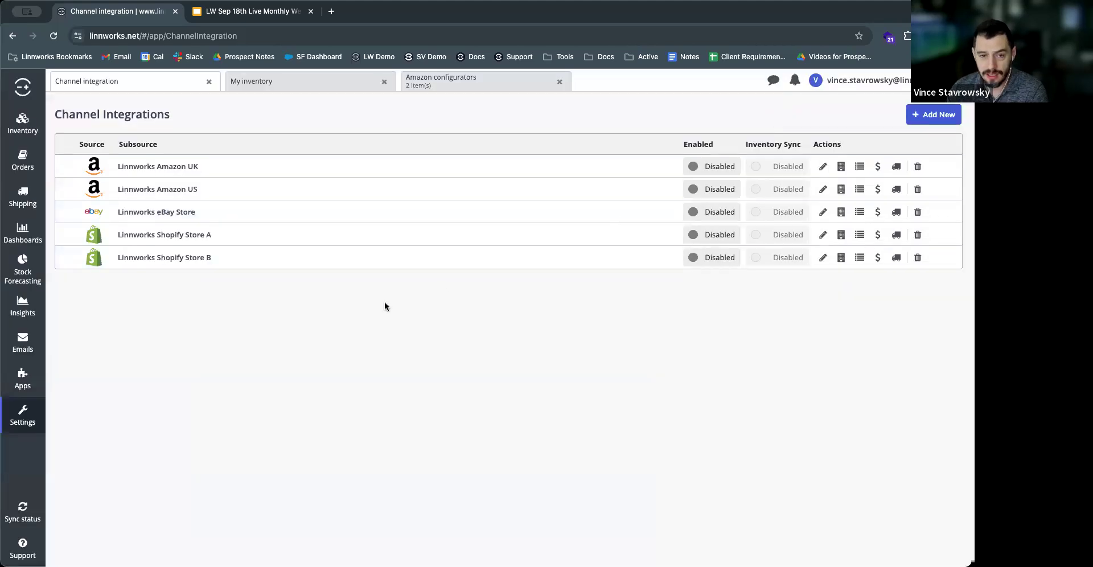
{"action": "left_click", "coordinate": [207, 84]}
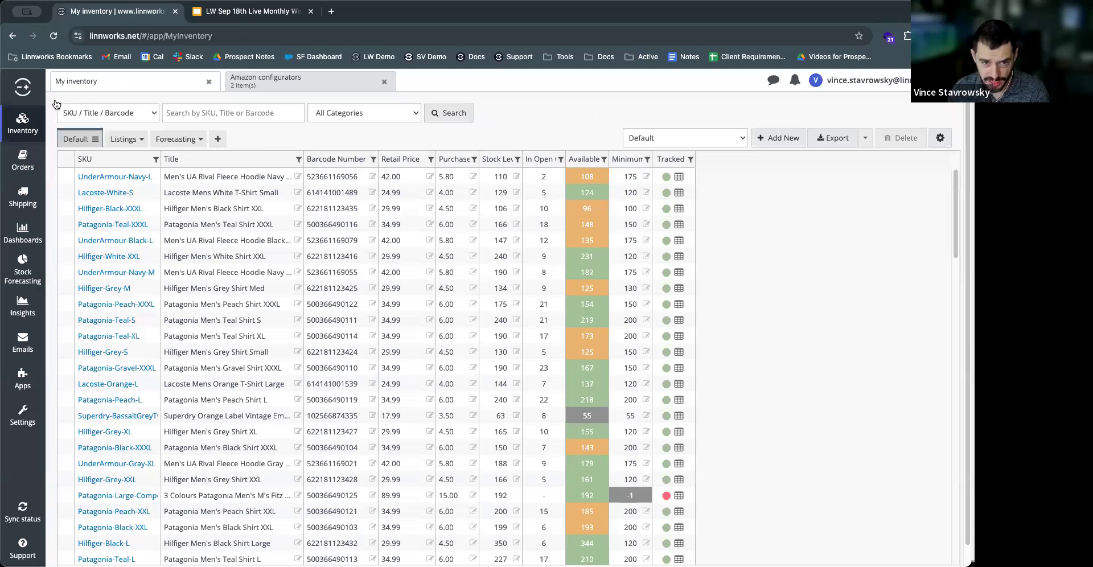
{"action": "left_click", "coordinate": [19, 125]}
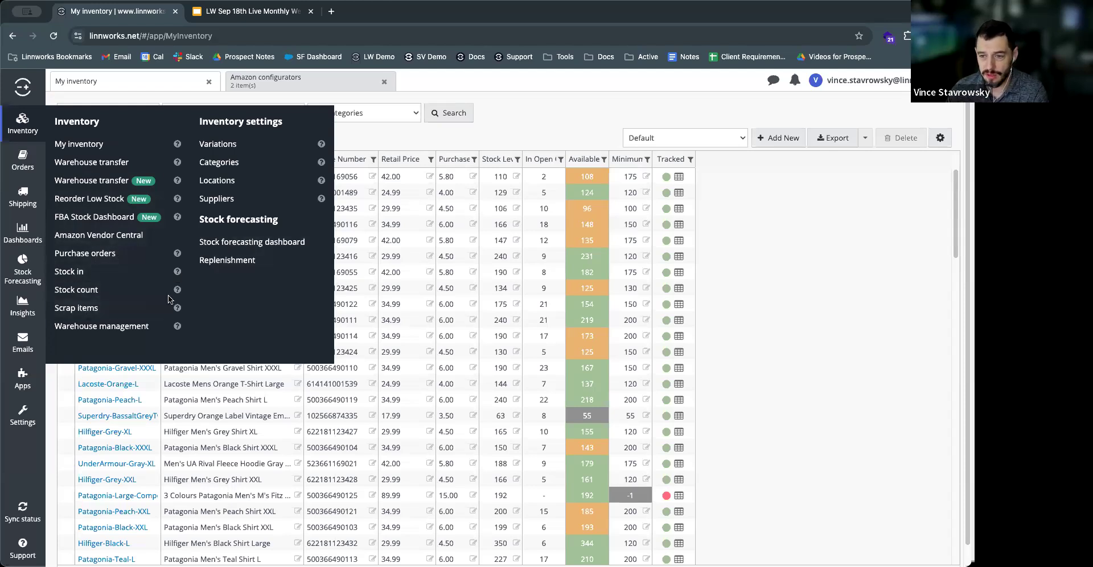
{"action": "left_click", "coordinate": [553, 129]}
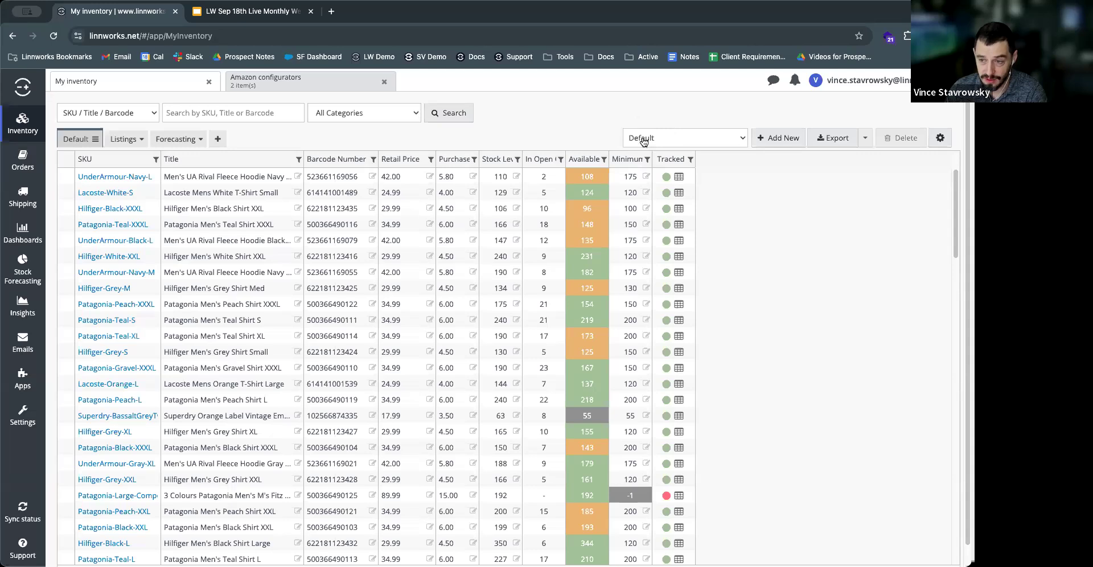
Step: View the inventory for Linnworks Texas, Linnworks London, AMAZON2 FBA and Combined stock, and return to the Default location
{"action": "left_click", "coordinate": [642, 139]}
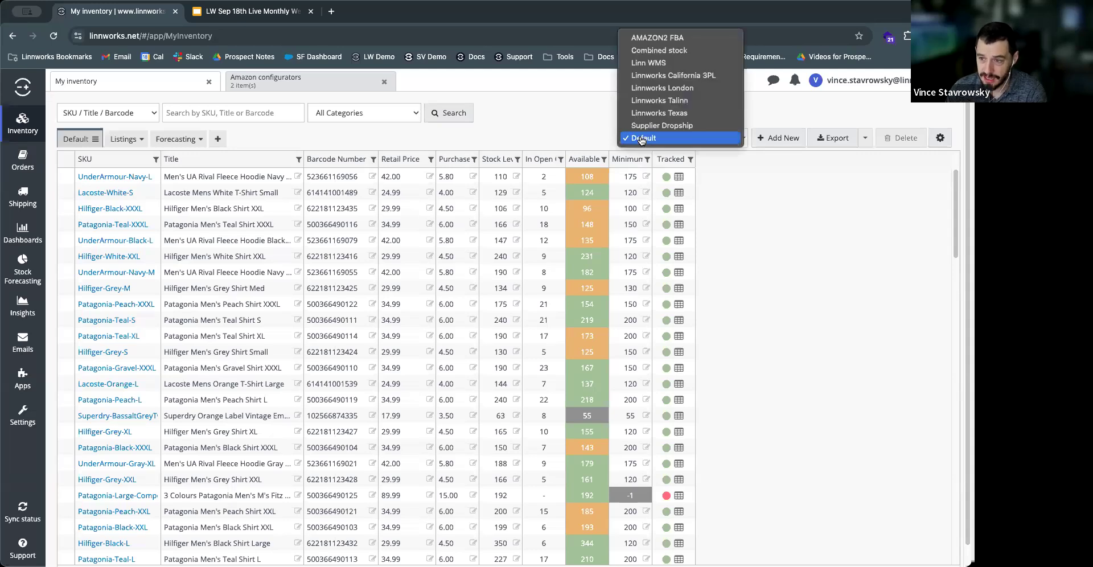
{"action": "left_click", "coordinate": [655, 113]}
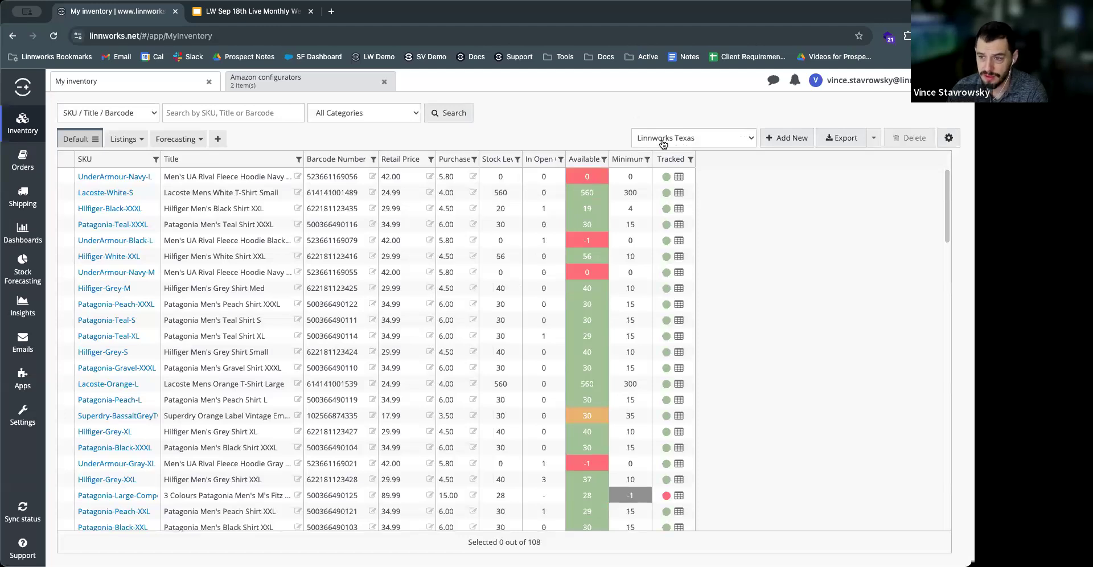
{"action": "left_click", "coordinate": [663, 143]}
{"action": "left_click", "coordinate": [660, 109]}
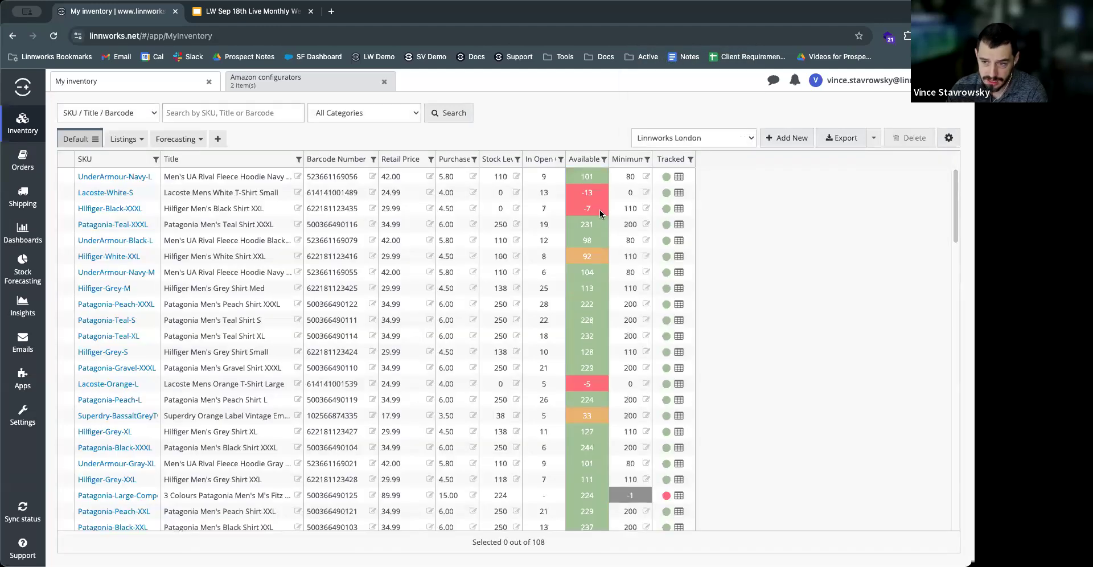
{"action": "left_click", "coordinate": [671, 142]}
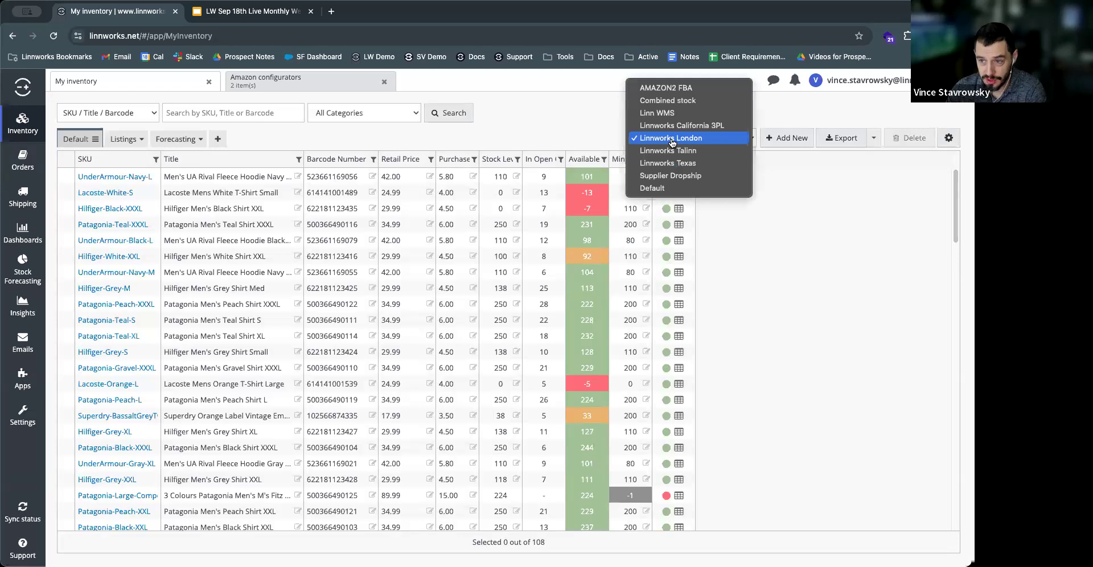
{"action": "left_click", "coordinate": [666, 88]}
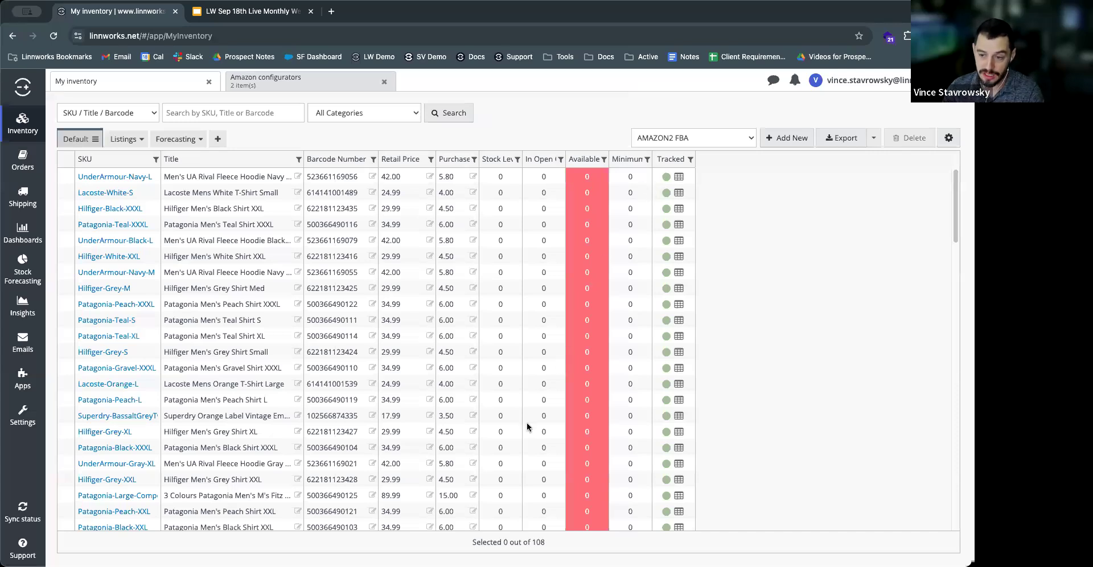
{"action": "left_click", "coordinate": [655, 141]}
{"action": "left_click", "coordinate": [669, 151]}
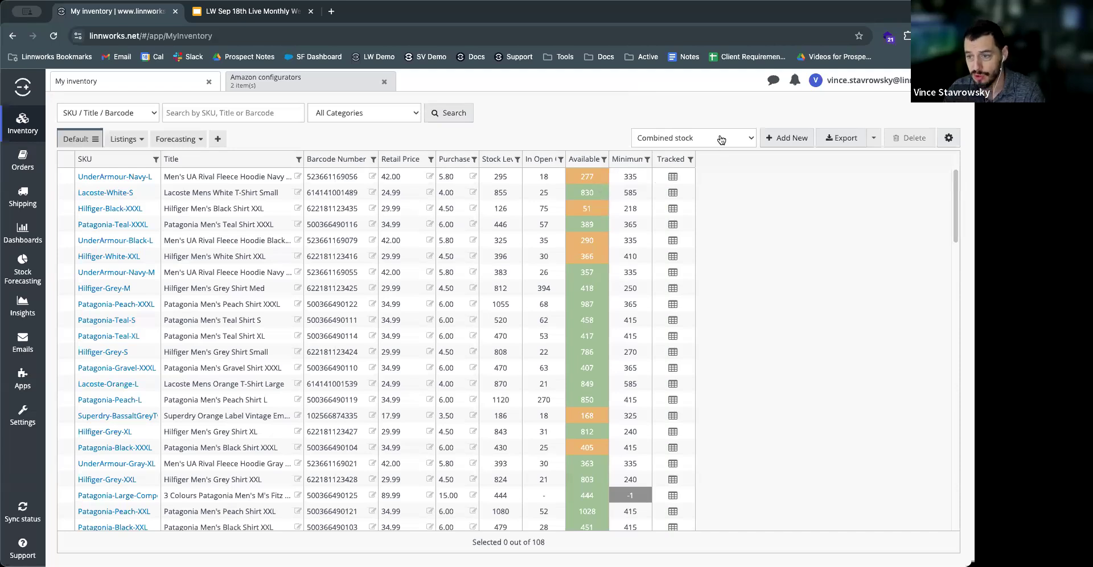
{"action": "left_click", "coordinate": [721, 139]}
{"action": "left_click", "coordinate": [674, 271]}
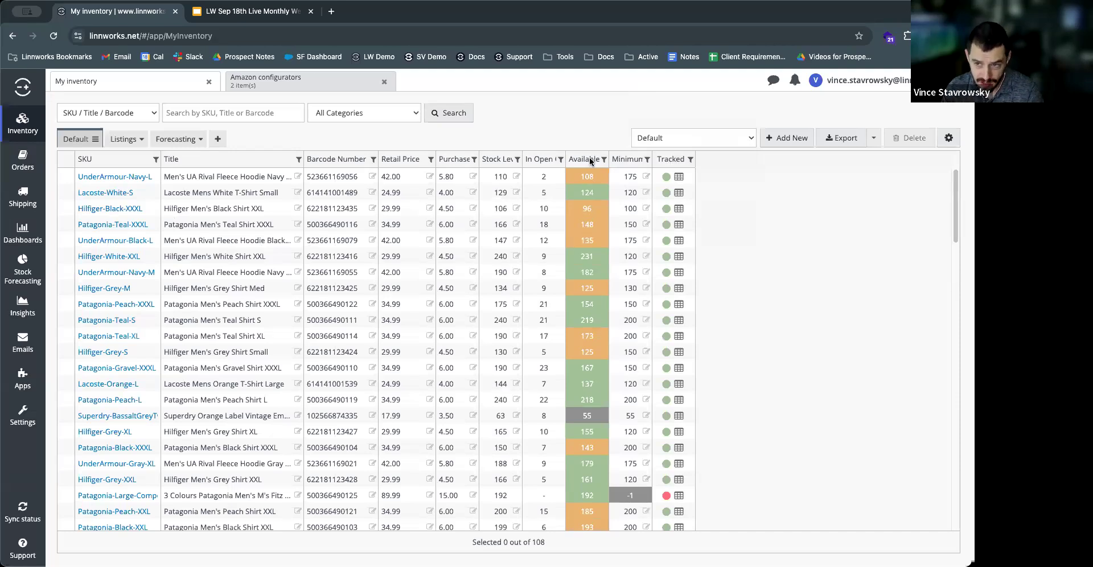
Step: Widen the Stock Level and In Open Orders columns and open the product details of Patagonia-Teal-XXXL
{"action": "left_click_drag", "start_coordinate": [522, 160], "coordinate": [602, 165]}
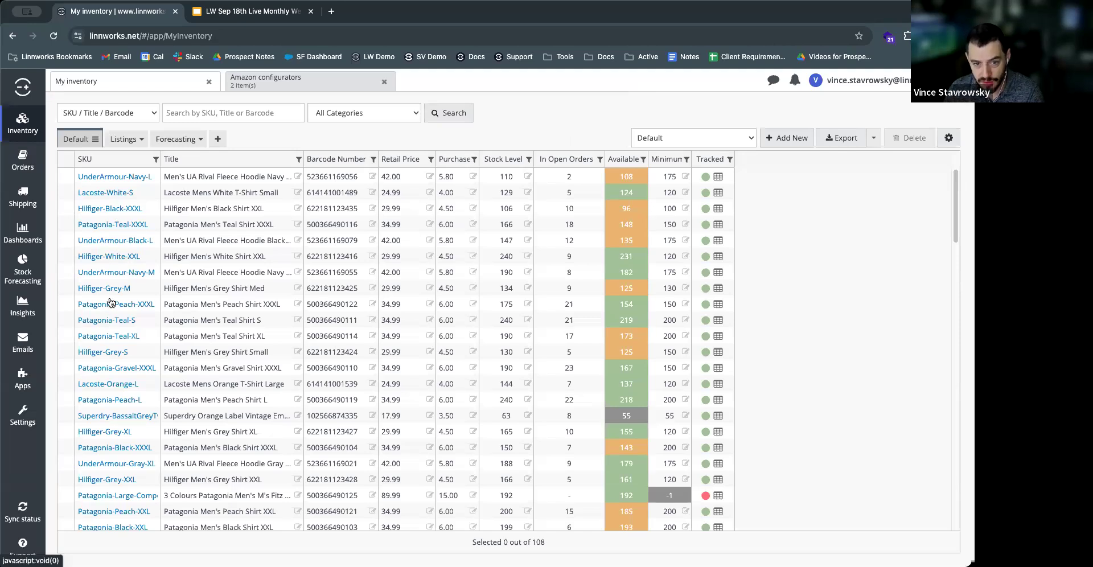
{"action": "left_click", "coordinate": [107, 223]}
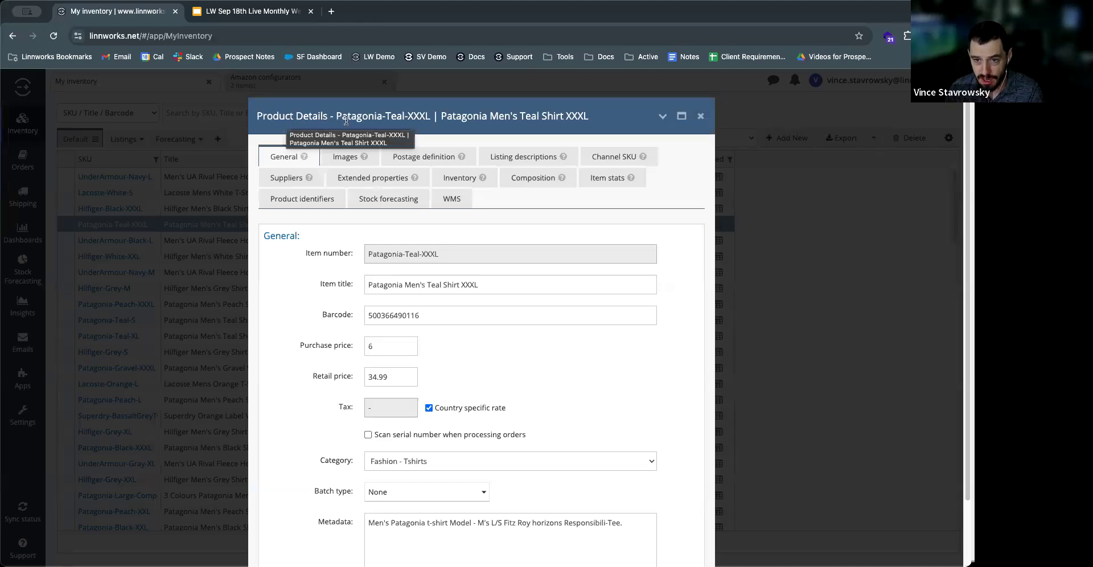
{"action": "left_click_drag", "start_coordinate": [336, 116], "coordinate": [428, 116]}
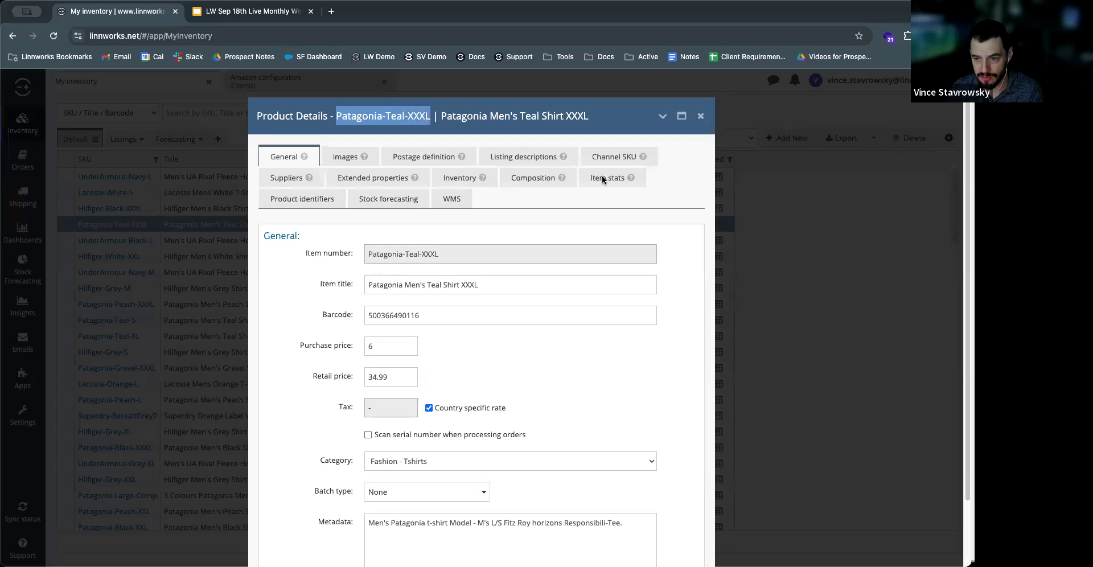
{"action": "left_click", "coordinate": [688, 198]}
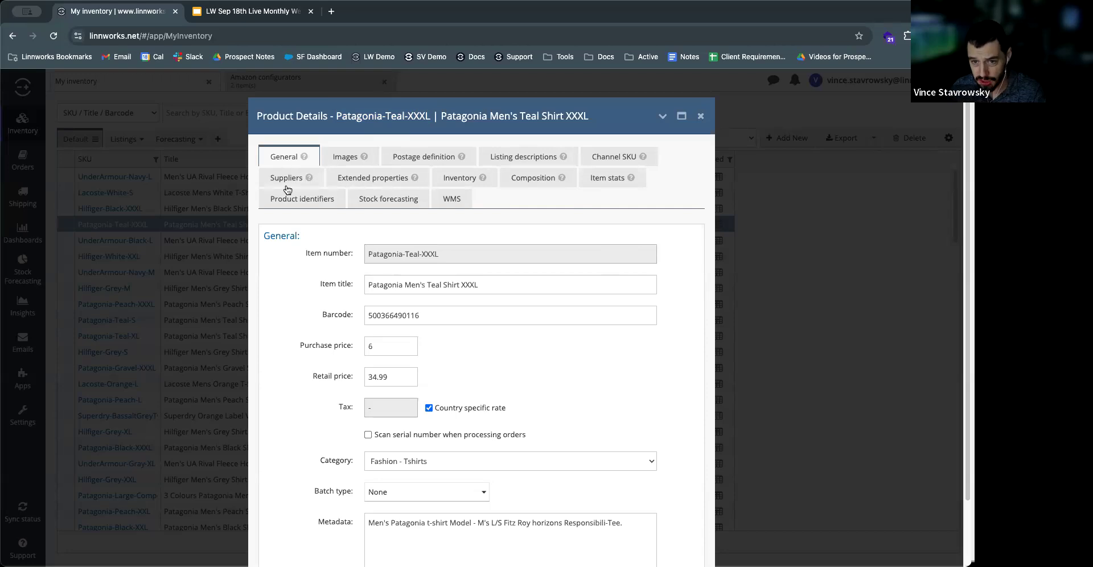
Step: Examine the general details of Patagonia-Teal-XXXL, including its retail price and the option to scan serial numbers when processing orders
{"action": "scroll", "coordinate": [309, 316], "scroll_direction": "down", "scroll_amount": 1}
{"action": "scroll", "coordinate": [308, 245], "scroll_direction": "down", "scroll_amount": 1}
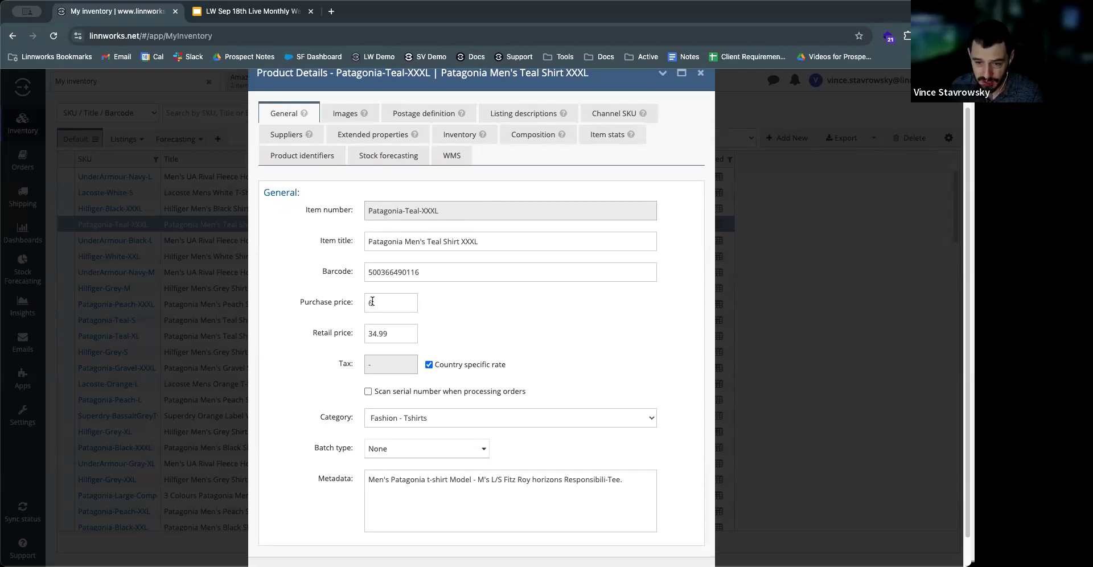
{"action": "double_click", "coordinate": [372, 334]}
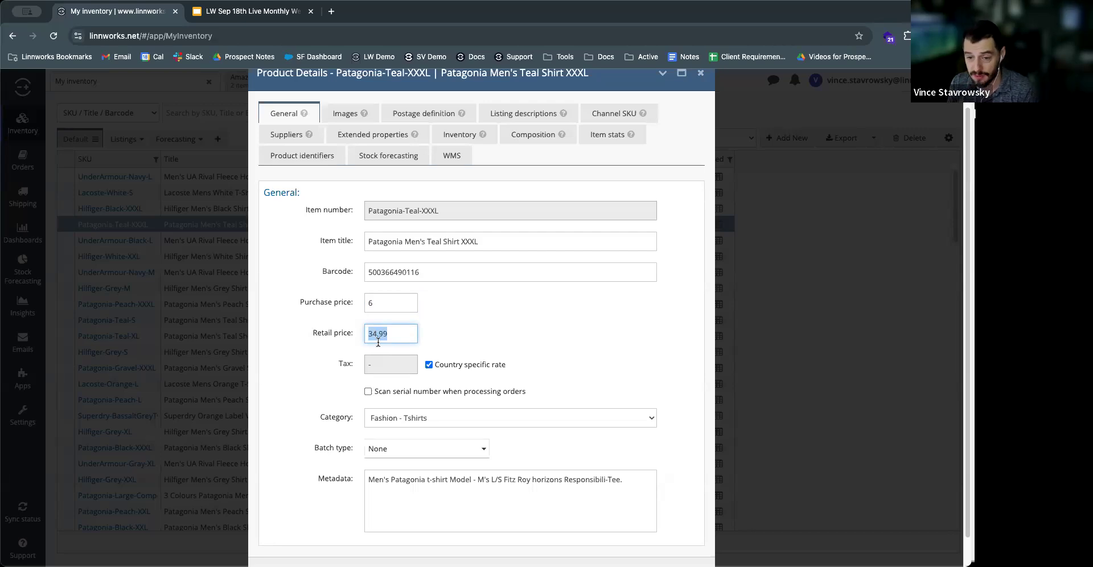
{"action": "left_click_drag", "start_coordinate": [393, 337], "coordinate": [340, 348]}
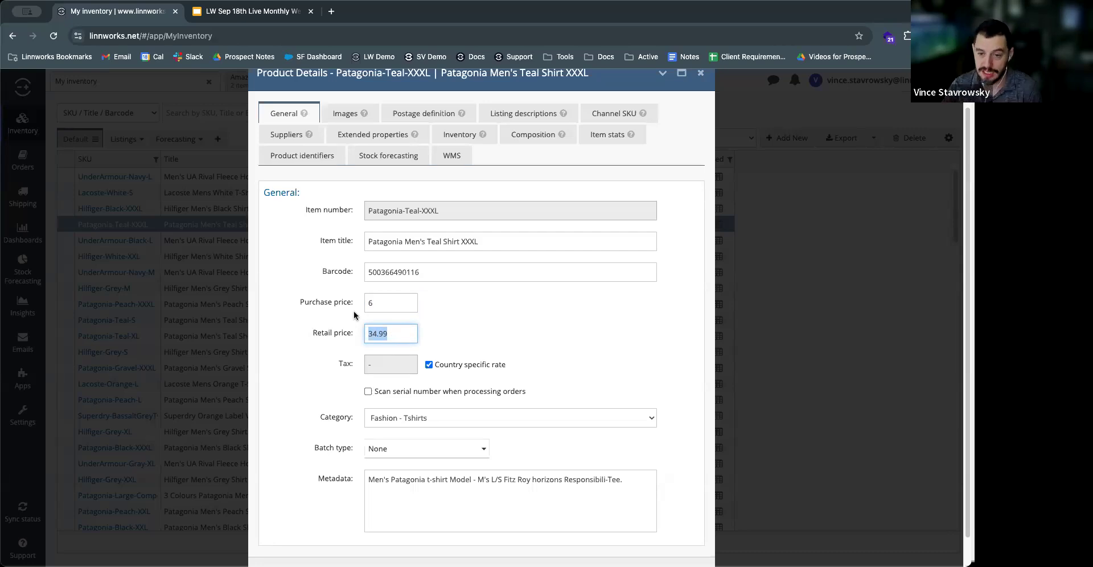
{"action": "left_click", "coordinate": [306, 323]}
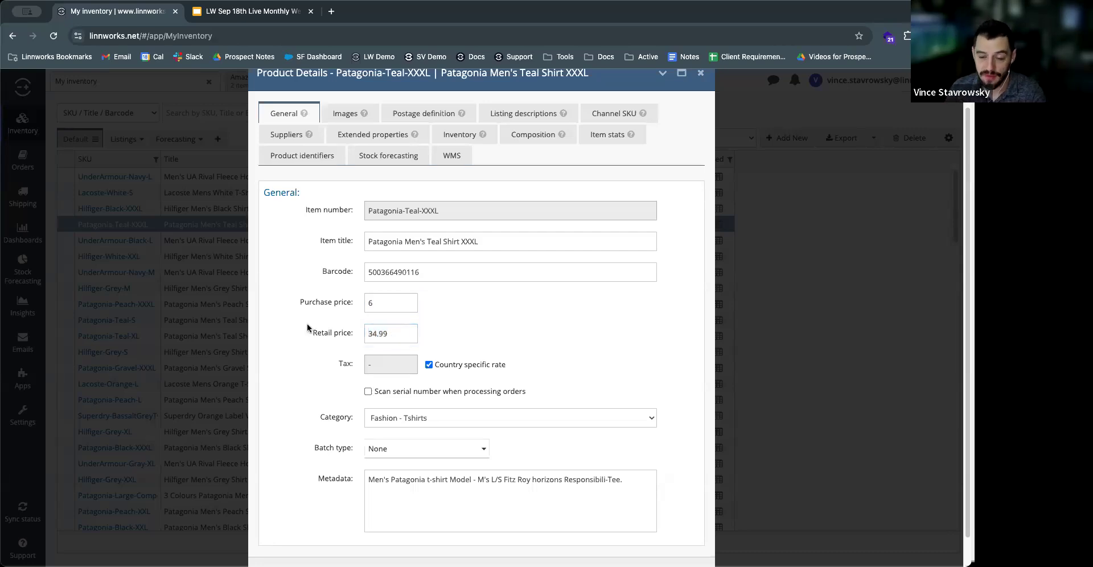
{"action": "left_click", "coordinate": [376, 334]}
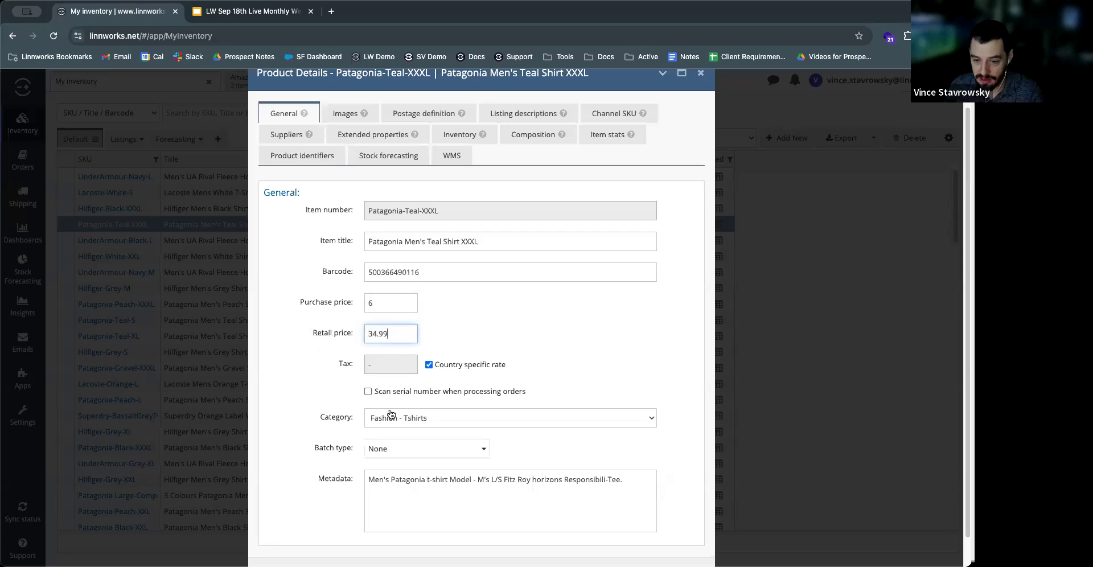
{"action": "left_click_drag", "start_coordinate": [380, 392], "coordinate": [428, 392]}
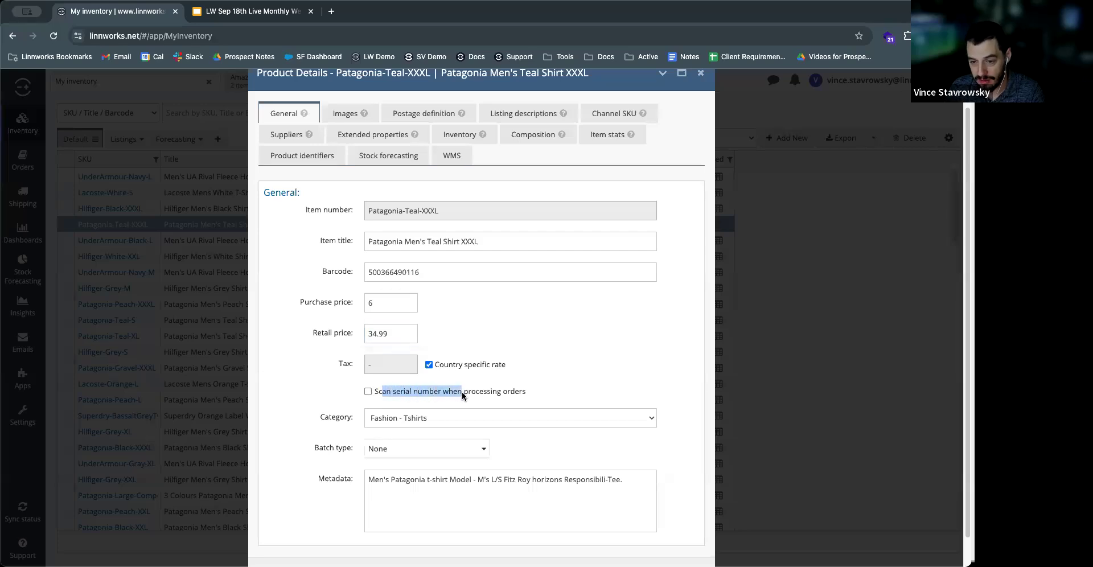
{"action": "left_click", "coordinate": [274, 376]}
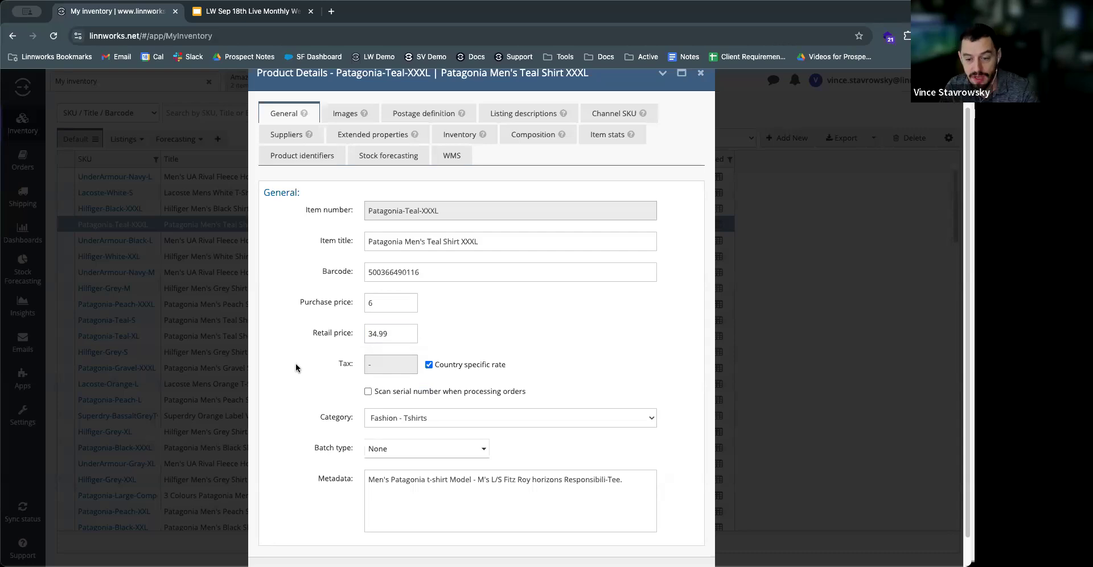
Step: Review the product's images, postage definition and listing descriptions by channel
{"action": "left_click", "coordinate": [340, 118]}
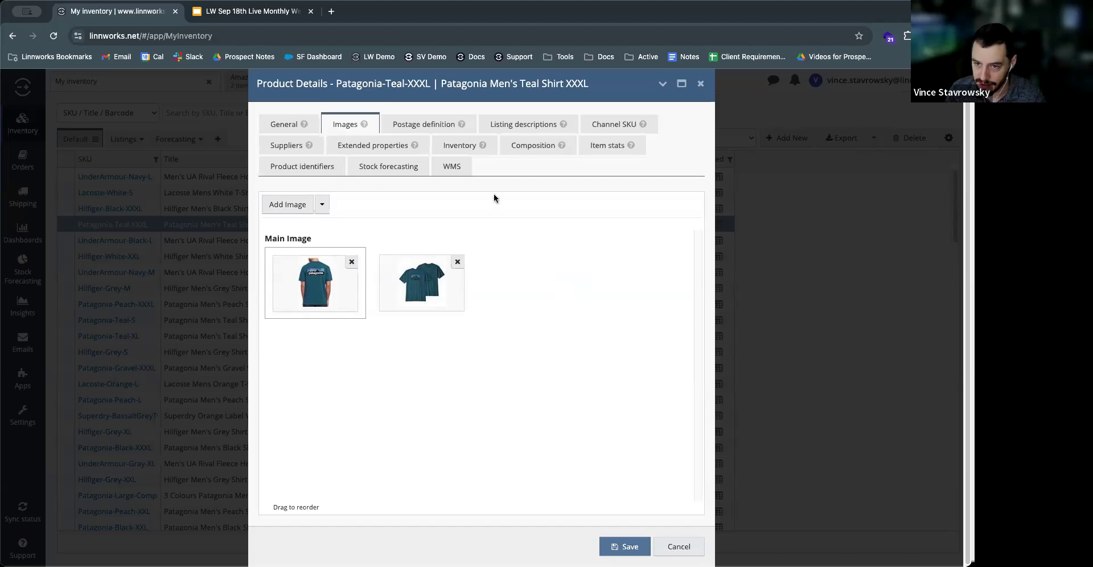
{"action": "left_click", "coordinate": [422, 120]}
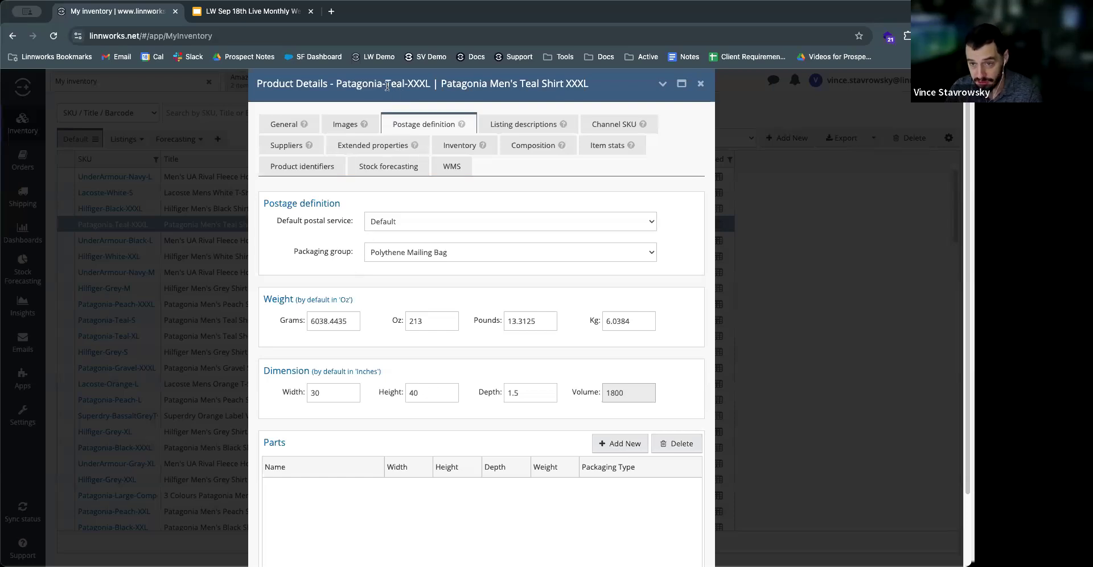
{"action": "left_click", "coordinate": [510, 126]}
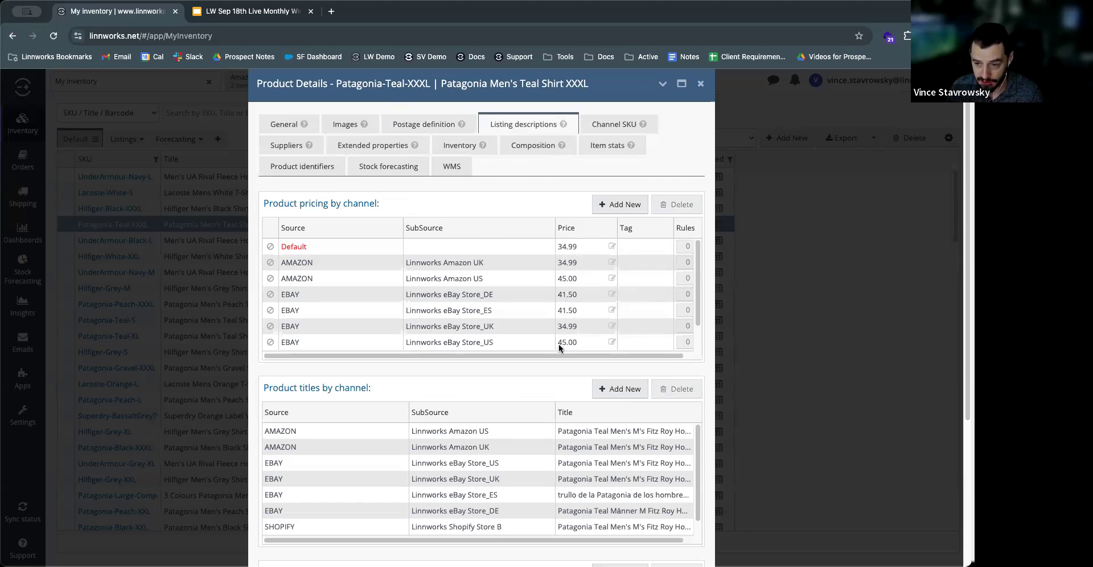
Step: Review the product's pricing, titles and descriptions by channel, including the prices for Shopify Store A and Store B
{"action": "scroll", "coordinate": [559, 347], "scroll_direction": "down", "scroll_amount": 2}
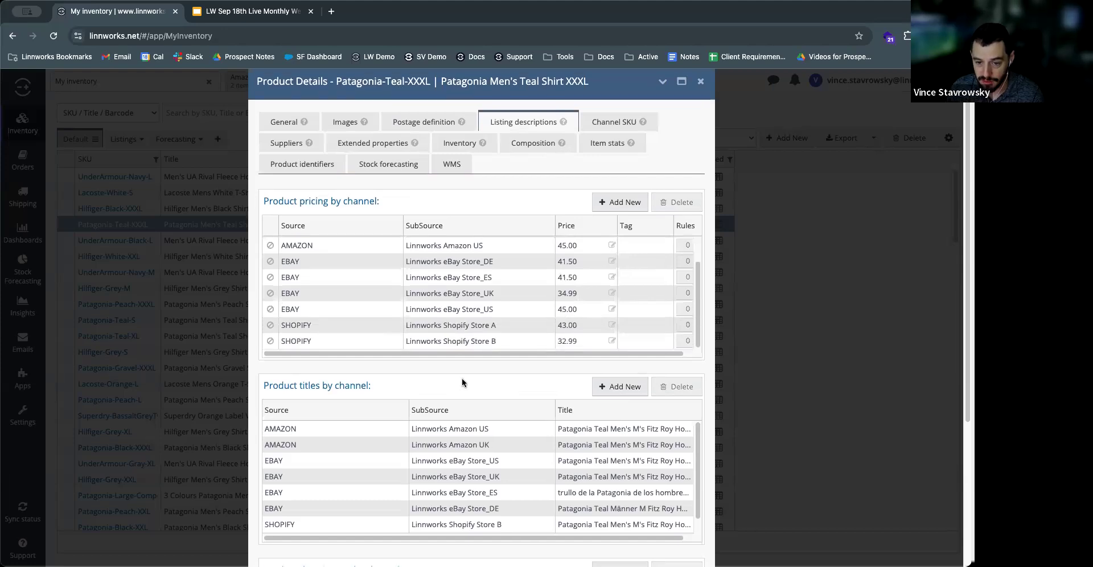
{"action": "scroll", "coordinate": [462, 378], "scroll_direction": "down", "scroll_amount": 3}
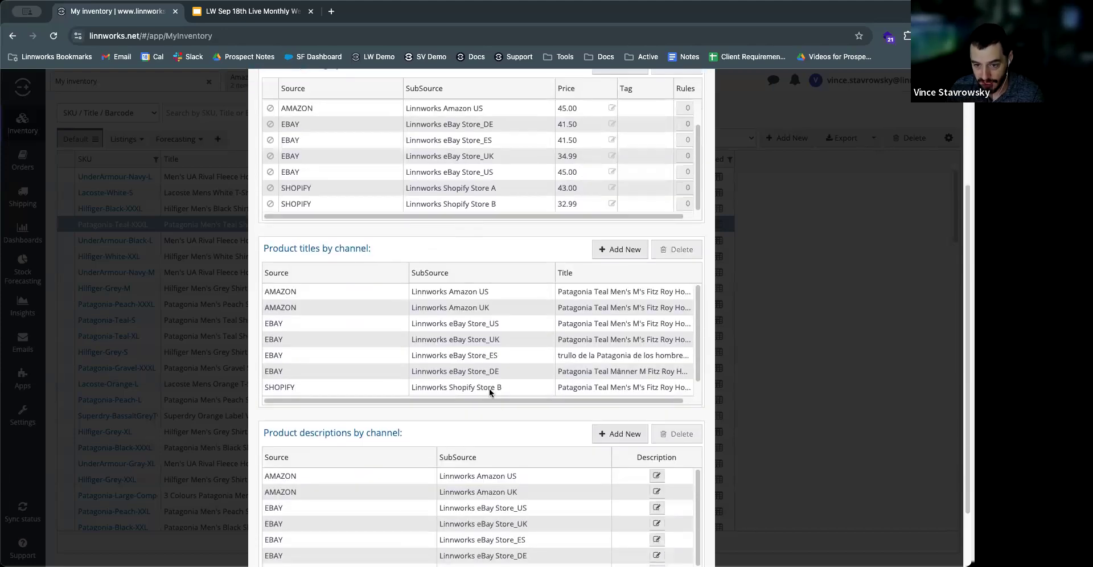
{"action": "scroll", "coordinate": [487, 398], "scroll_direction": "down", "scroll_amount": 2}
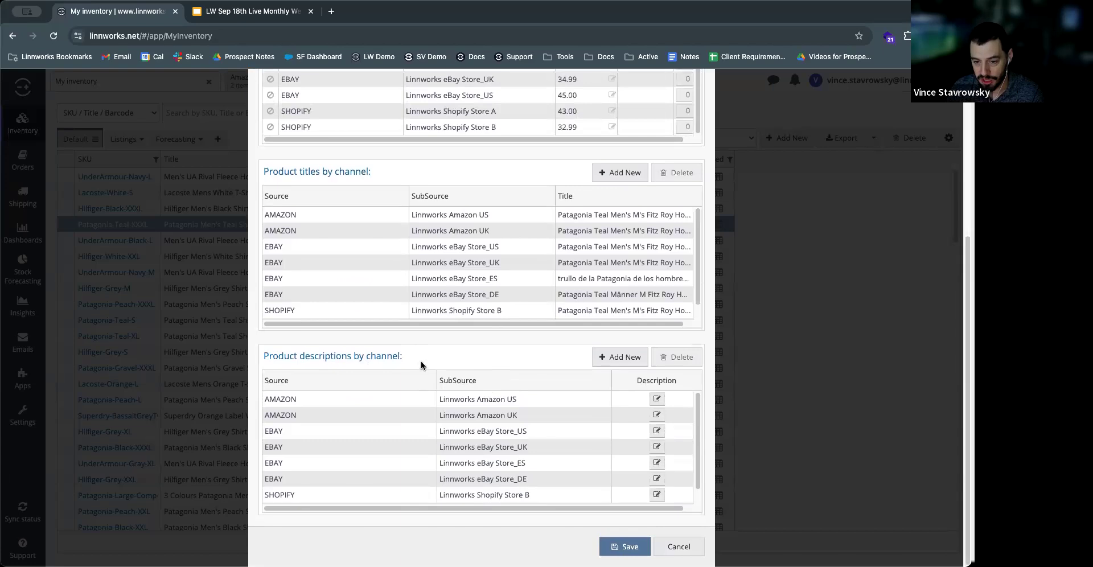
{"action": "scroll", "coordinate": [422, 361], "scroll_direction": "up", "scroll_amount": 5}
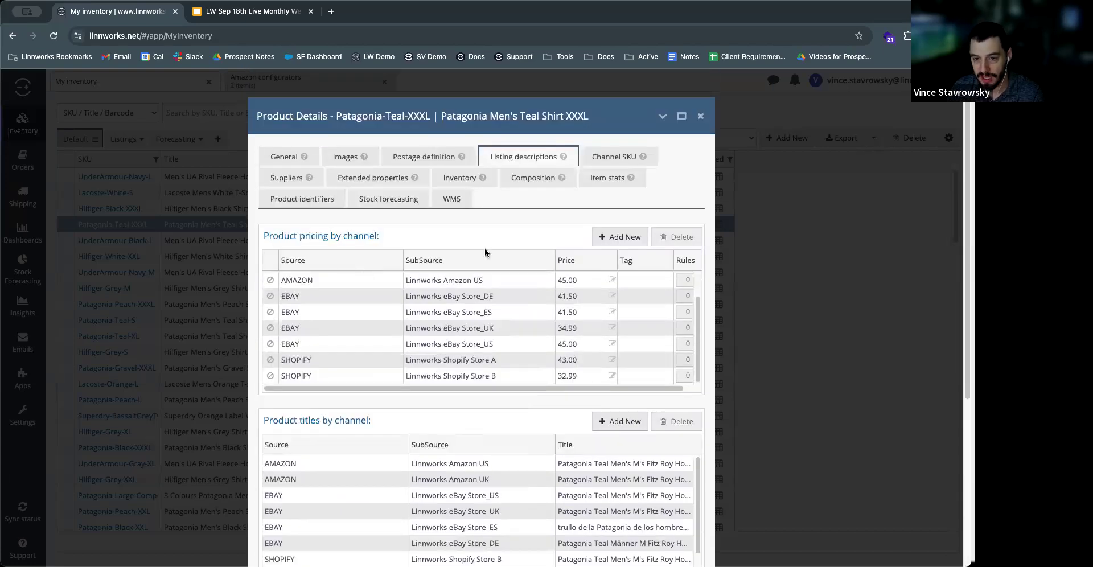
{"action": "scroll", "coordinate": [501, 253], "scroll_direction": "down", "scroll_amount": 5}
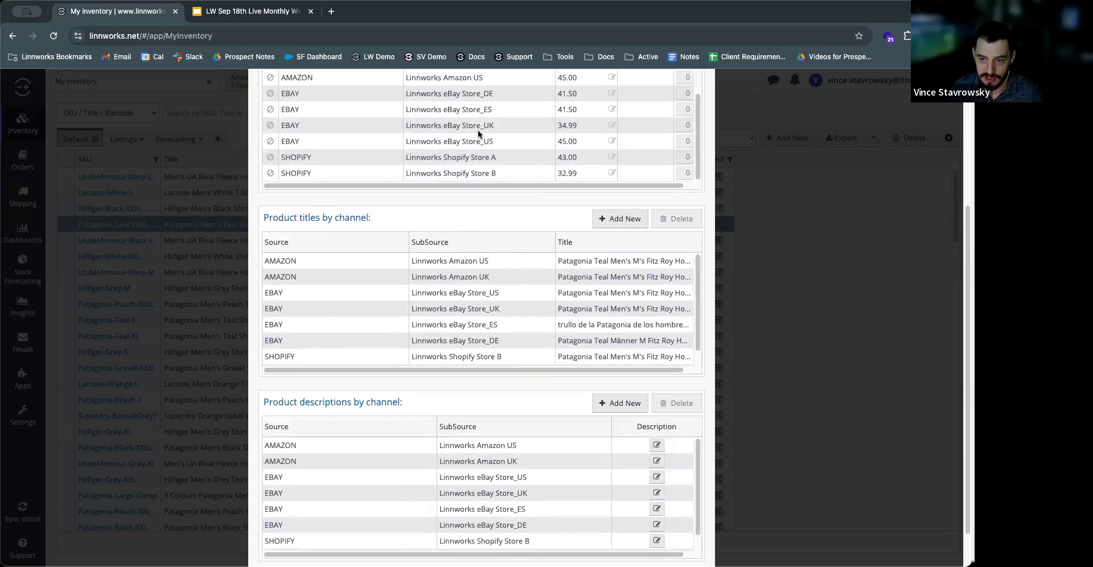
{"action": "scroll", "coordinate": [518, 387], "scroll_direction": "up", "scroll_amount": 2}
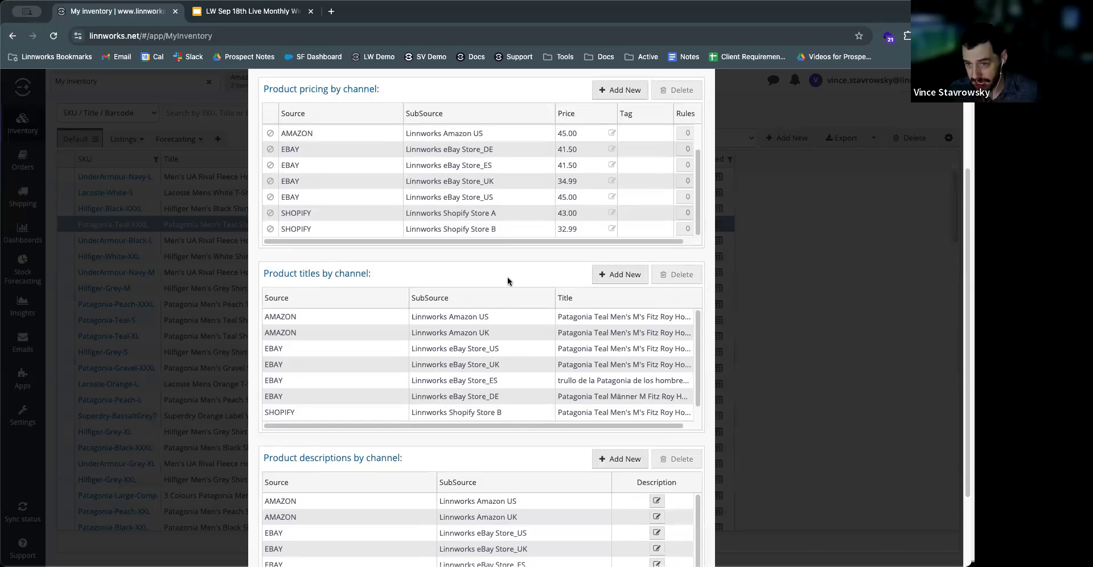
{"action": "scroll", "coordinate": [449, 239], "scroll_direction": "up", "scroll_amount": 4}
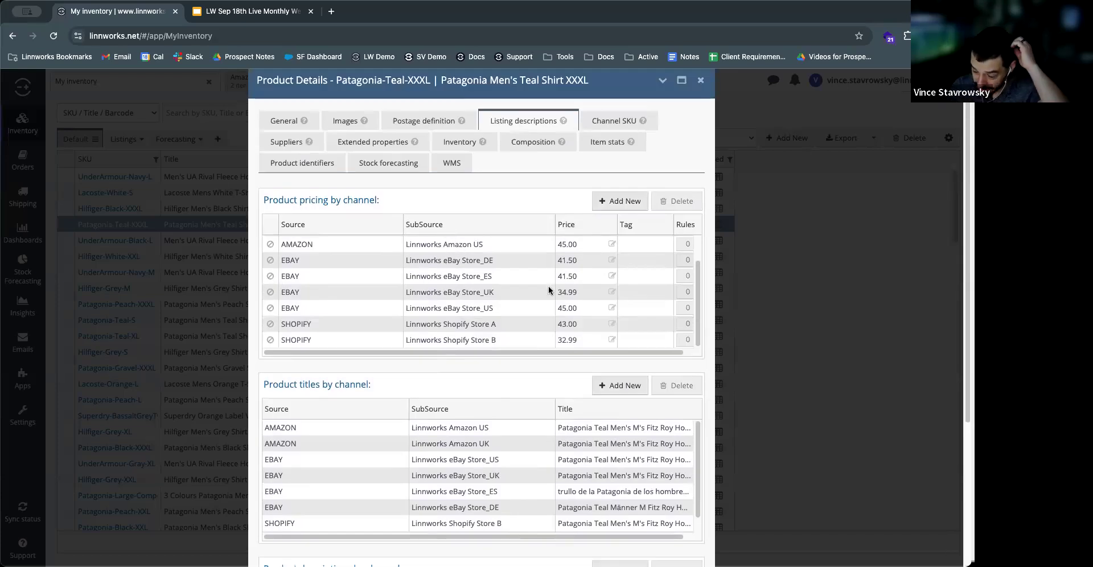
Step: Check the general details against the listing descriptions, and inspect the channel prices for the eBay UK, ES, DE and US stores and both Shopify stores
{"action": "left_click", "coordinate": [287, 121]}
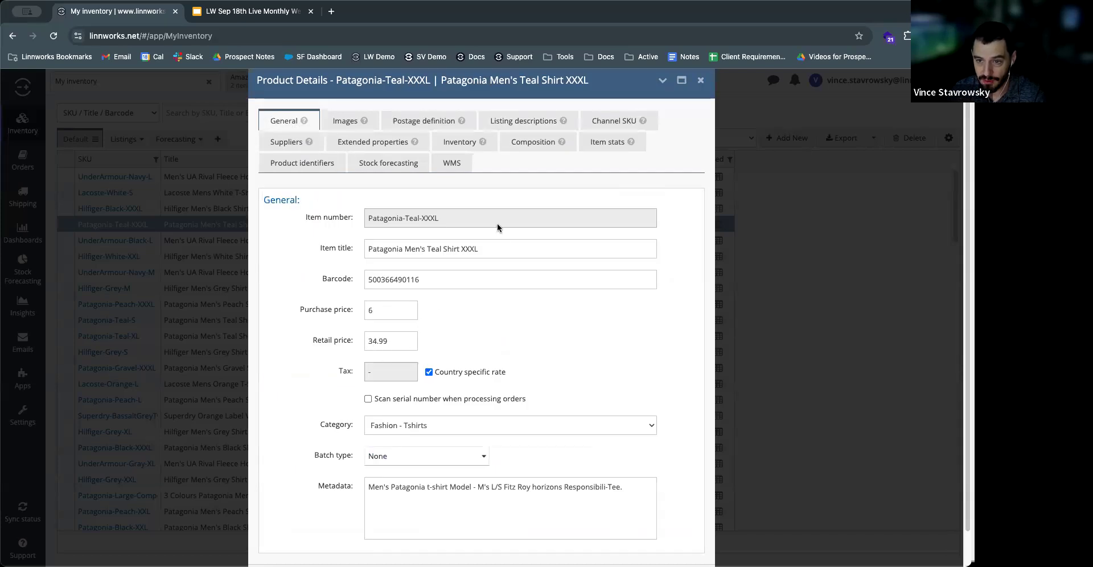
{"action": "left_click", "coordinate": [521, 119]}
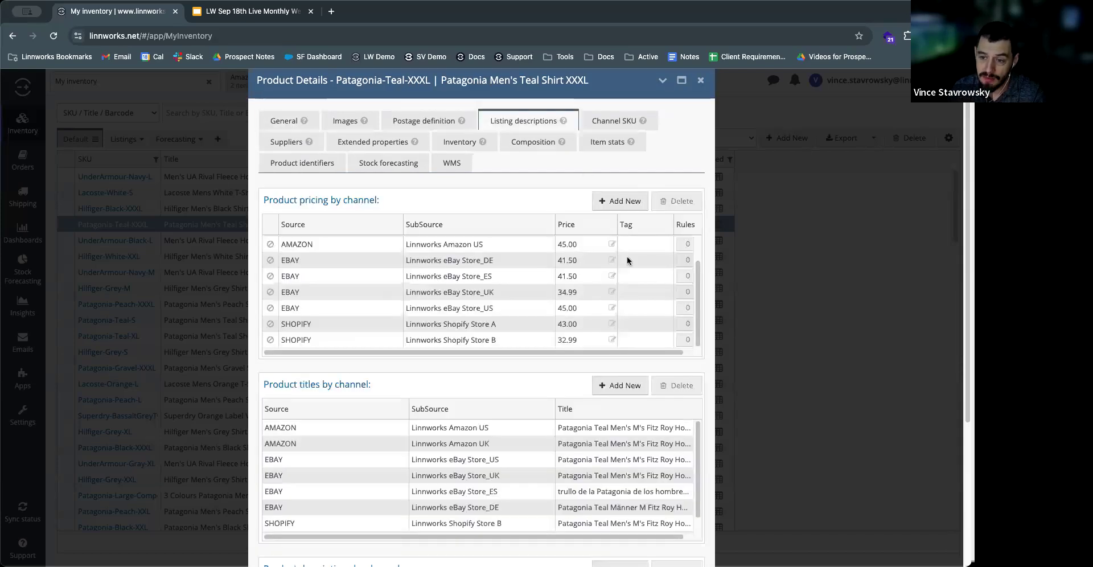
{"action": "left_click", "coordinate": [544, 294]}
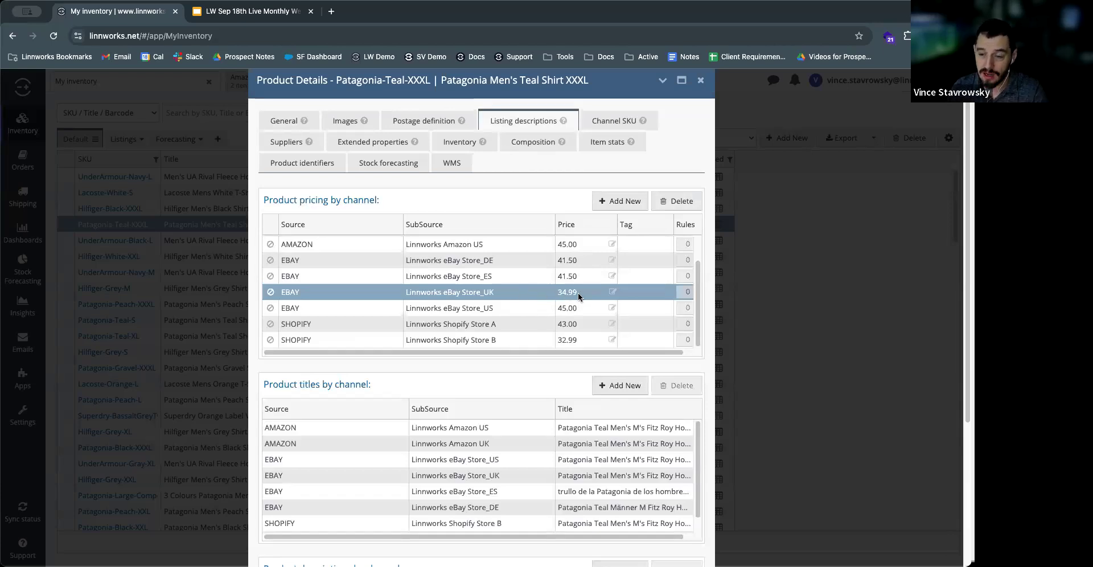
{"action": "left_click", "coordinate": [501, 279]}
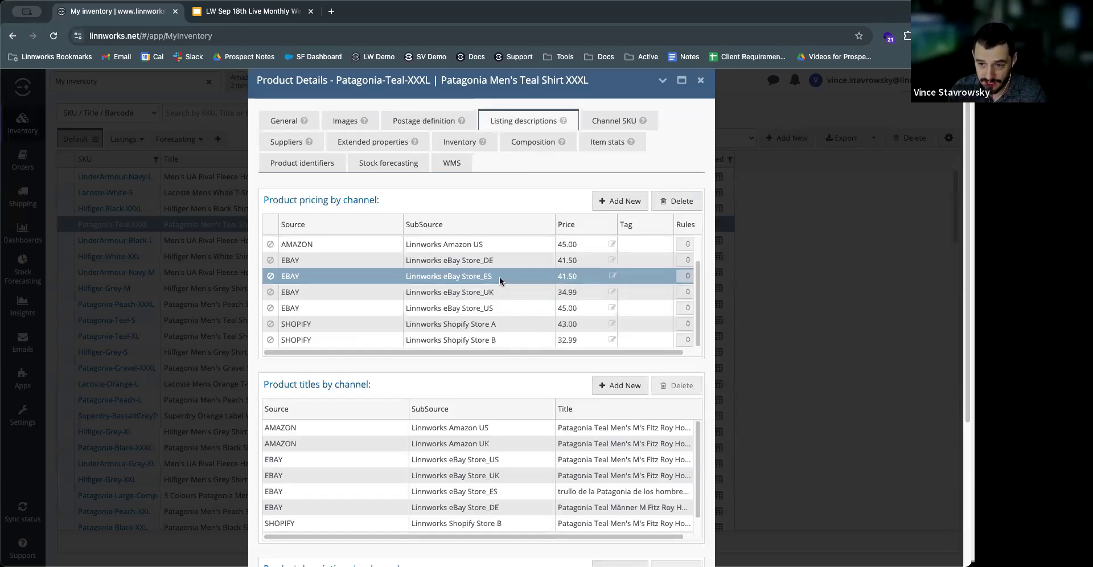
{"action": "left_click", "coordinate": [508, 260]}
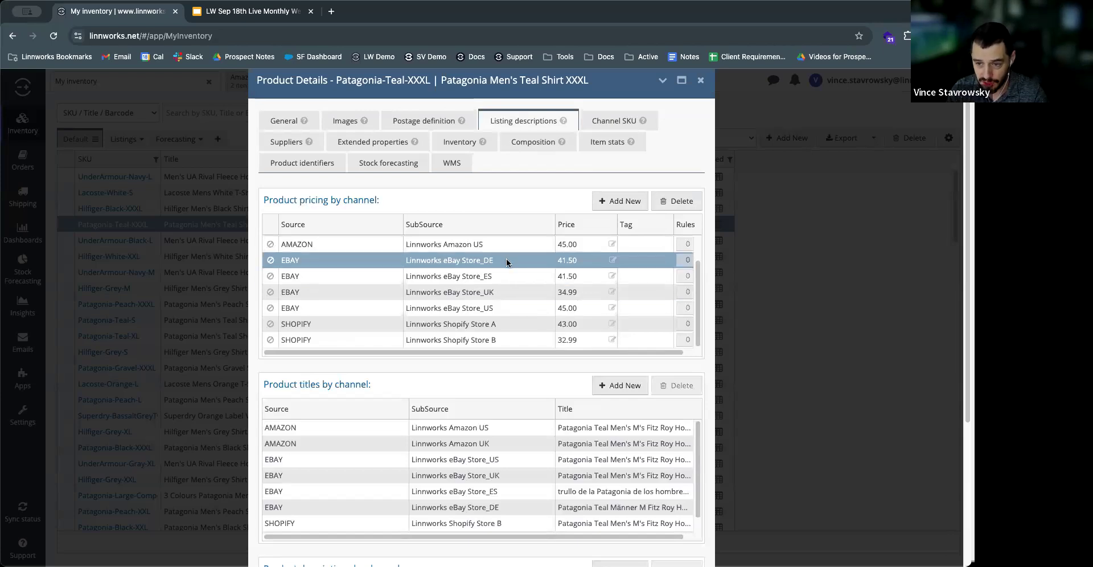
{"action": "left_click", "coordinate": [514, 308]}
{"action": "left_click", "coordinate": [511, 324]}
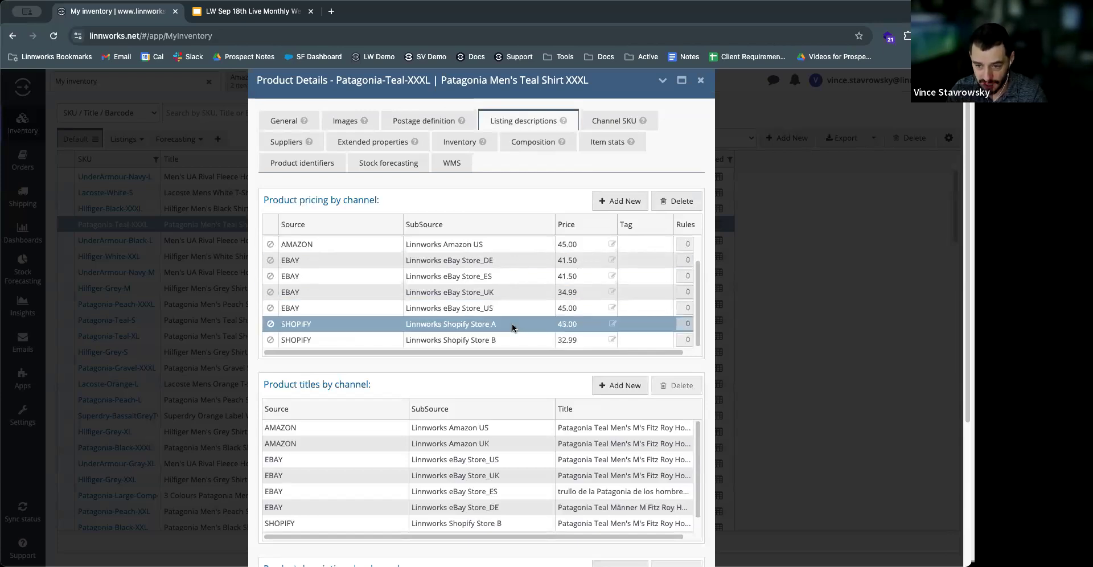
{"action": "left_click", "coordinate": [509, 339]}
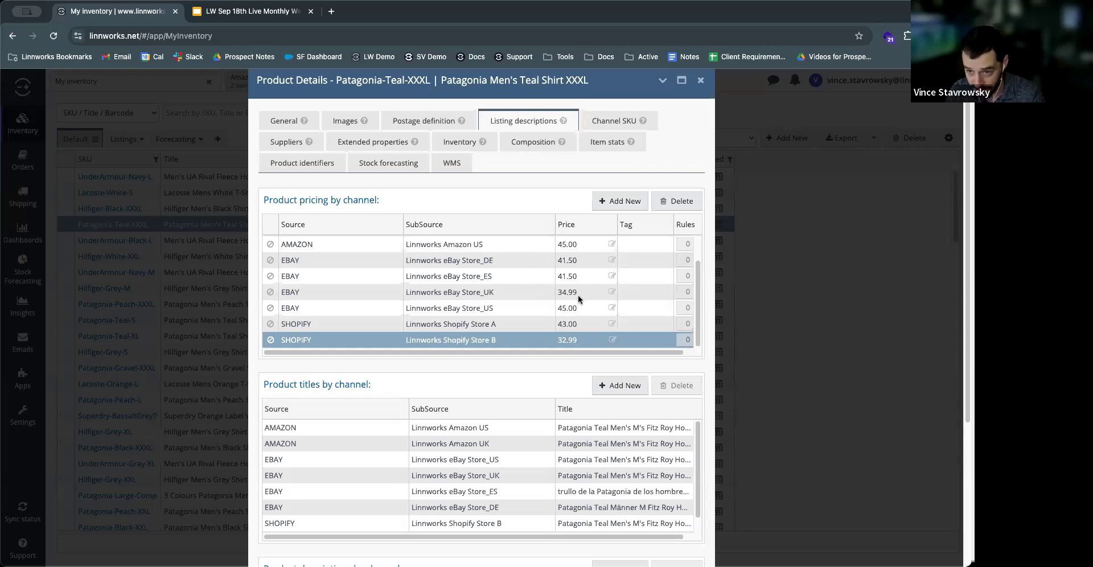
Step: Compare the regional eBay store prices with those of Shopify Store A and Store B, ending on eBay Store_DE
{"action": "left_click", "coordinate": [494, 263]}
{"action": "left_click", "coordinate": [504, 275]}
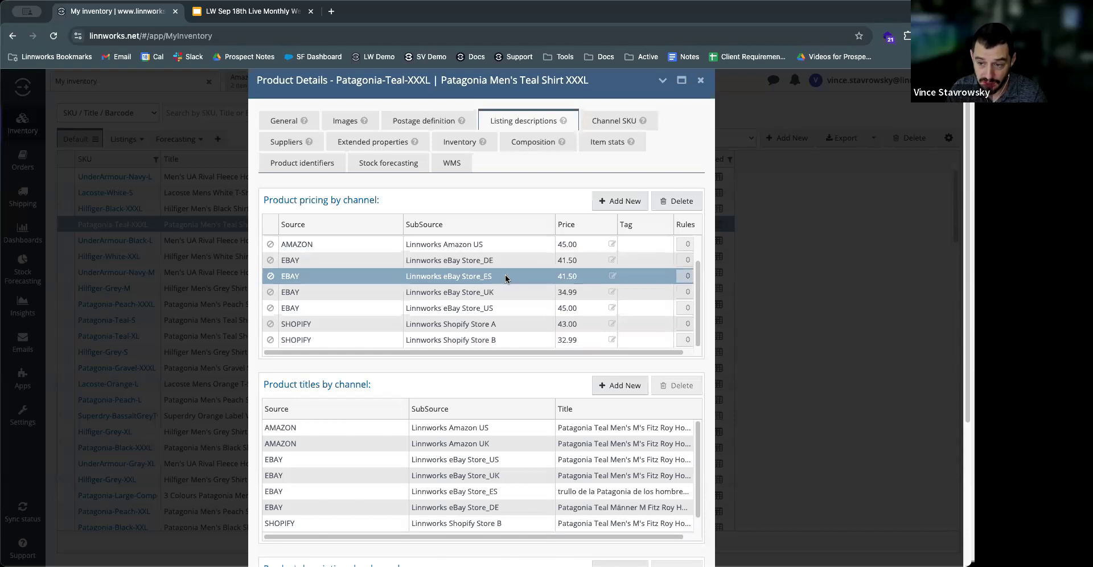
{"action": "left_click", "coordinate": [504, 293]}
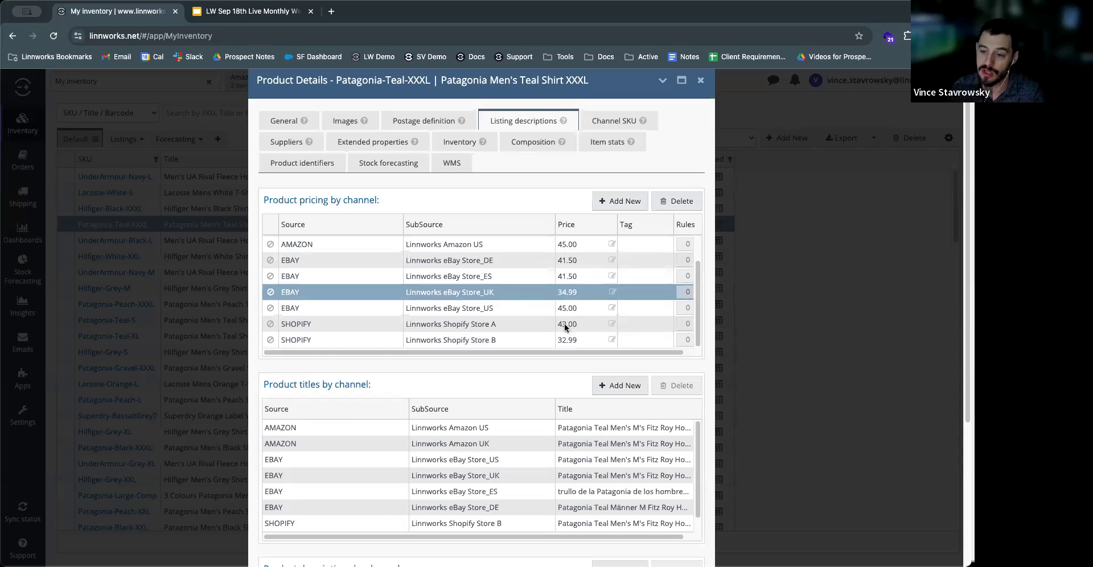
{"action": "left_click", "coordinate": [501, 260]}
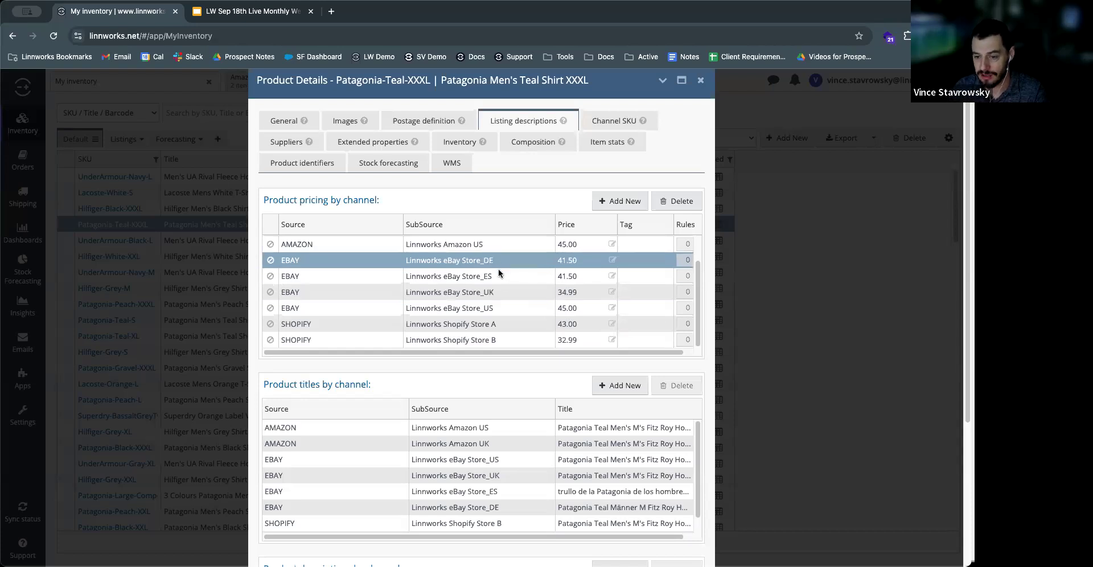
{"action": "left_click", "coordinate": [502, 307]}
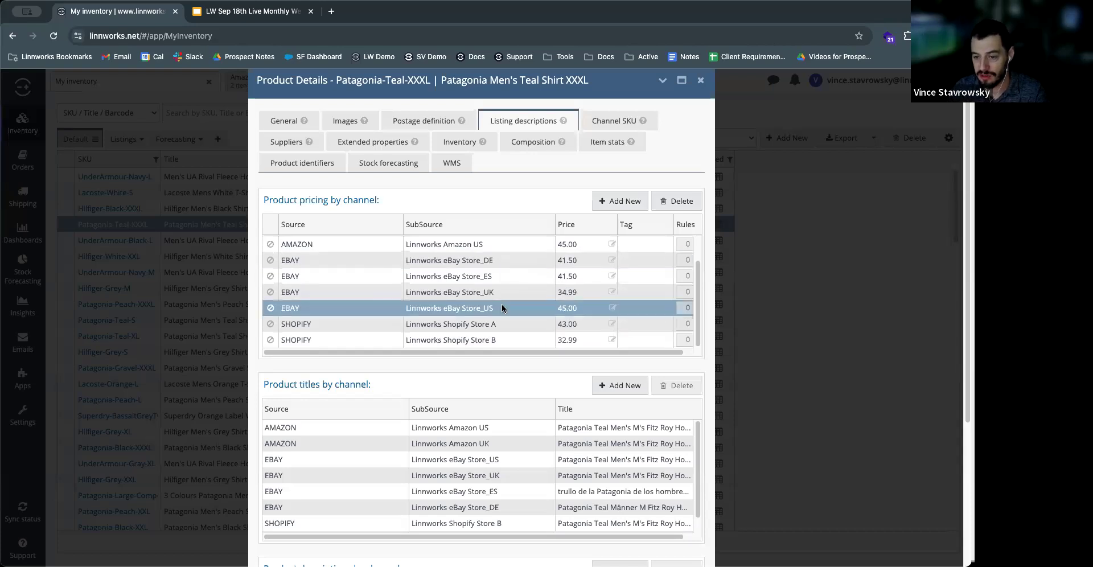
{"action": "left_click", "coordinate": [516, 341]}
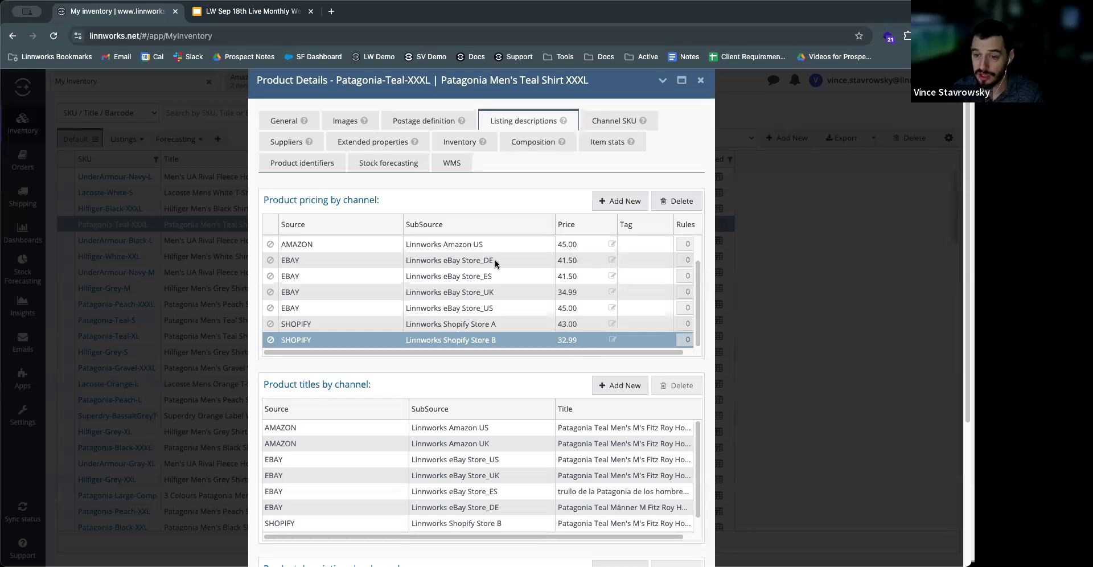
{"action": "left_click", "coordinate": [573, 265]}
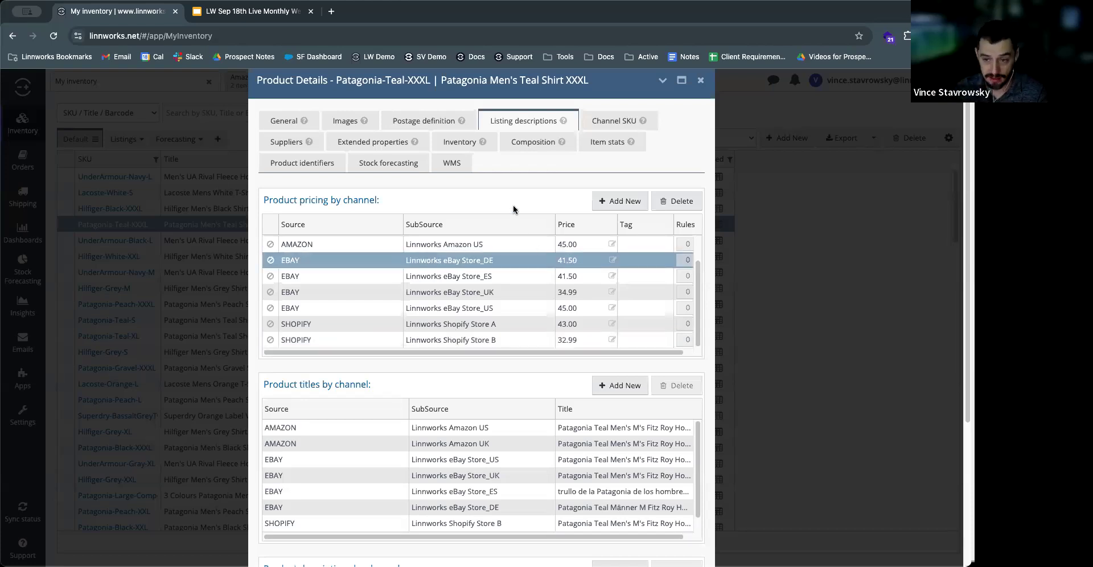
Step: Examine the product titles by channel, comparing the entries for eBay Store_UK and eBay Store_ES
{"action": "scroll", "coordinate": [524, 381], "scroll_direction": "down", "scroll_amount": 2}
{"action": "scroll", "coordinate": [524, 380], "scroll_direction": "down", "scroll_amount": 5}
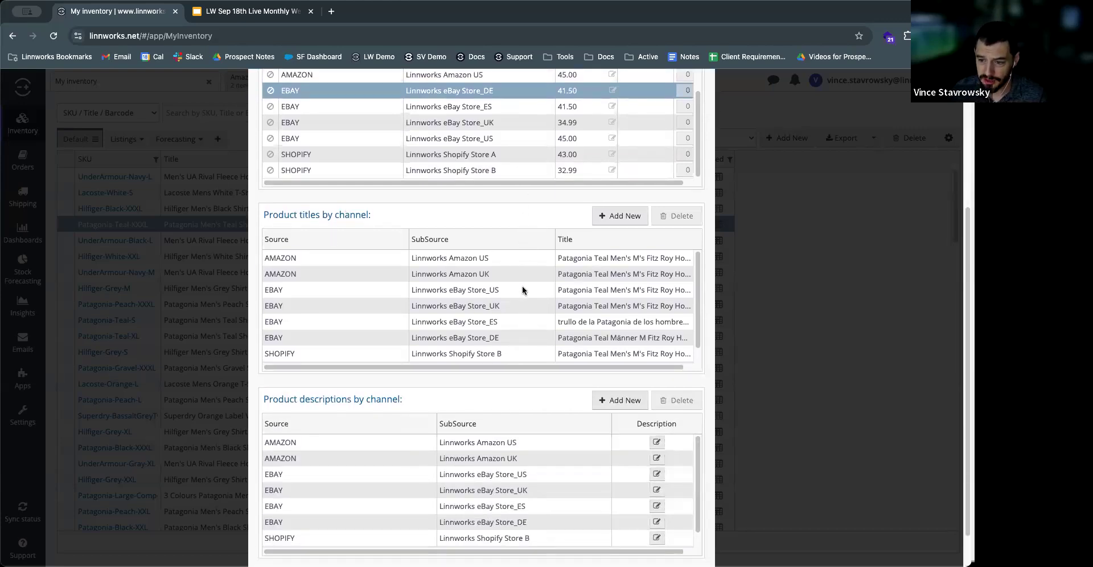
{"action": "left_click", "coordinate": [520, 303]}
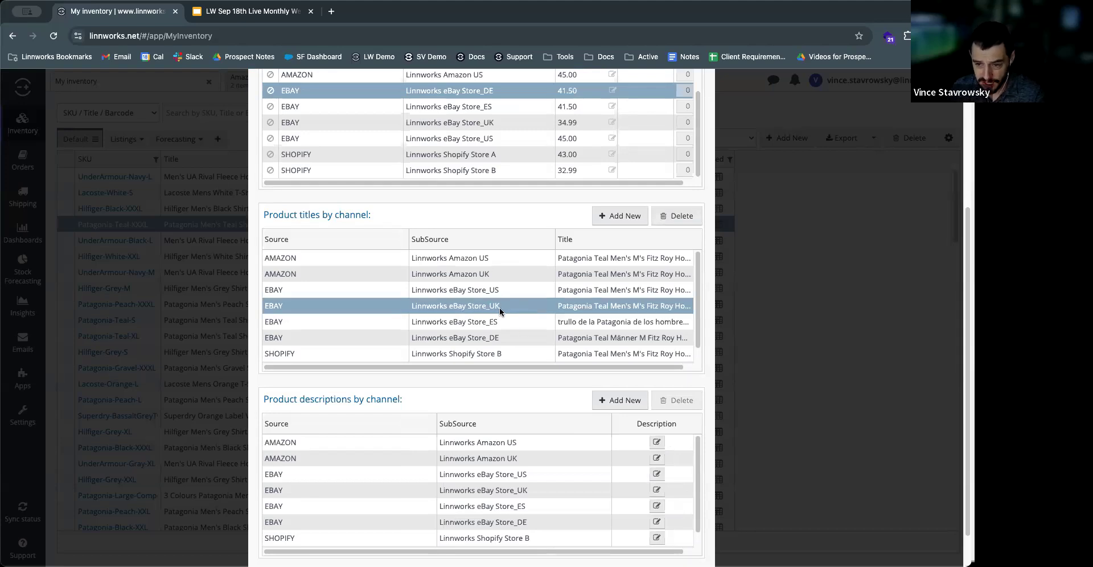
{"action": "left_click", "coordinate": [520, 324]}
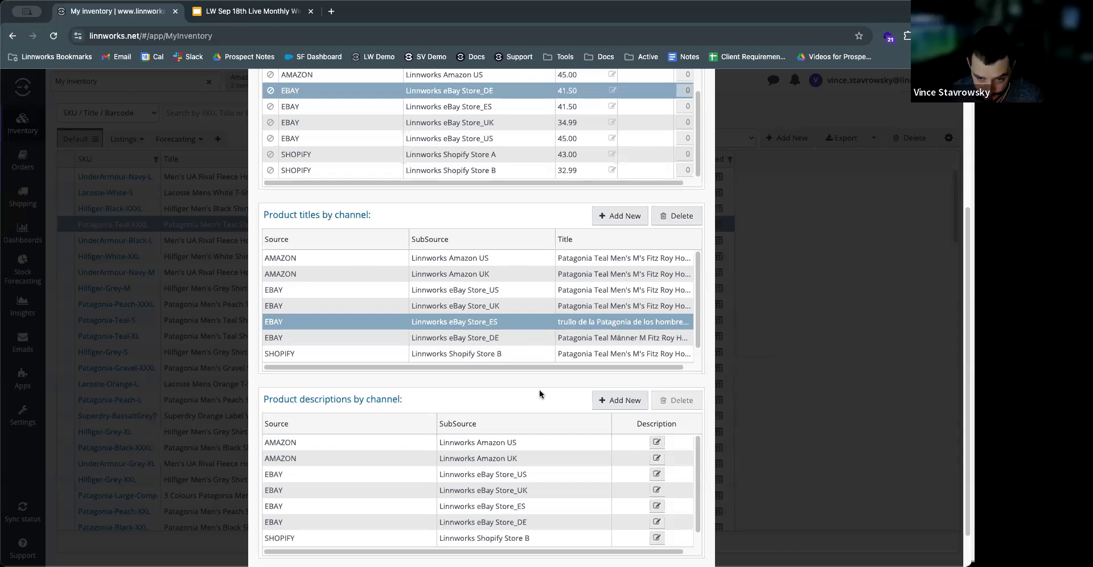
Step: Examine the product descriptions by channel, going through the eBay US, UK, ES and DE entries down to the Shopify stores
{"action": "scroll", "coordinate": [539, 389], "scroll_direction": "down", "scroll_amount": 2}
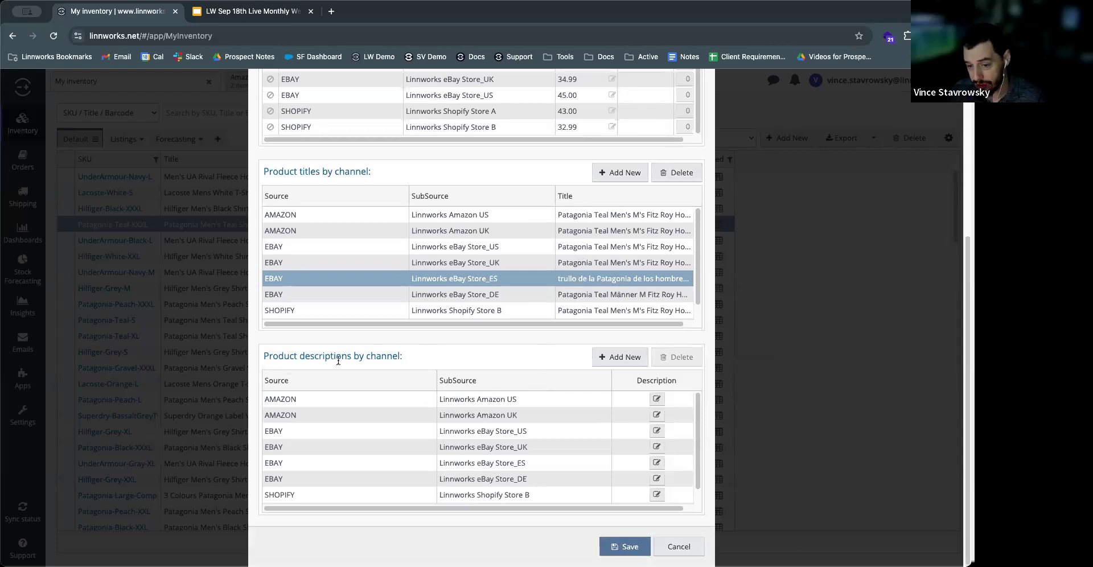
{"action": "left_click", "coordinate": [316, 432]}
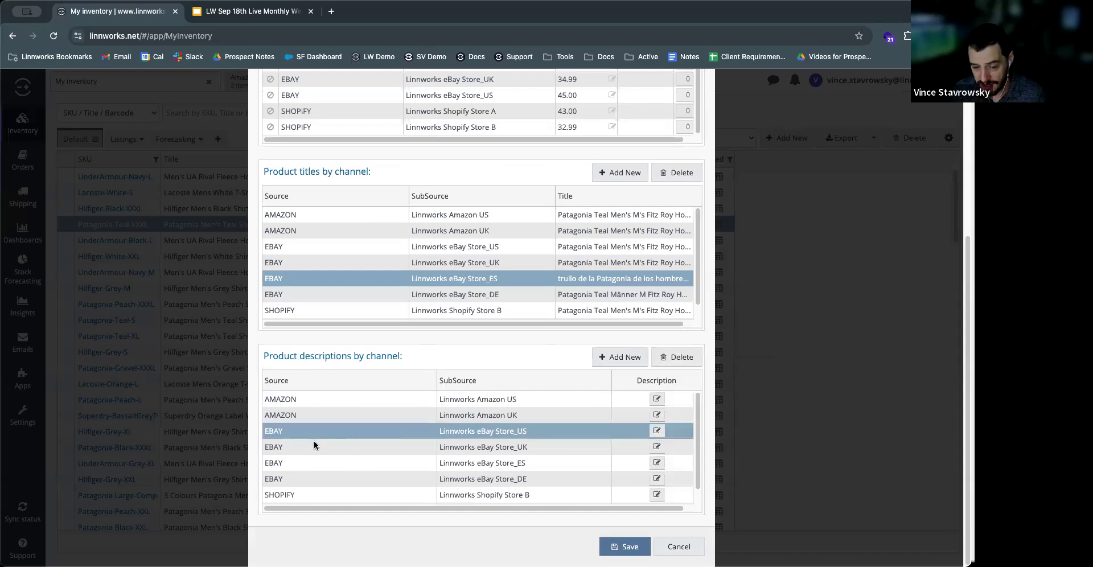
{"action": "left_click", "coordinate": [313, 445]}
{"action": "left_click", "coordinate": [318, 464]}
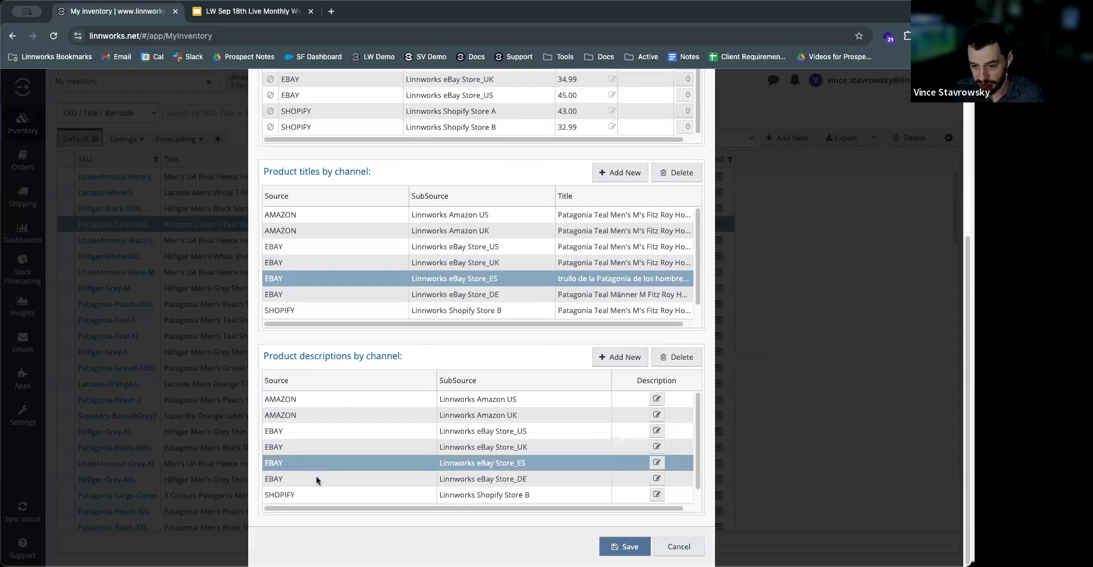
{"action": "left_click", "coordinate": [316, 477]}
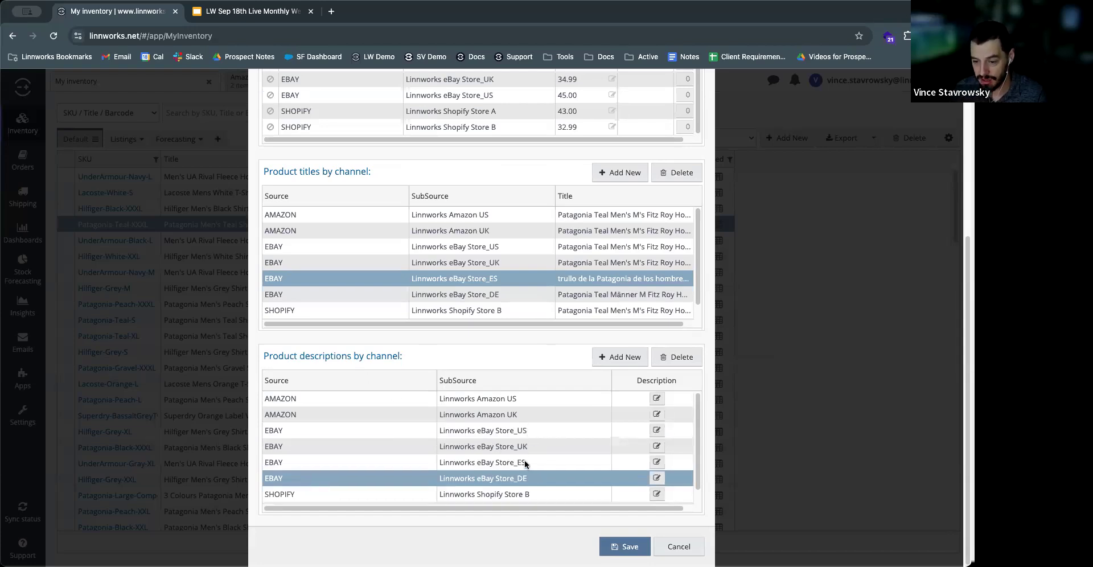
{"action": "scroll", "coordinate": [462, 404], "scroll_direction": "down", "scroll_amount": 1}
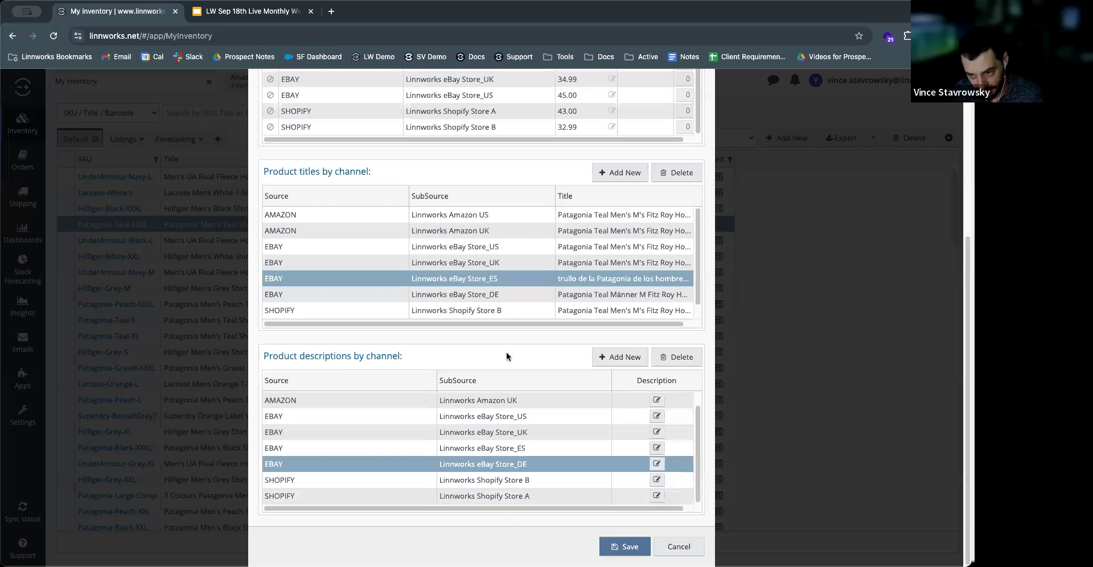
Step: Open the product's Channel SKU details and show the additional columns, such as Max Listed, Stock Percent and Listed Quantity
{"action": "scroll", "coordinate": [507, 350], "scroll_direction": "up", "scroll_amount": 3}
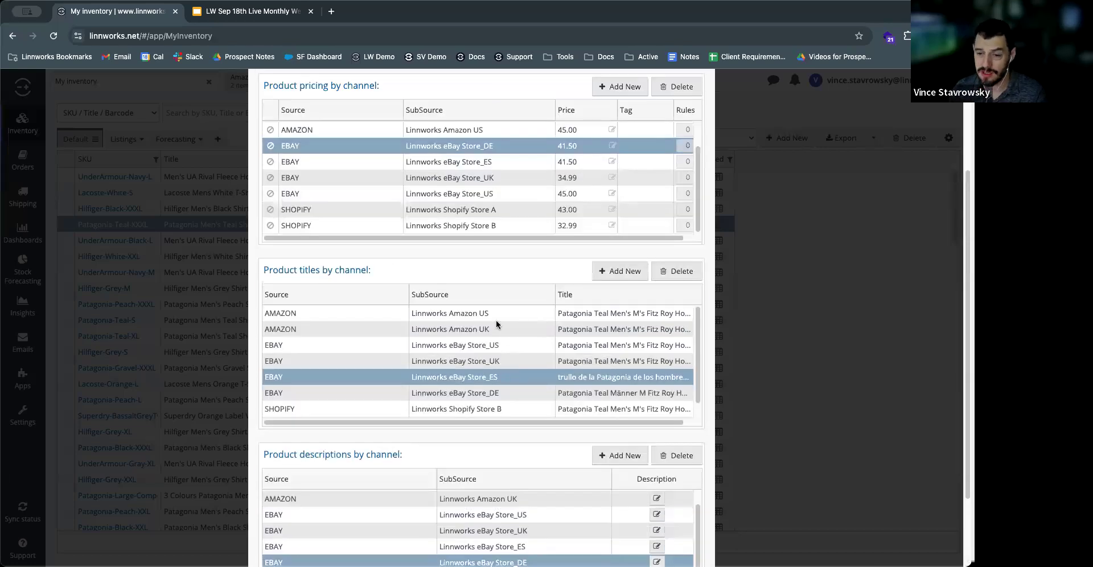
{"action": "scroll", "coordinate": [503, 313], "scroll_direction": "up", "scroll_amount": 3}
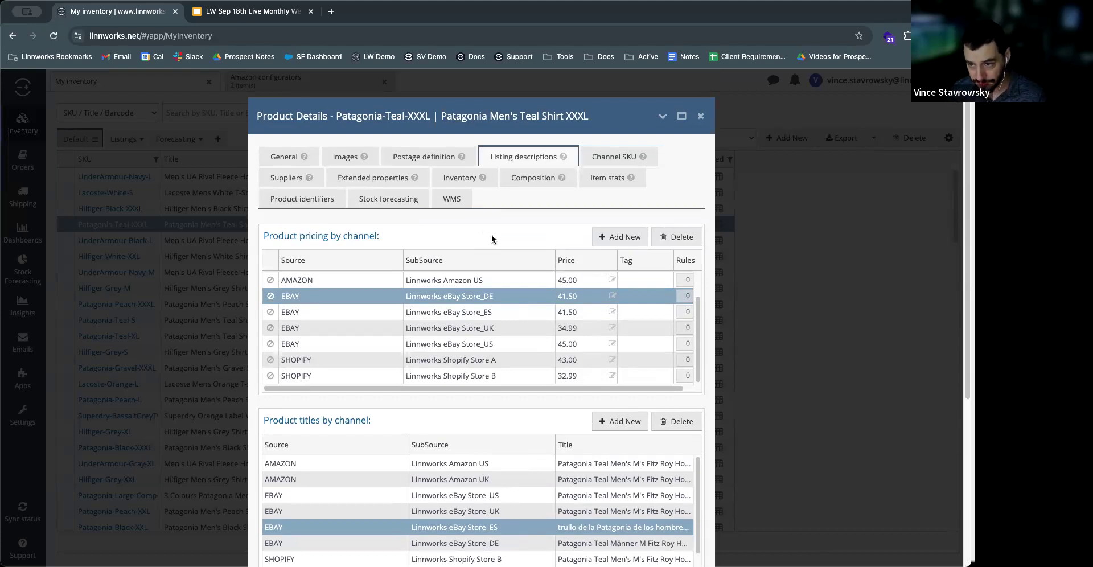
{"action": "left_click", "coordinate": [618, 157]}
{"action": "left_click", "coordinate": [696, 237]}
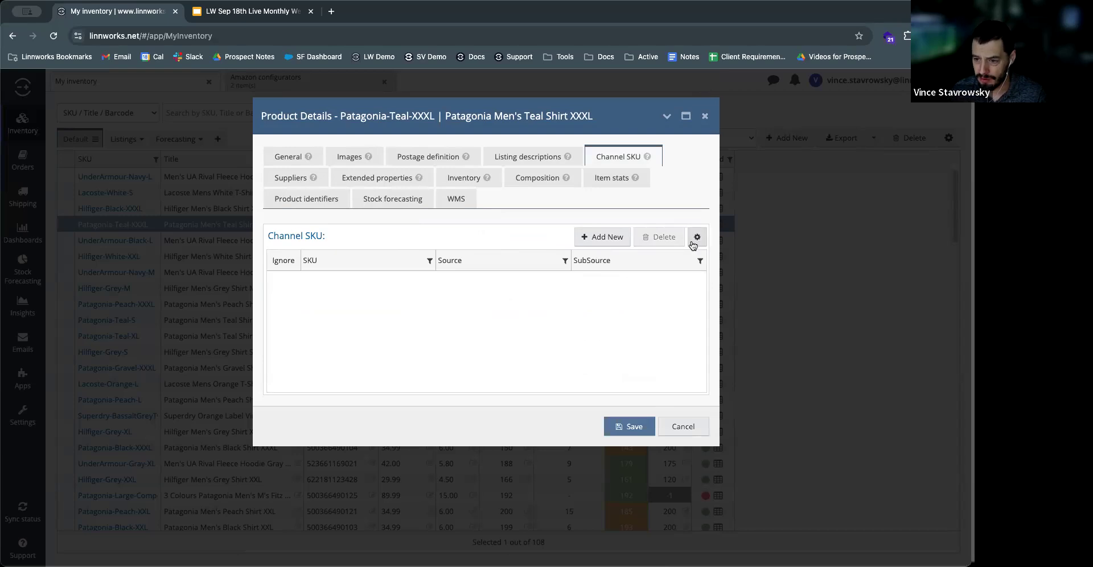
{"action": "left_click", "coordinate": [663, 255]}
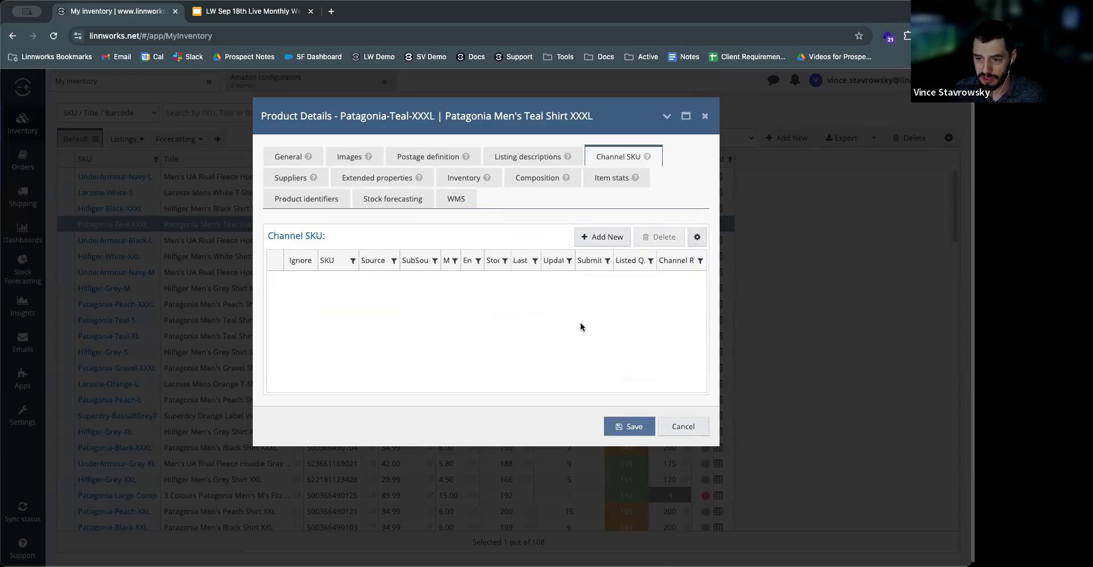
Step: Maximize the product details window, highlight the SKU Patagonia-Teal-XXXL in its title, and widen the Max Listed column
{"action": "left_click", "coordinate": [684, 116]}
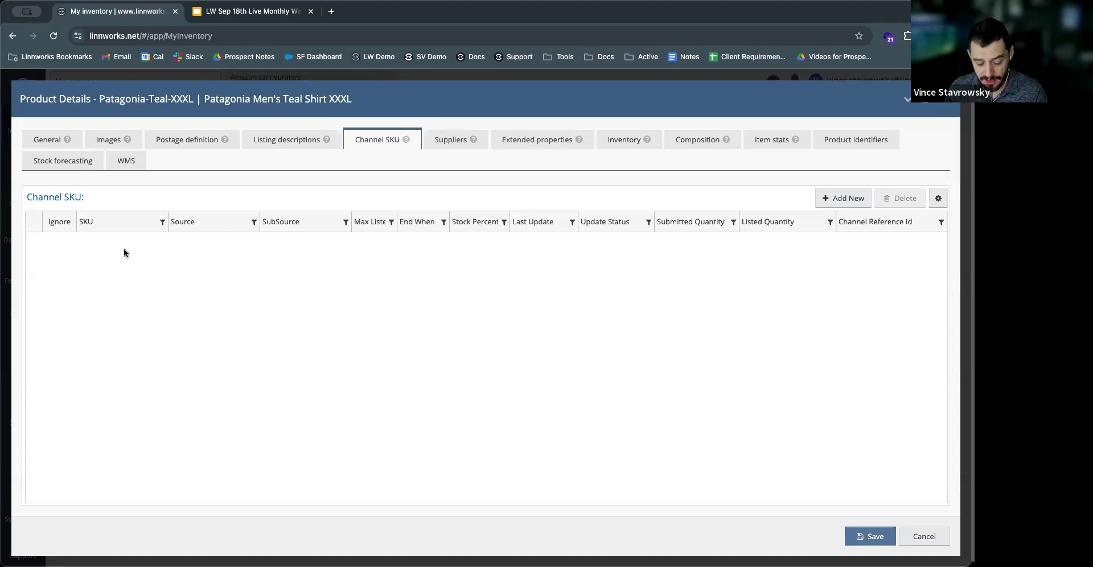
{"action": "left_click_drag", "start_coordinate": [100, 99], "coordinate": [193, 100]}
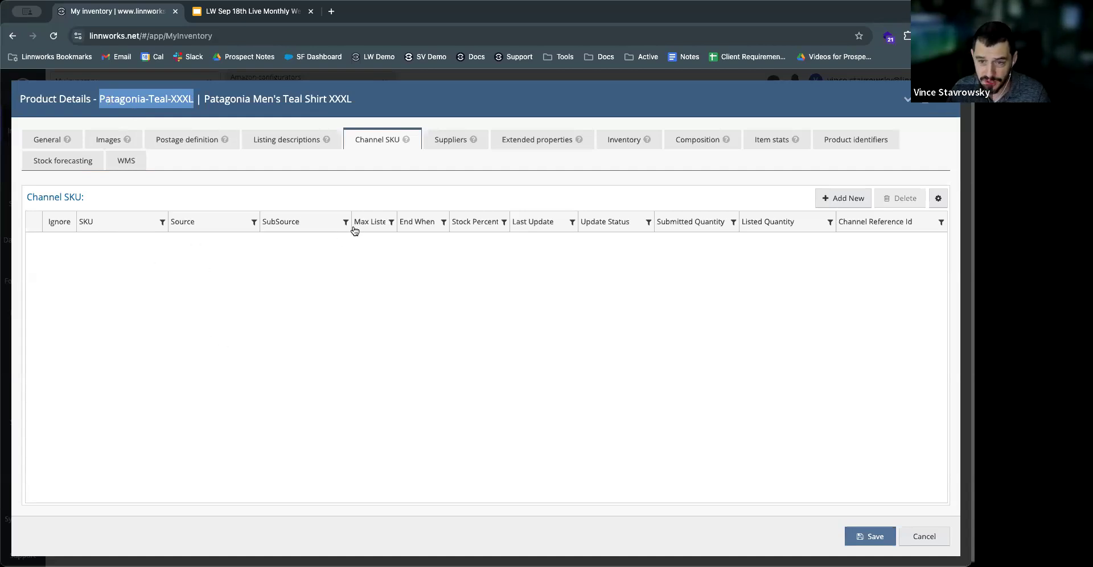
{"action": "left_click_drag", "start_coordinate": [350, 225], "coordinate": [335, 227]}
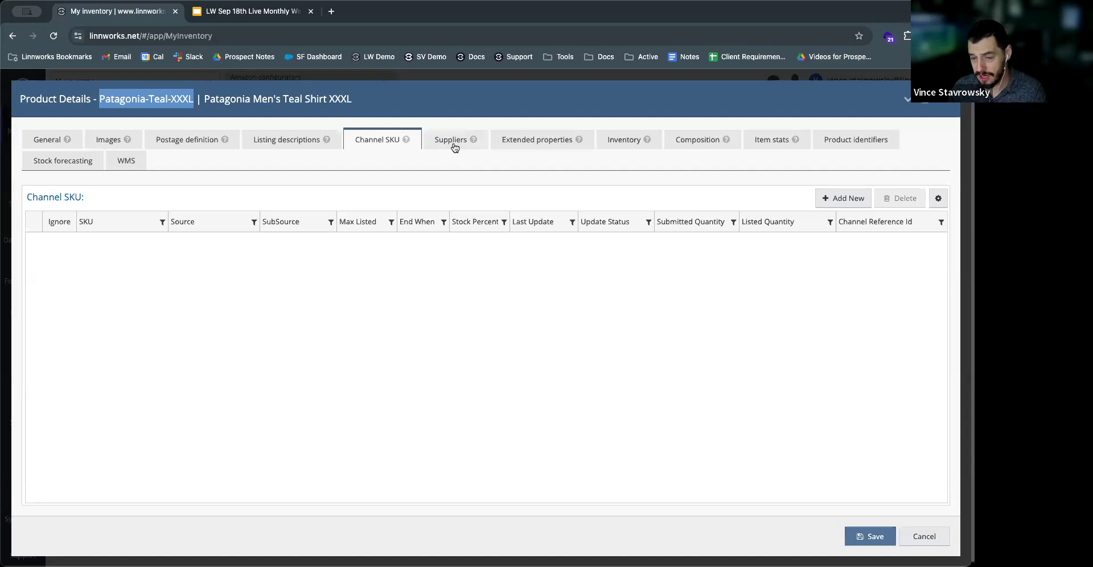
Step: Open the product's extended properties and compare the Bullet Point 1 entry with its German (DE) and Spanish (ES) versions
{"action": "left_click", "coordinate": [528, 144]}
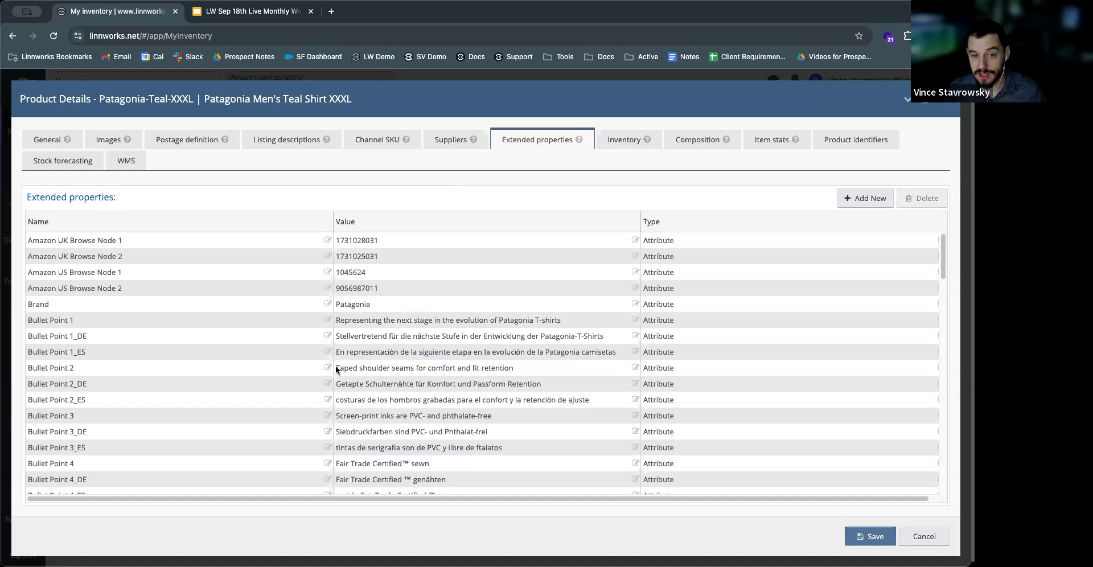
{"action": "left_click", "coordinate": [104, 319]}
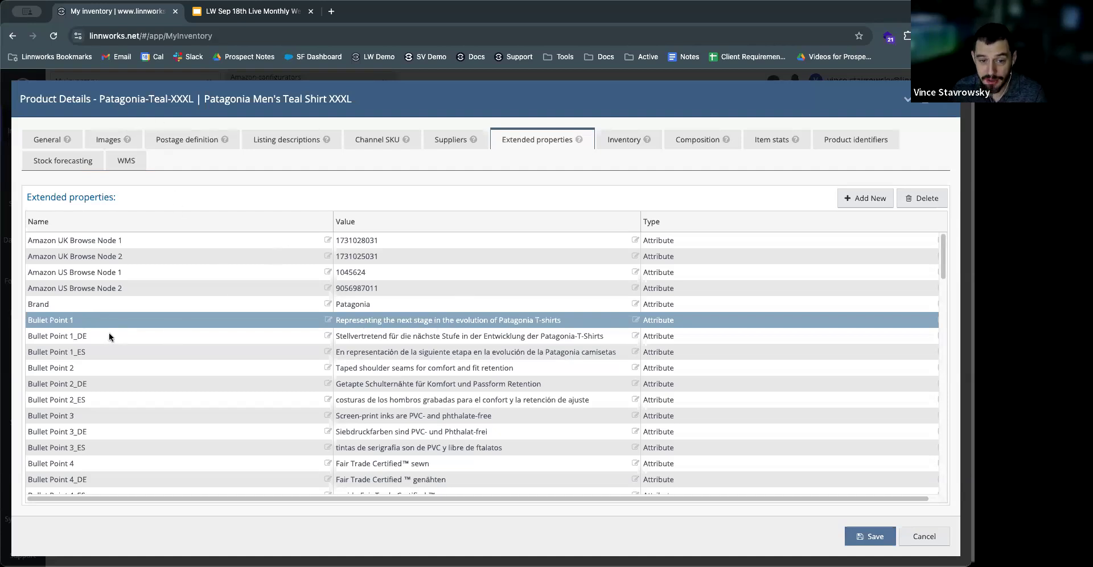
{"action": "left_click", "coordinate": [95, 334]}
{"action": "left_click", "coordinate": [91, 354]}
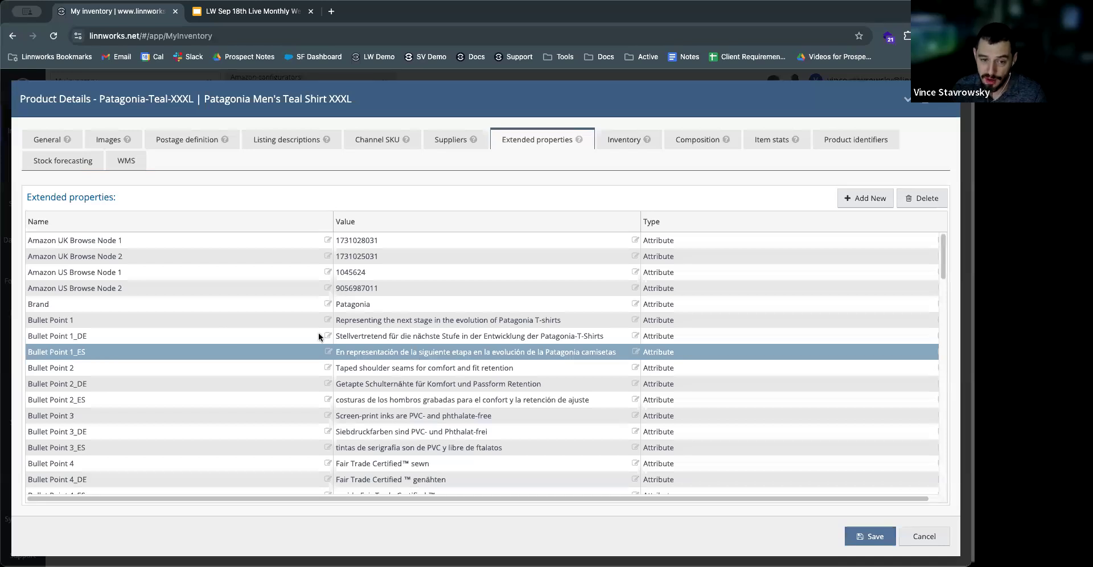
{"action": "left_click", "coordinate": [212, 323]}
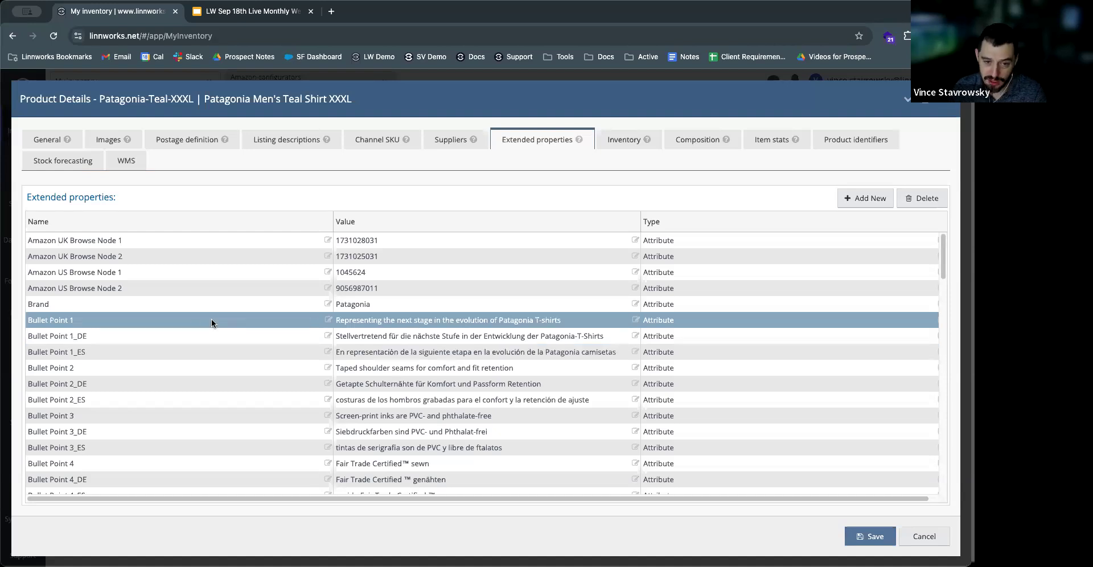
{"action": "left_click", "coordinate": [176, 337]}
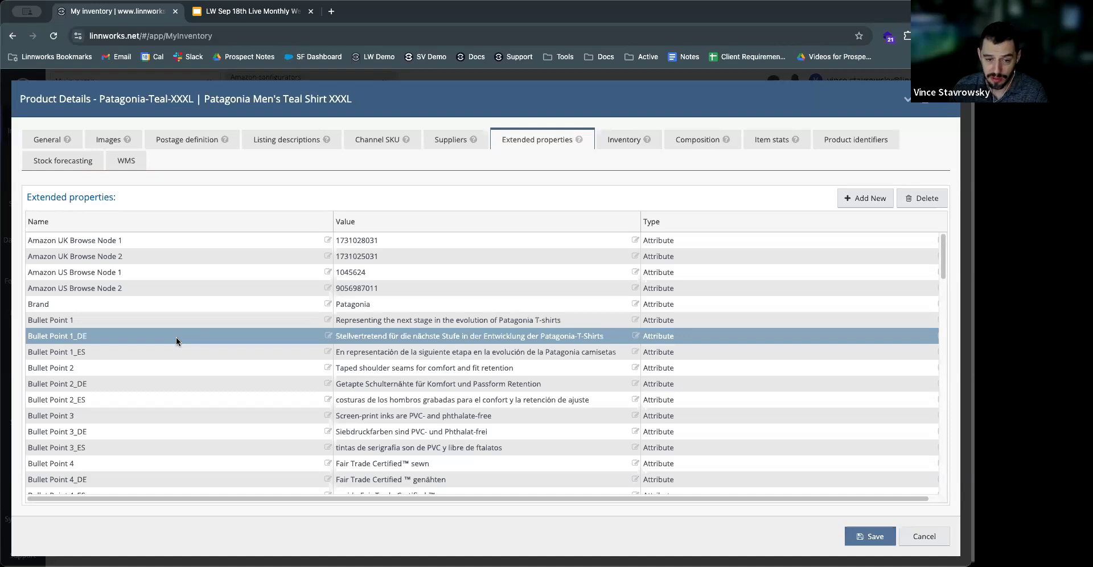
{"action": "left_click", "coordinate": [164, 357]}
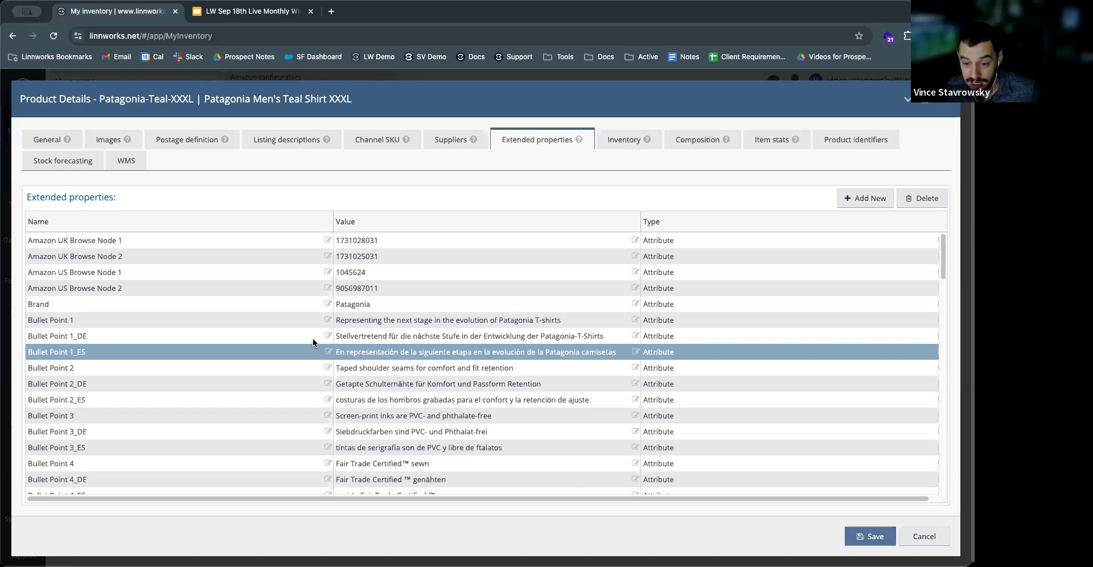
Step: Examine the remaining extended properties down to the eBay categories, Fit and Garment Care, and close the product details
{"action": "scroll", "coordinate": [302, 364], "scroll_direction": "down", "scroll_amount": 5}
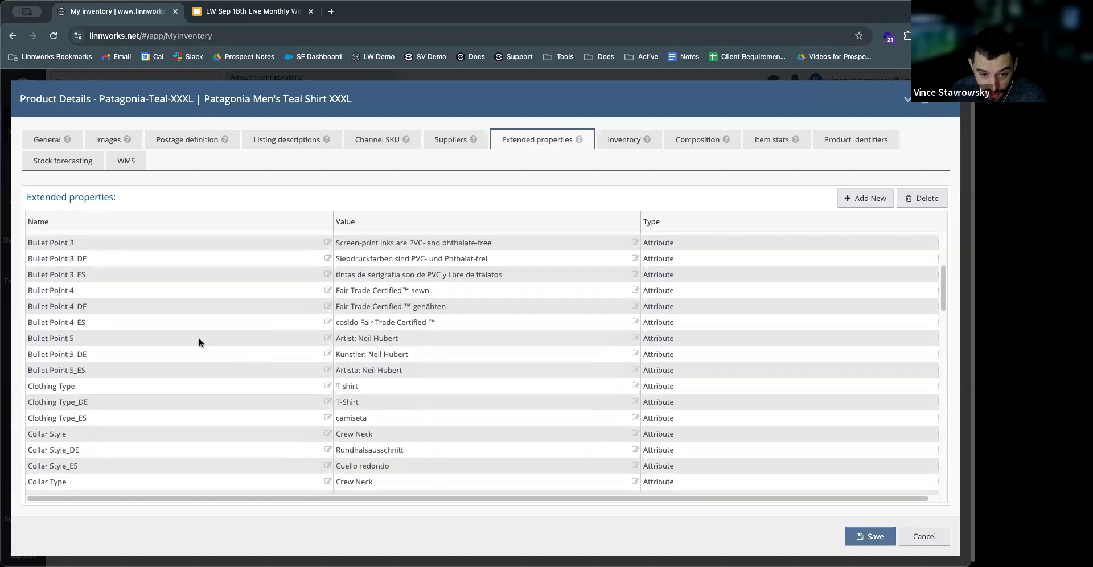
{"action": "scroll", "coordinate": [130, 340], "scroll_direction": "down", "scroll_amount": 2}
{"action": "scroll", "coordinate": [87, 364], "scroll_direction": "down", "scroll_amount": 1}
{"action": "scroll", "coordinate": [385, 339], "scroll_direction": "down", "scroll_amount": 3}
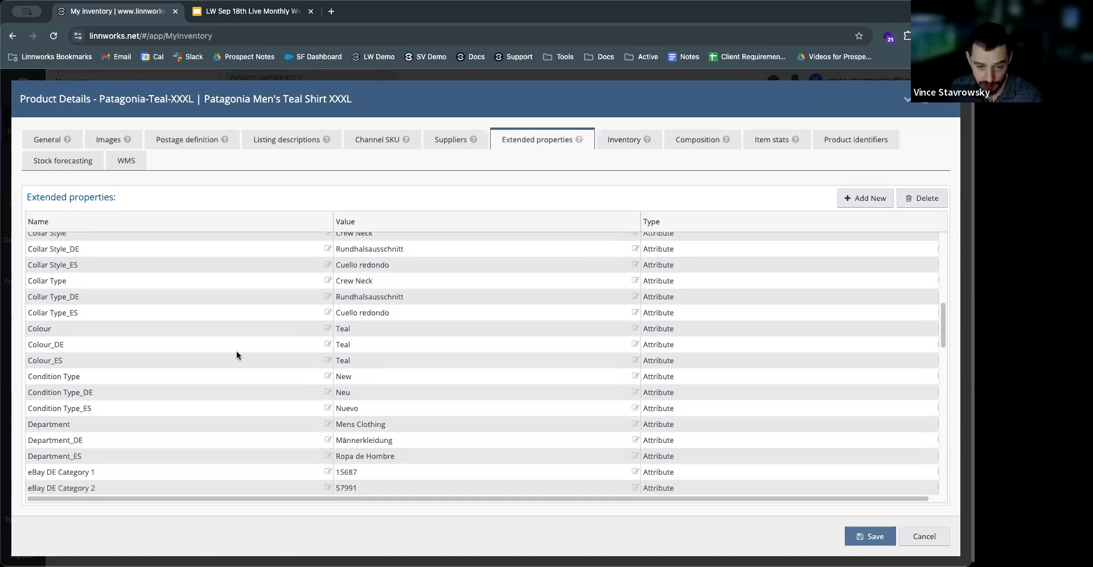
{"action": "scroll", "coordinate": [264, 385], "scroll_direction": "down", "scroll_amount": 10}
{"action": "scroll", "coordinate": [264, 388], "scroll_direction": "down", "scroll_amount": 8}
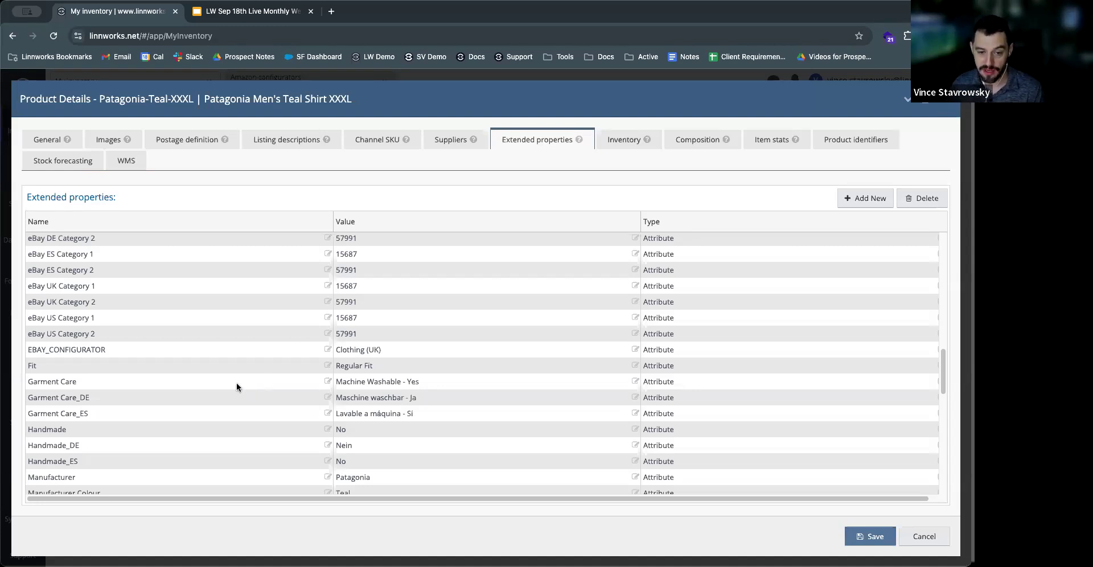
{"action": "left_click", "coordinate": [74, 387]}
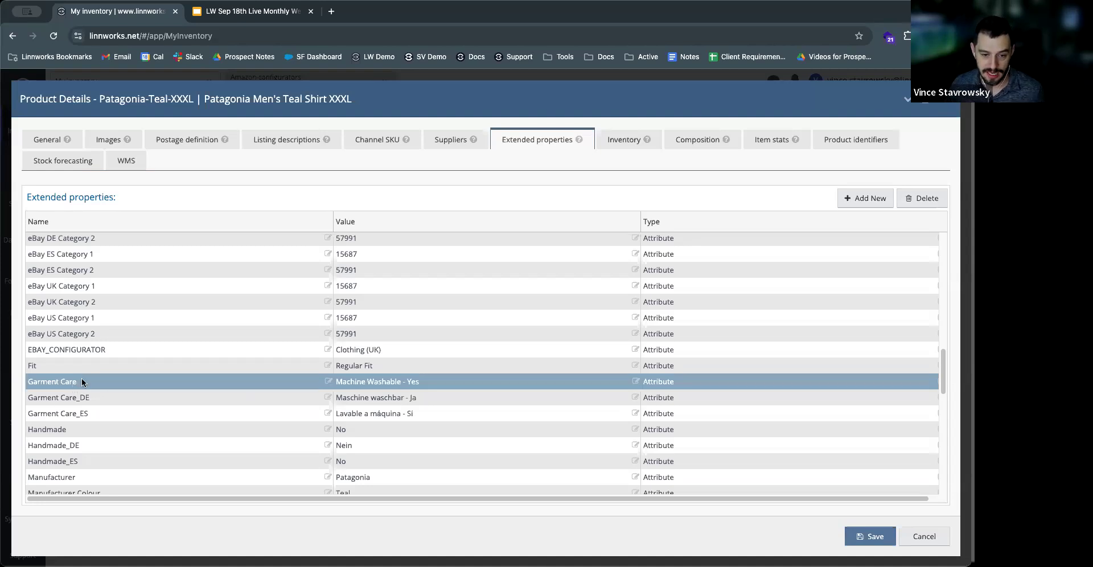
{"action": "left_click", "coordinate": [54, 370]}
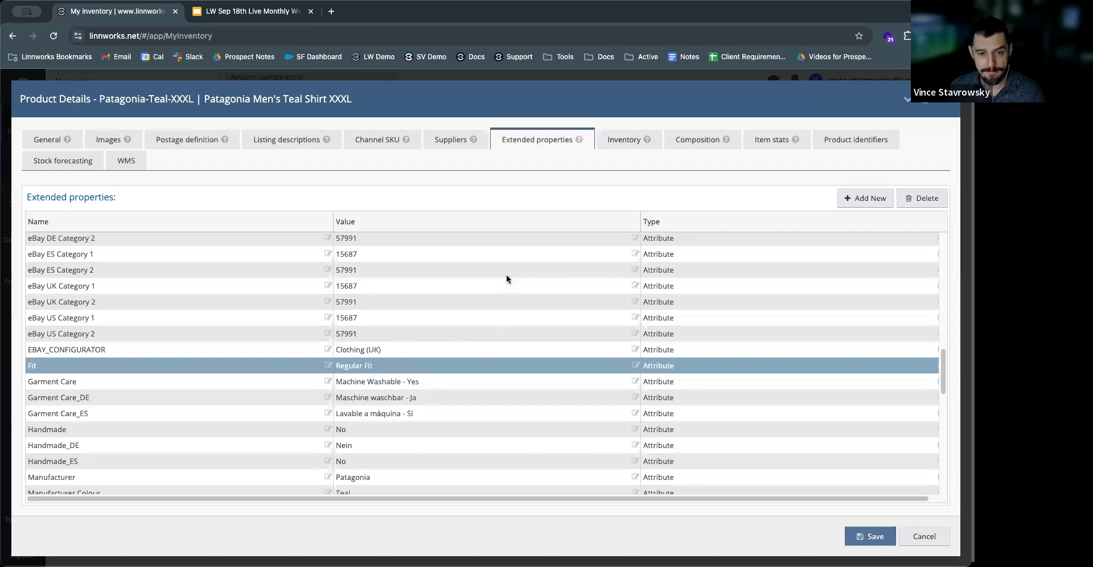
{"action": "left_click", "coordinate": [941, 108]}
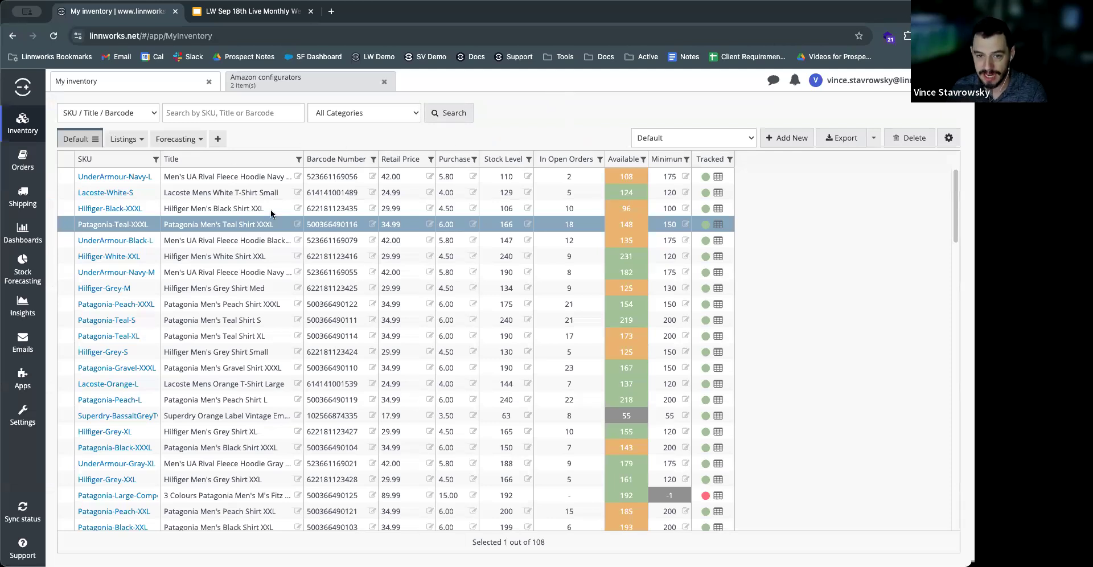
Step: Start a new inventory view, examine its filter, column and channel settings, and close the editor without saving
{"action": "left_click", "coordinate": [218, 141]}
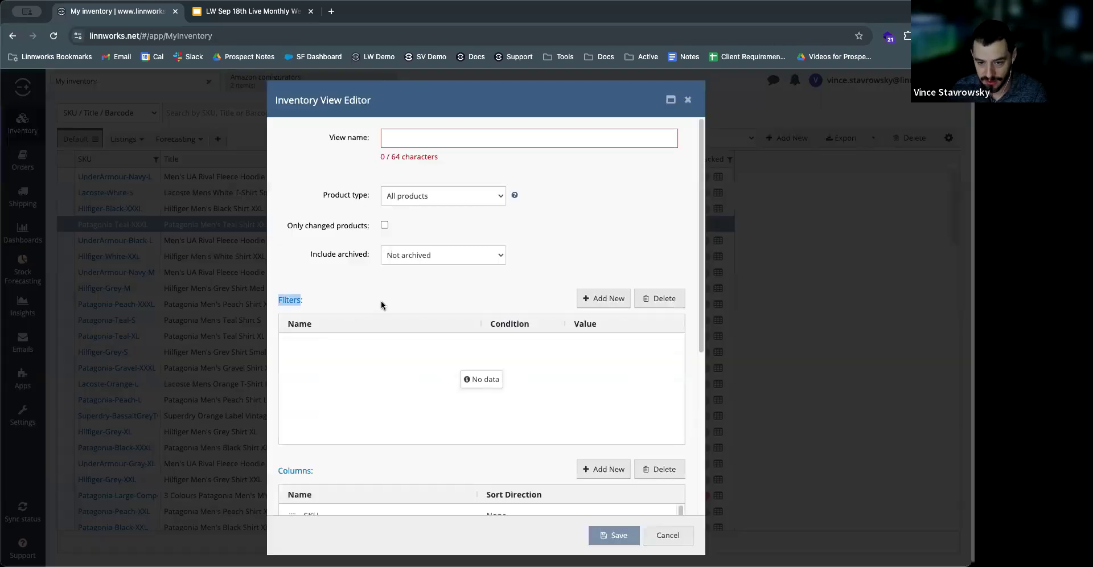
{"action": "scroll", "coordinate": [341, 273], "scroll_direction": "down", "scroll_amount": 5}
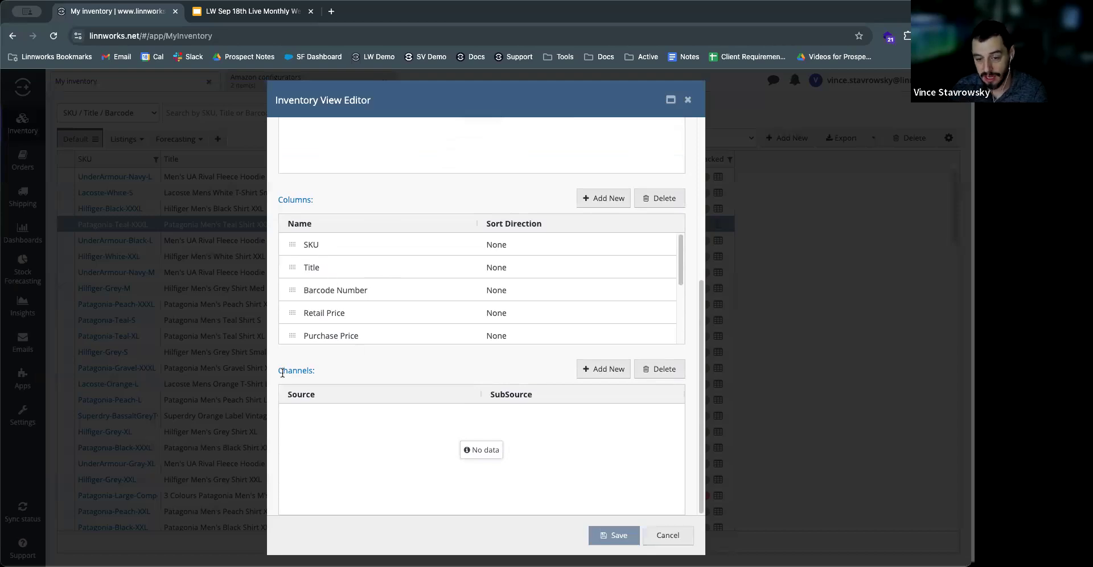
{"action": "left_click_drag", "start_coordinate": [281, 372], "coordinate": [438, 373]}
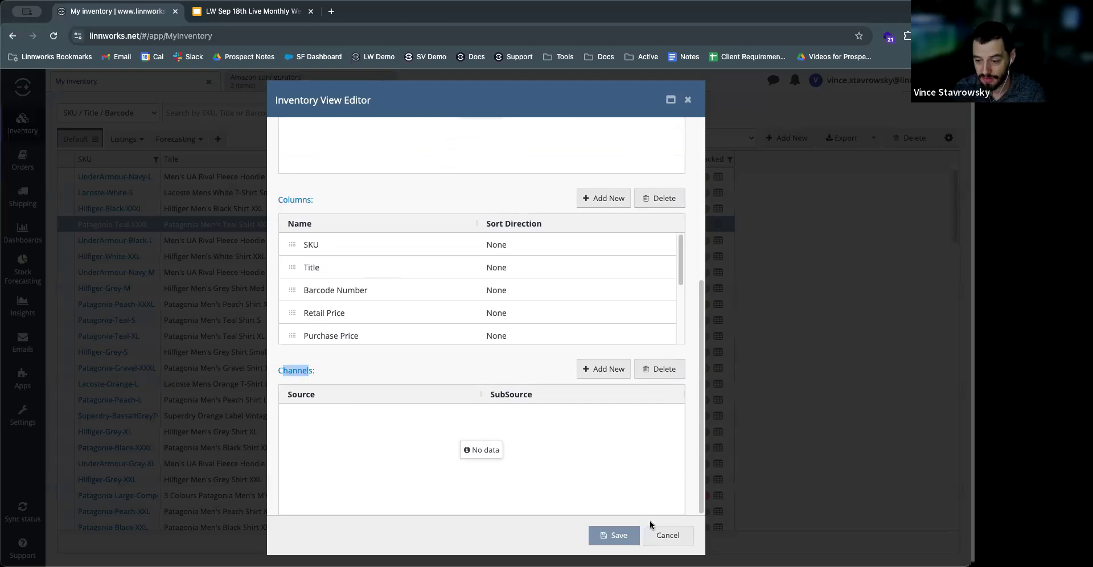
{"action": "left_click", "coordinate": [225, 248]}
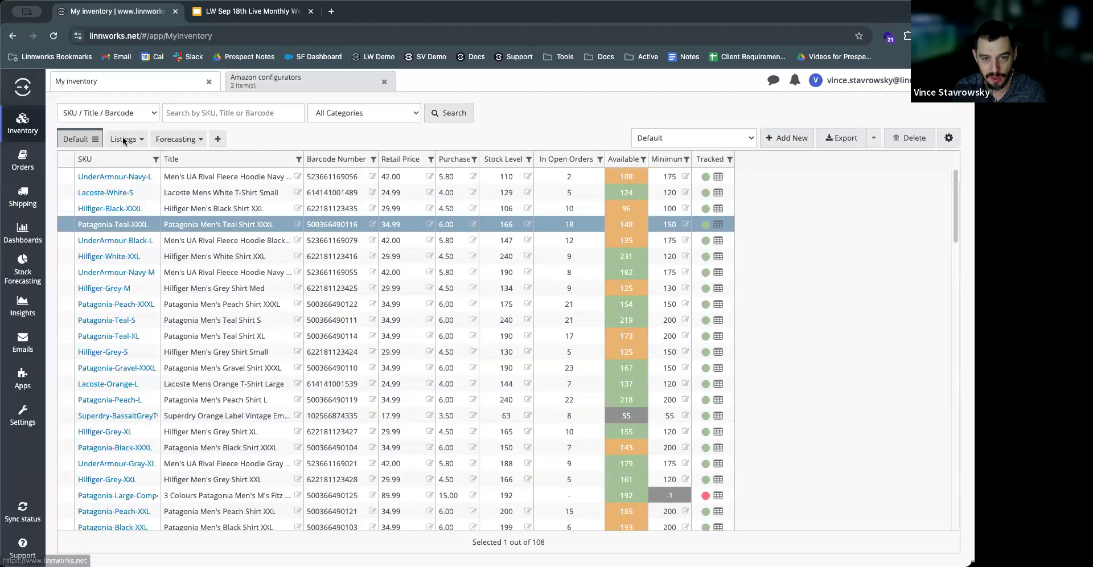
Step: Switch the inventory to the Listings view and check the Amazon, eBay and Shopify listing columns across several products
{"action": "left_click", "coordinate": [122, 140]}
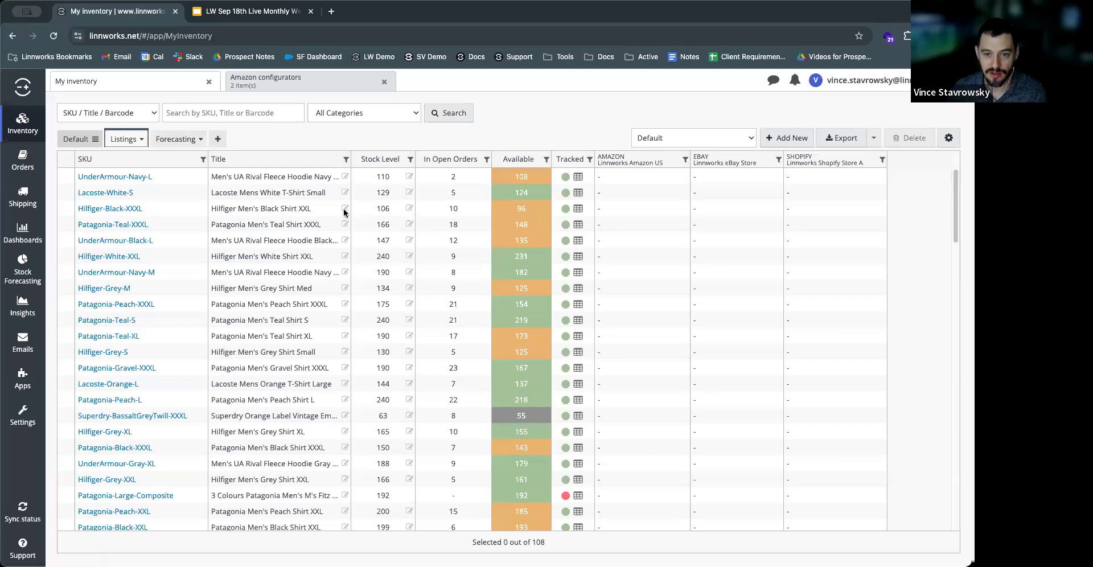
{"action": "left_click", "coordinate": [177, 180]}
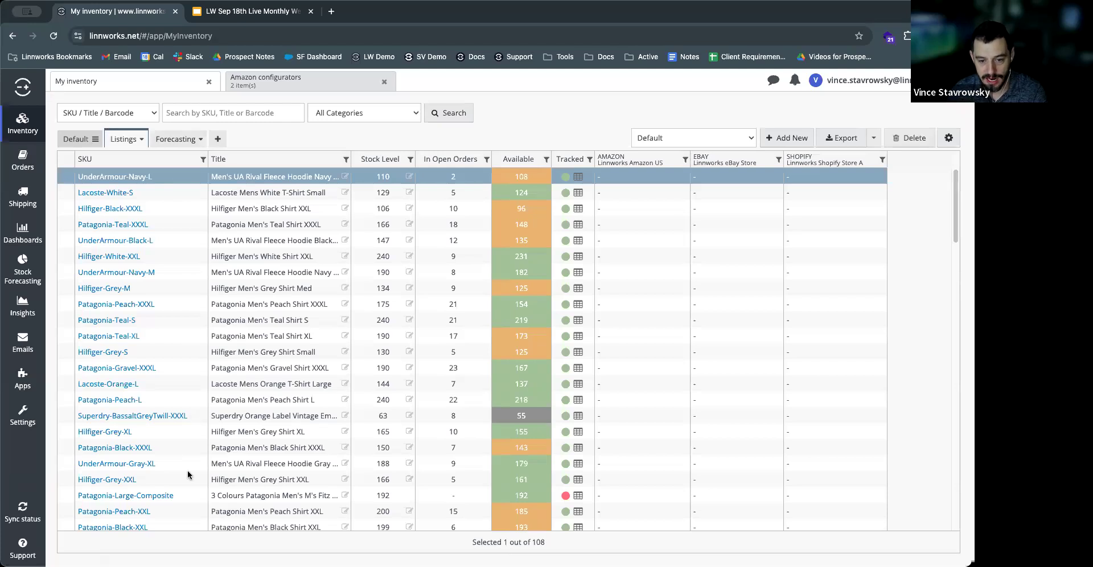
{"action": "left_click", "coordinate": [190, 496], "text": "shift"}
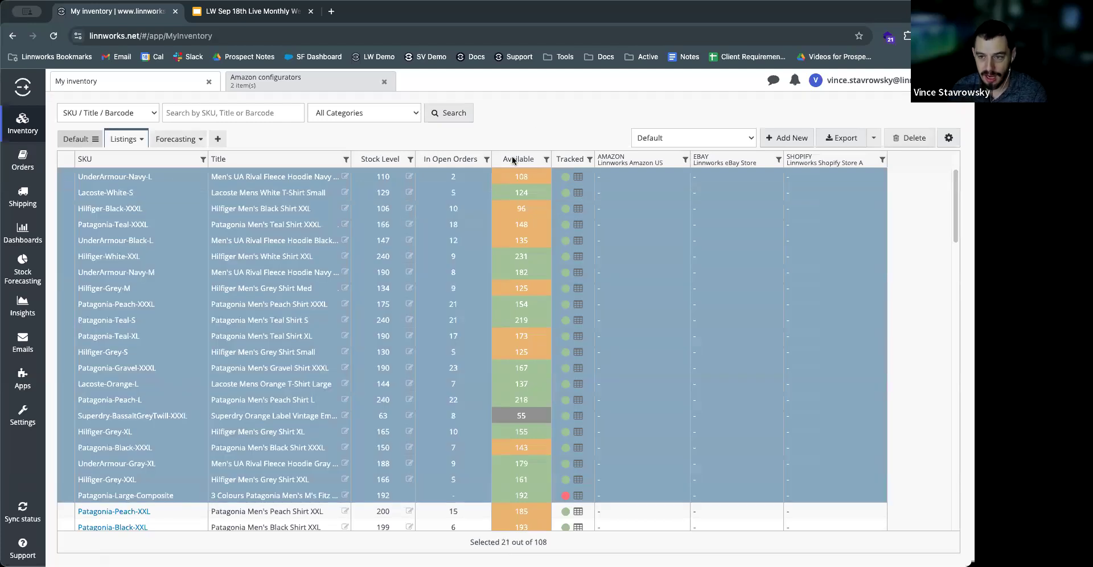
{"action": "left_click", "coordinate": [639, 221]}
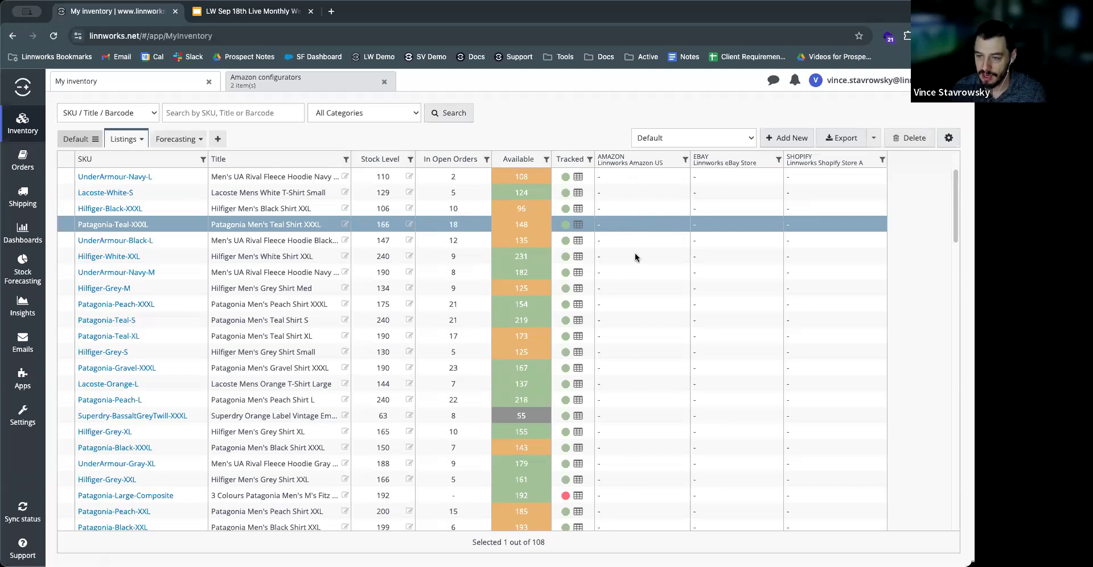
{"action": "left_click", "coordinate": [605, 174]}
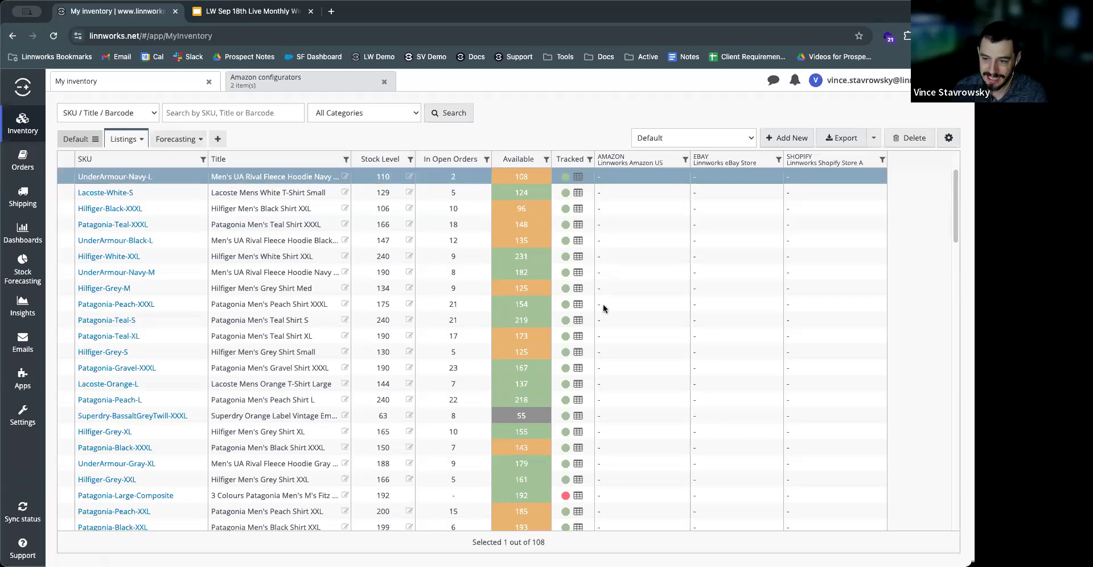
{"action": "left_click", "coordinate": [626, 234]}
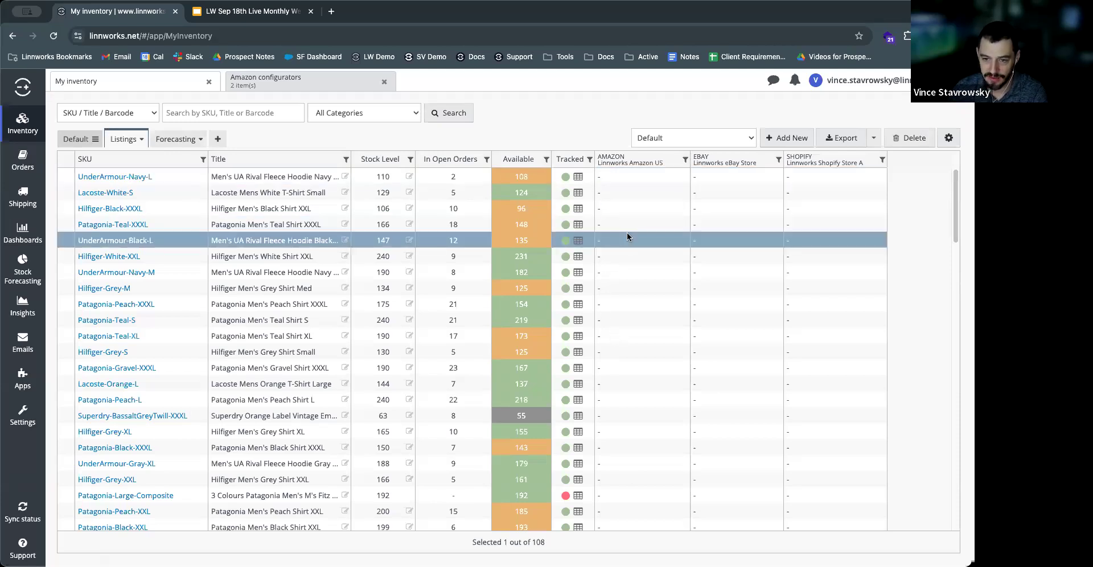
{"action": "left_click", "coordinate": [629, 267]}
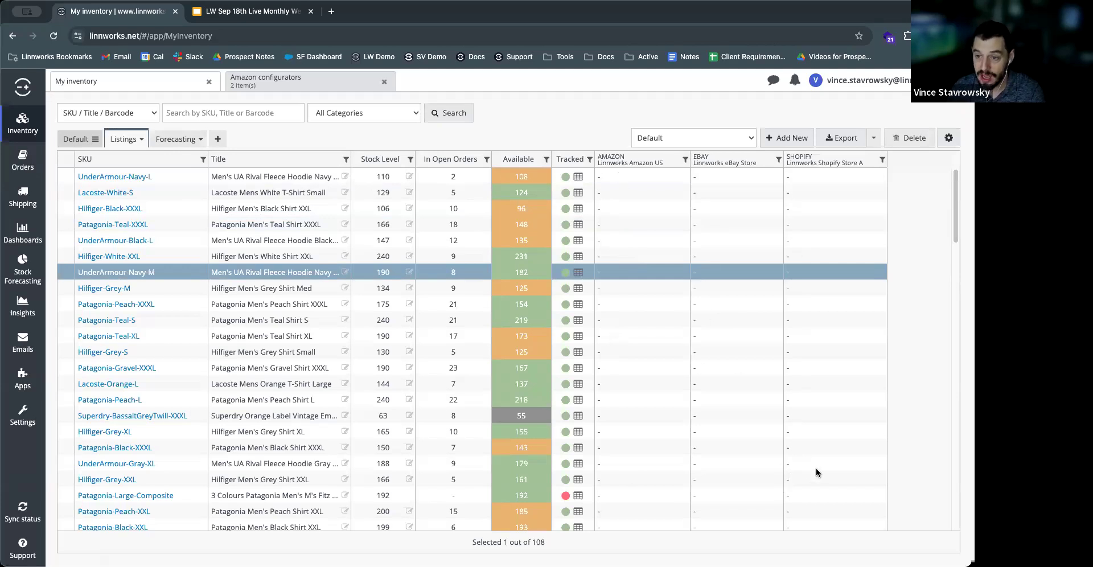
Step: Select the products from UnderArmour-Navy-L through Hilfiger-Grey-XXL and view the Amazon listing actions offered for them
{"action": "left_click", "coordinate": [226, 179]}
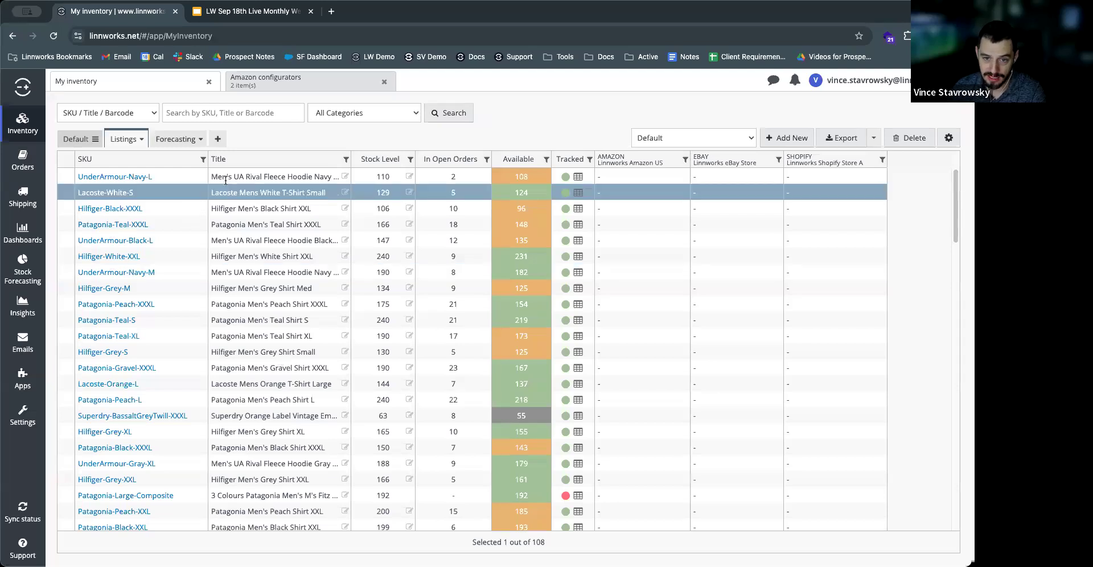
{"action": "left_click", "coordinate": [233, 473], "text": "shift"}
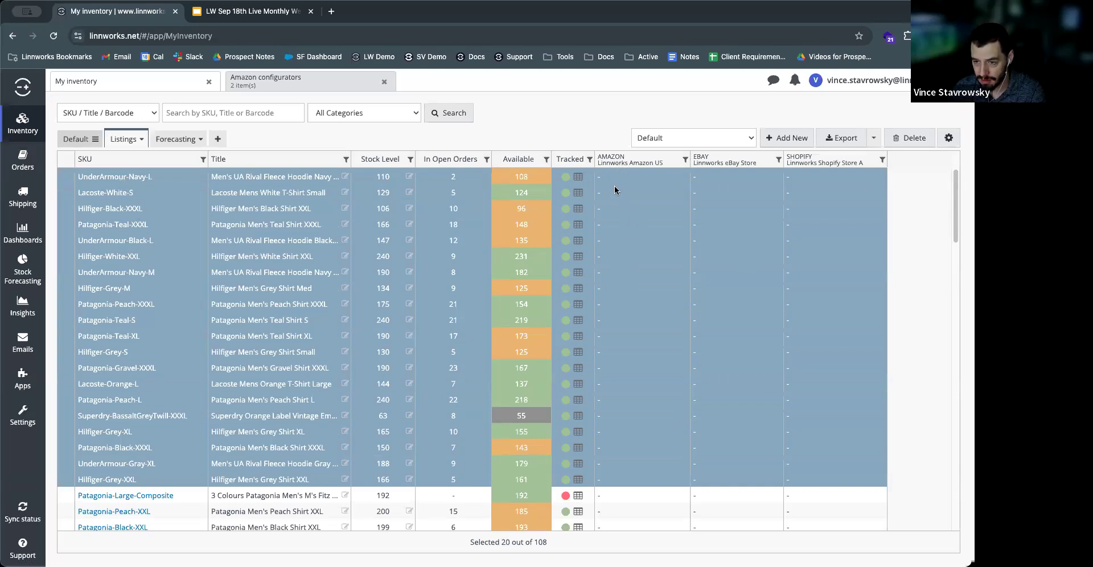
{"action": "right_click", "coordinate": [634, 261]}
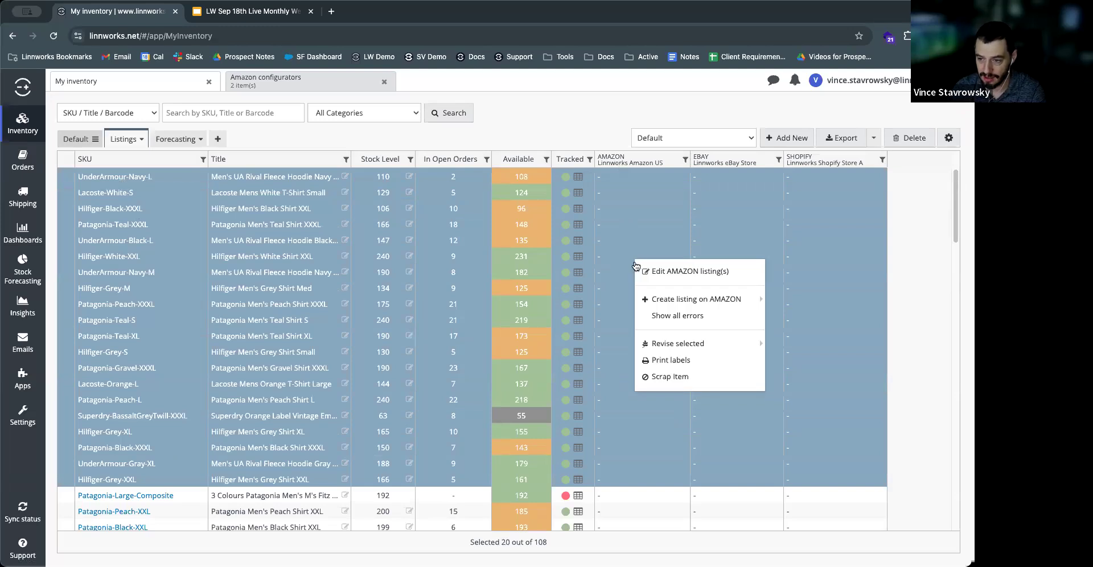
{"action": "mouse_move", "coordinate": [652, 302]}
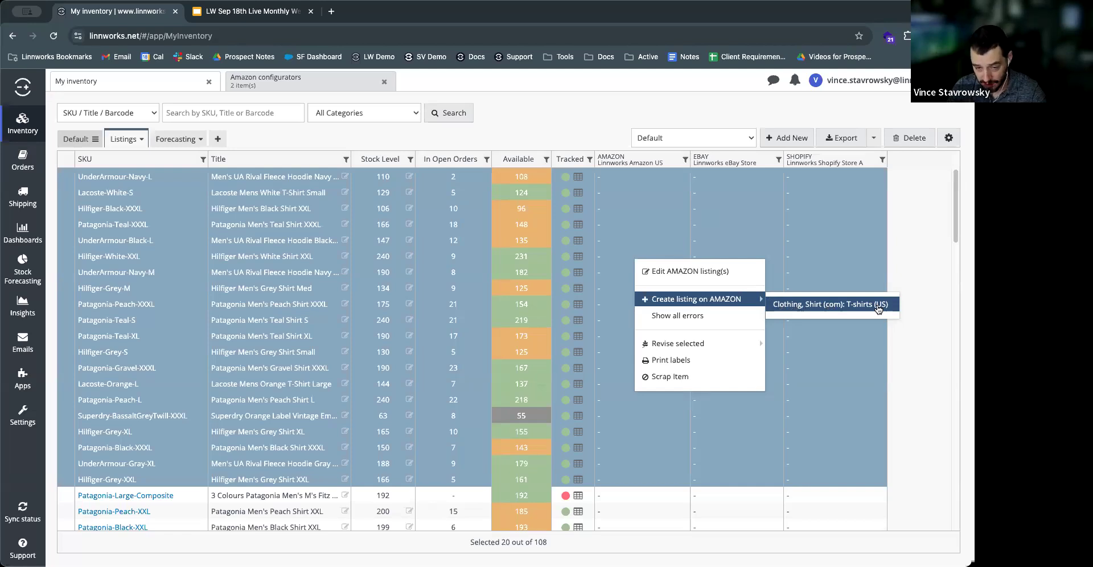
{"action": "left_click", "coordinate": [573, 114]}
Step: Open the attributes of the T-shirts (US) Amazon configurator and read the explanations of required attributes such as Brand and Department
{"action": "left_click", "coordinate": [21, 418]}
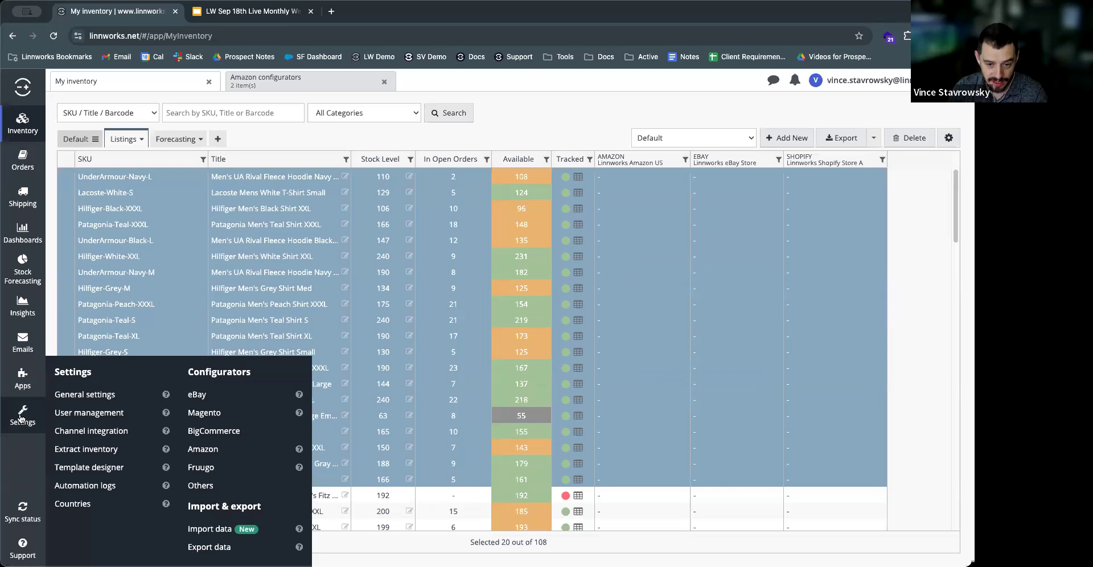
{"action": "left_click", "coordinate": [203, 450]}
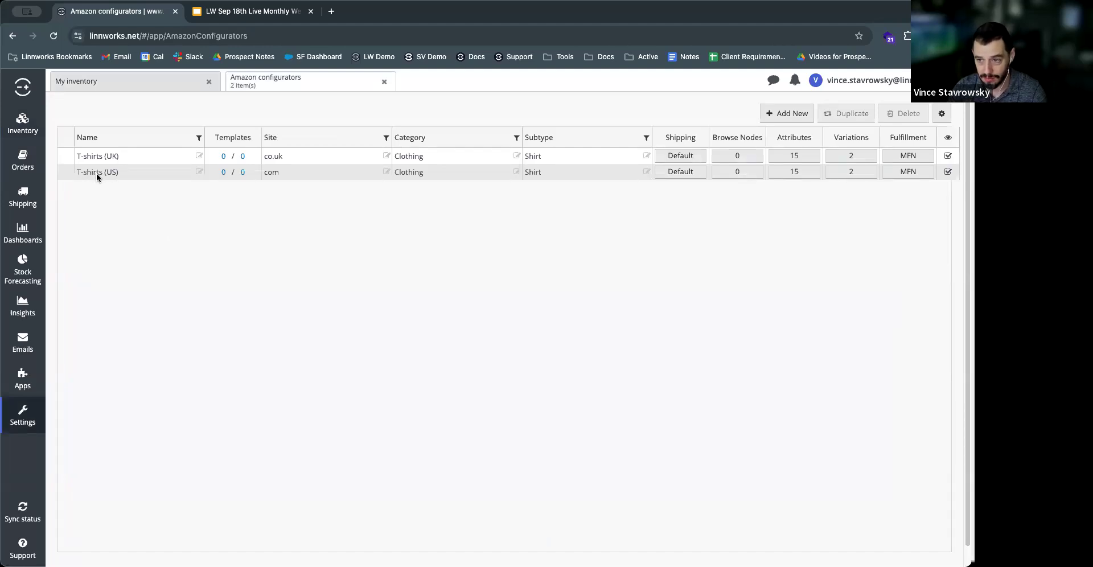
{"action": "left_click", "coordinate": [787, 172]}
{"action": "mouse_move", "coordinate": [305, 198]}
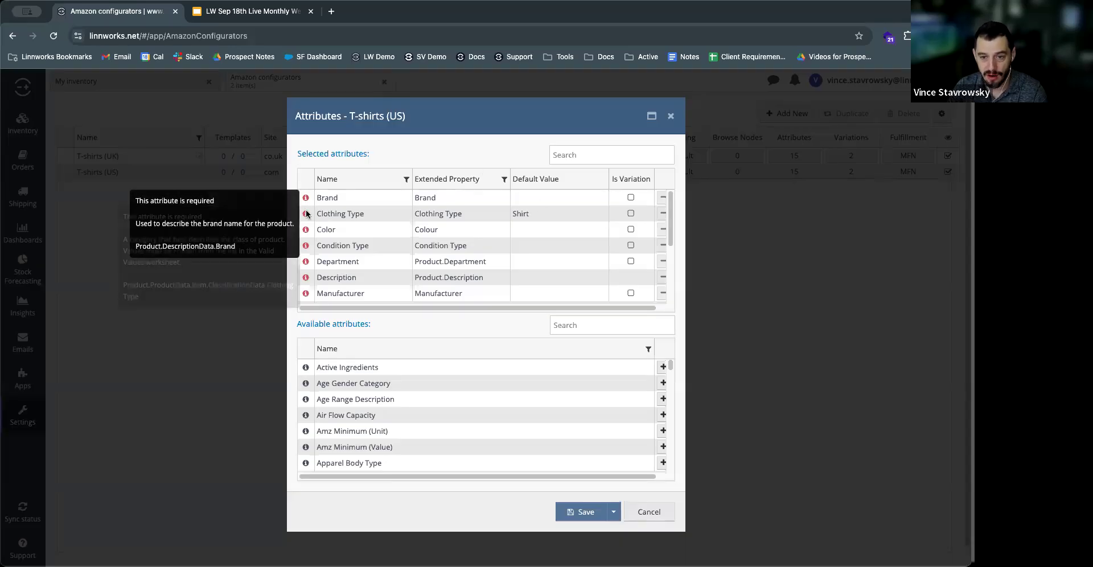
{"action": "mouse_move", "coordinate": [307, 246]}
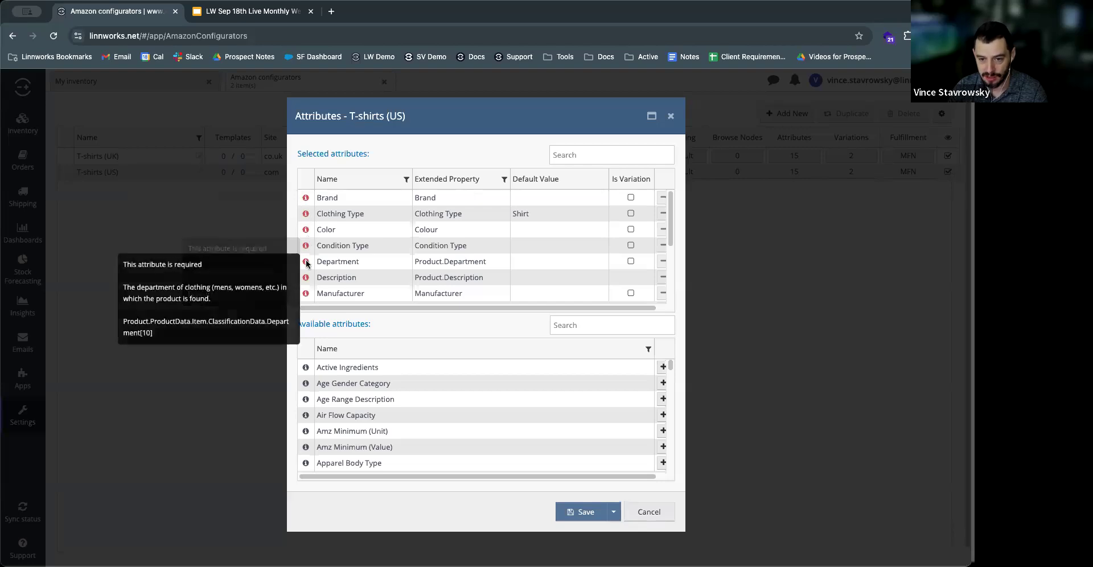
{"action": "mouse_move", "coordinate": [306, 291]}
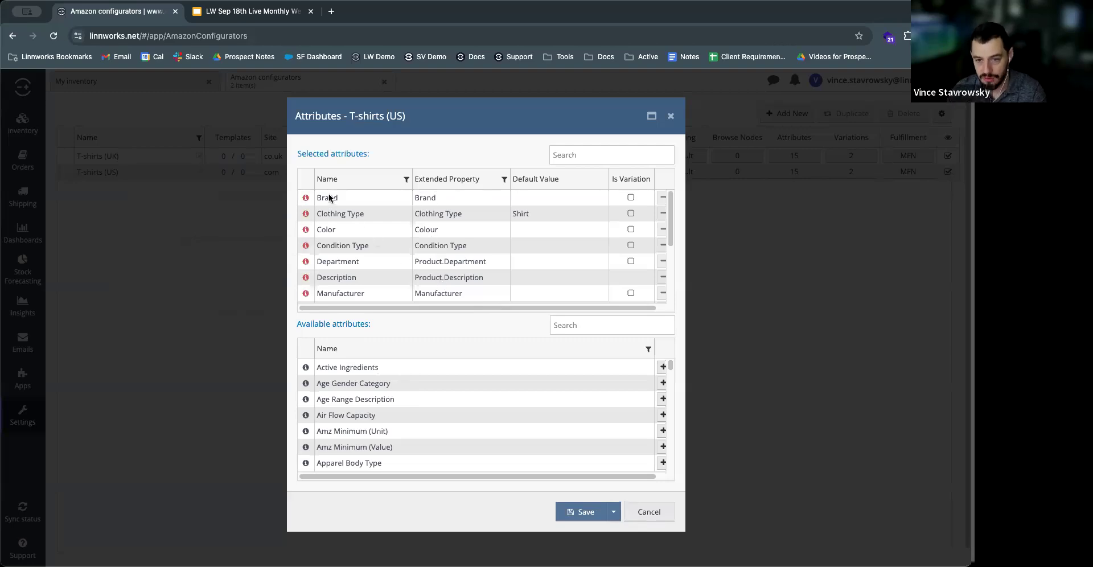
Step: Examine how the selected T-shirts (US) attributes map to extended properties, going down to the standard price and product ID
{"action": "scroll", "coordinate": [339, 248], "scroll_direction": "down", "scroll_amount": 2}
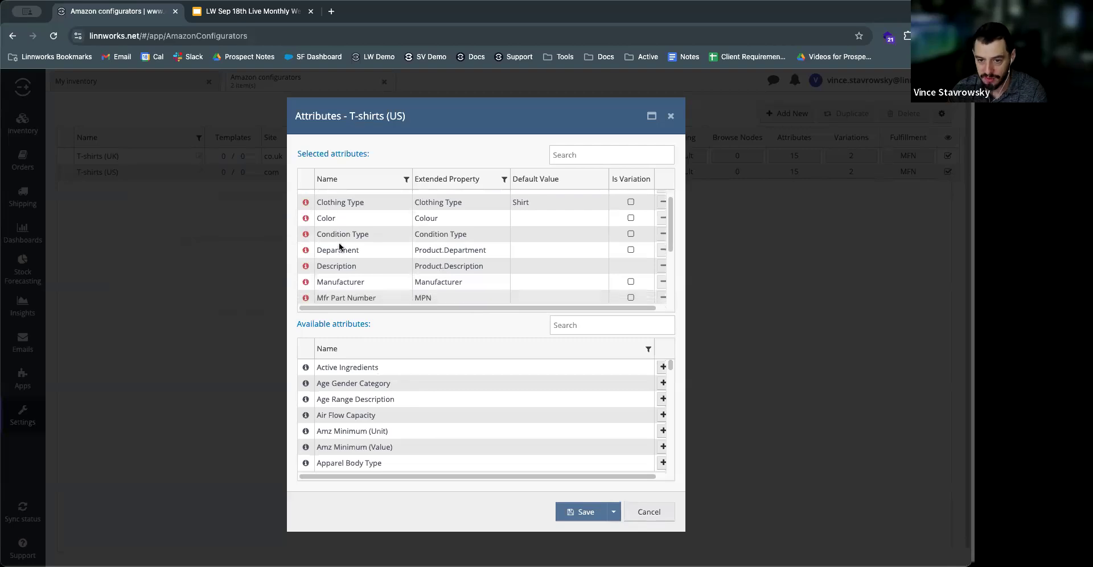
{"action": "scroll", "coordinate": [340, 249], "scroll_direction": "down", "scroll_amount": 1}
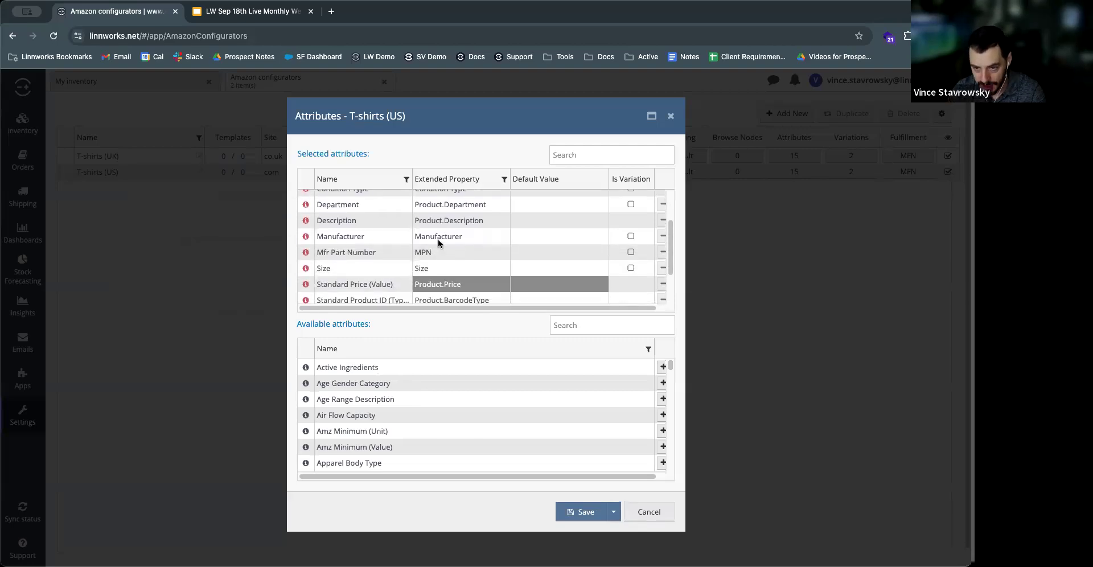
{"action": "scroll", "coordinate": [384, 234], "scroll_direction": "up", "scroll_amount": 3}
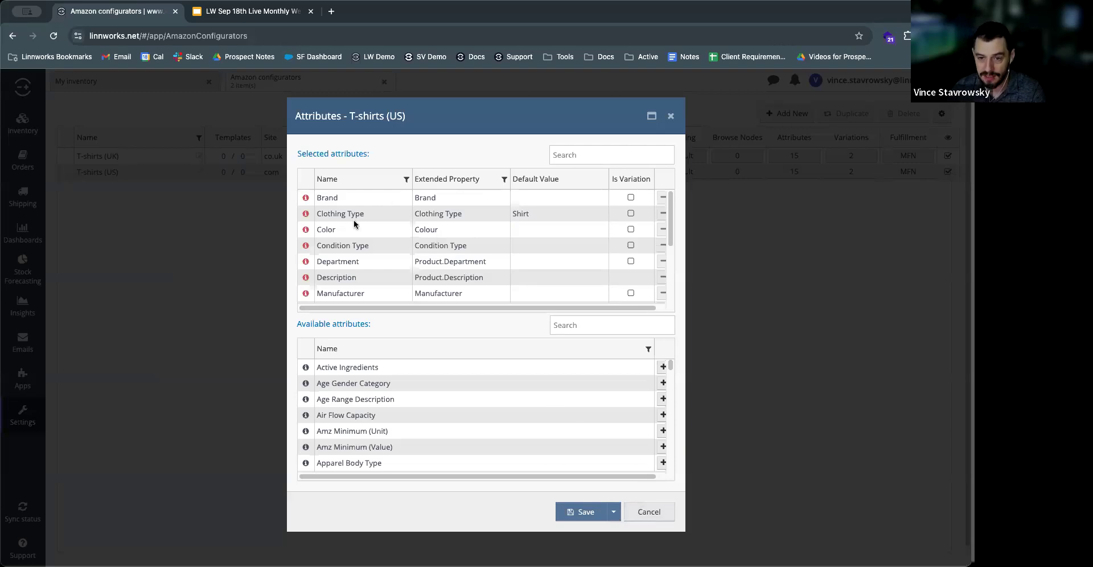
Step: Leave the configurator attributes unchanged and create Amazon listing templates for the selected inventory products with the T-shirts (US) configurator
{"action": "left_click", "coordinate": [659, 519]}
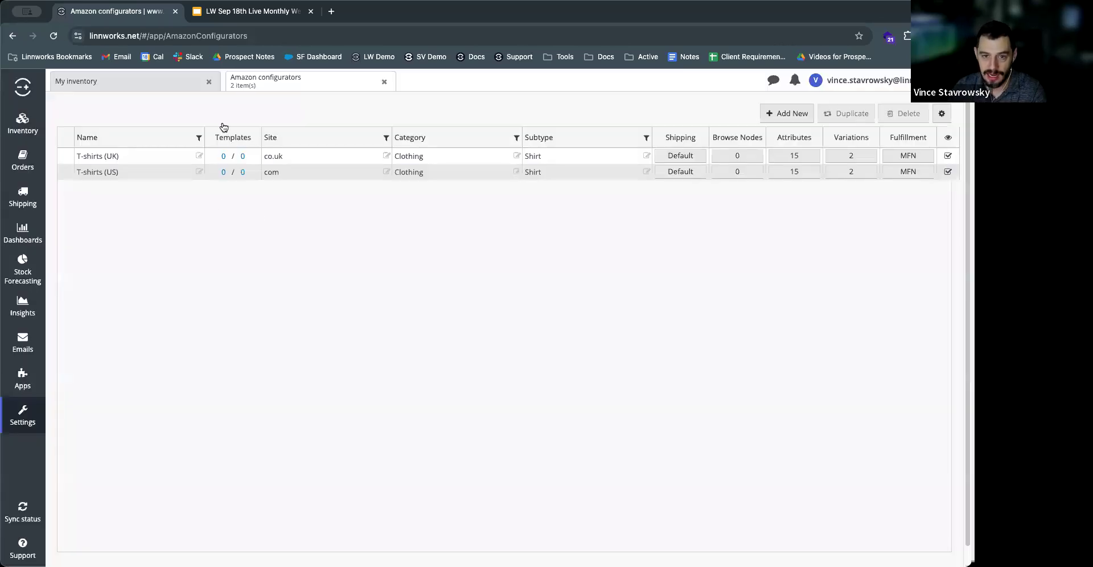
{"action": "left_click", "coordinate": [124, 86]}
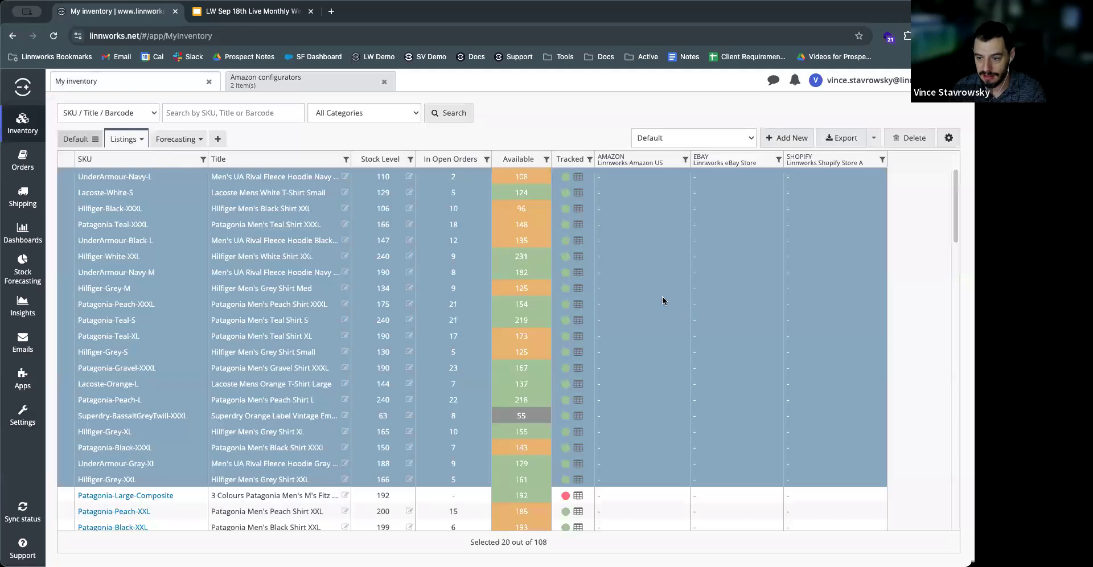
{"action": "right_click", "coordinate": [633, 291]}
{"action": "mouse_move", "coordinate": [657, 340]}
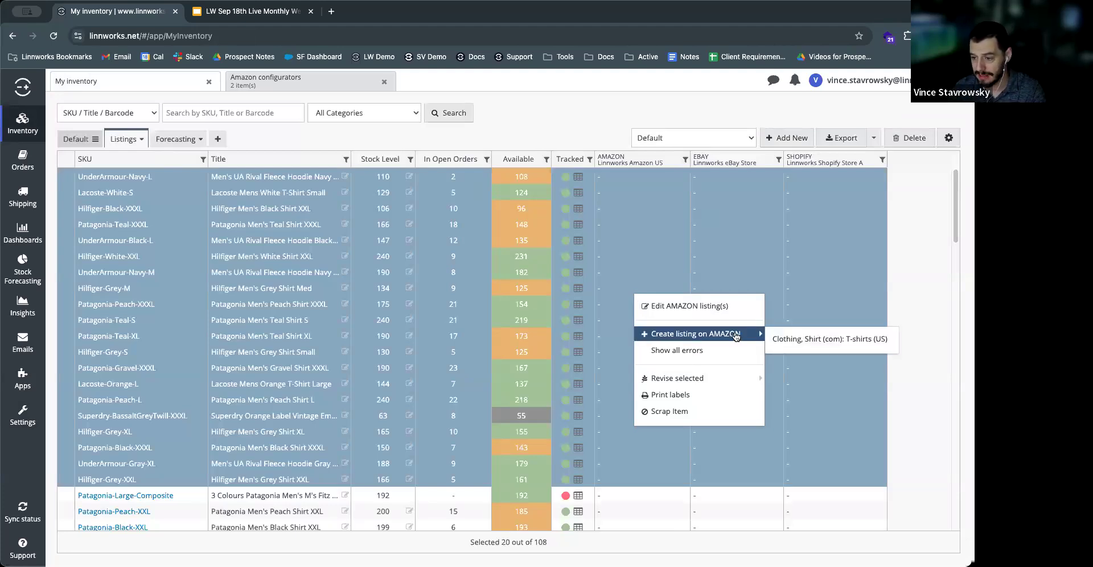
{"action": "left_click", "coordinate": [814, 339]}
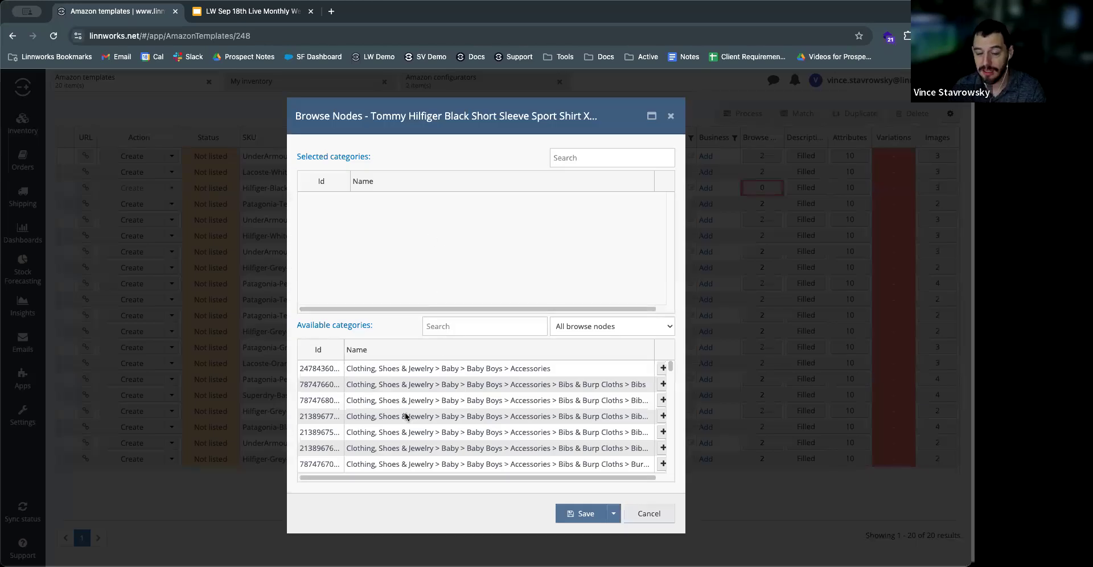
Step: Look through the available browse node categories for the Hilfiger-Black-XXXL template, then leave without adding one
{"action": "scroll", "coordinate": [410, 401], "scroll_direction": "down", "scroll_amount": 10}
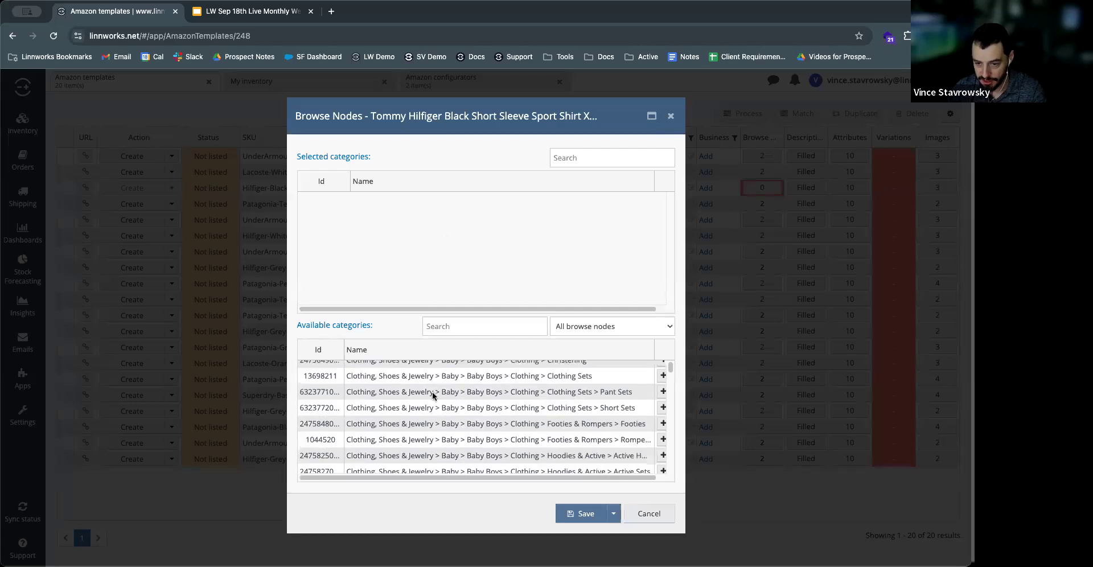
{"action": "scroll", "coordinate": [433, 396], "scroll_direction": "down", "scroll_amount": 5}
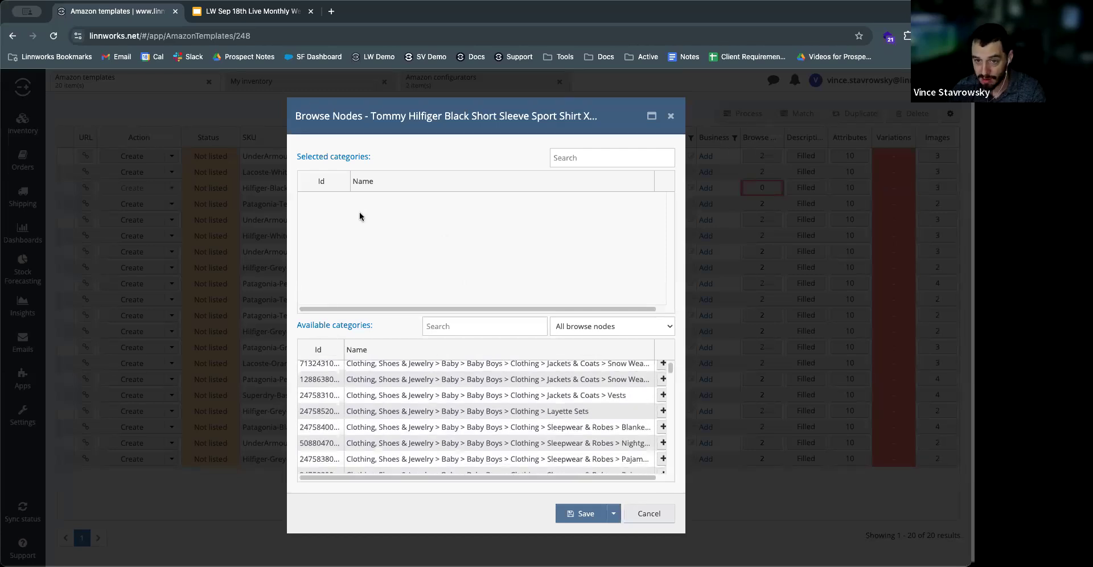
{"action": "left_click", "coordinate": [646, 515]}
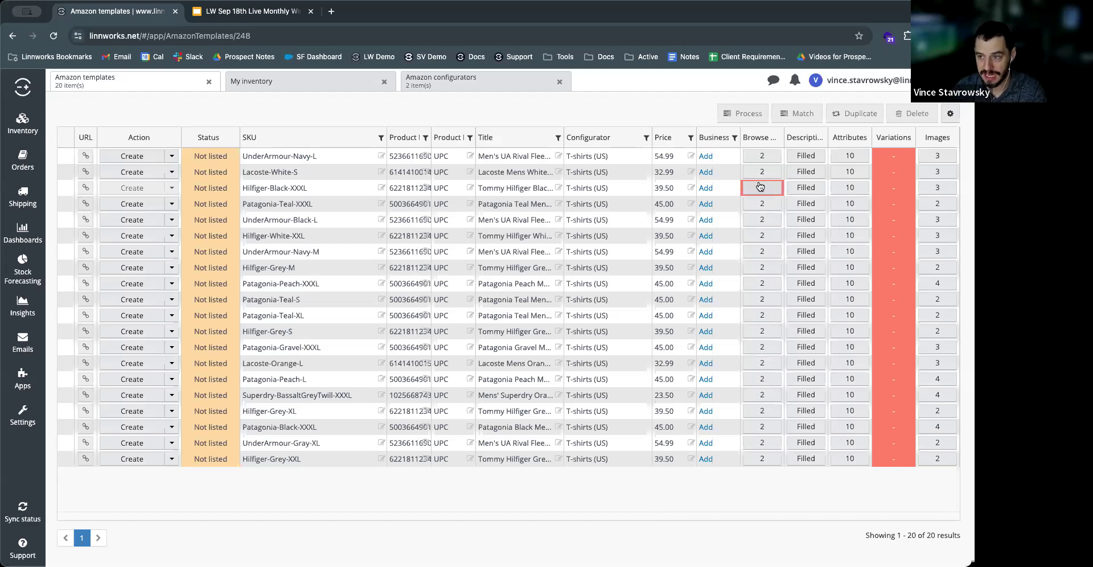
{"action": "left_click", "coordinate": [606, 188]}
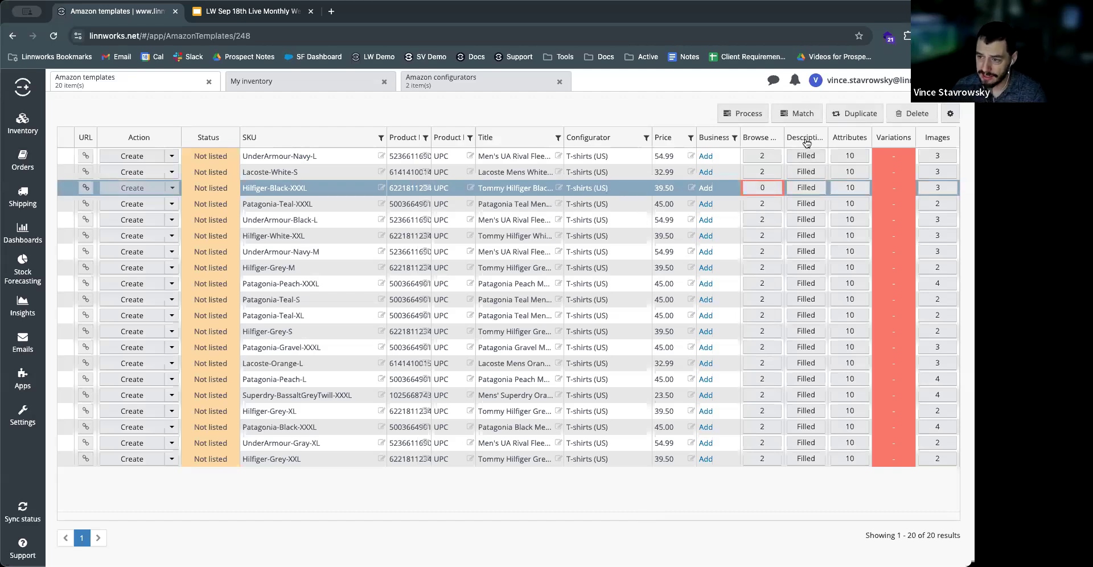
Step: View the UnderArmour-Black-L template's description as HTML source and in the visual editor, then close it
{"action": "left_click", "coordinate": [808, 223]}
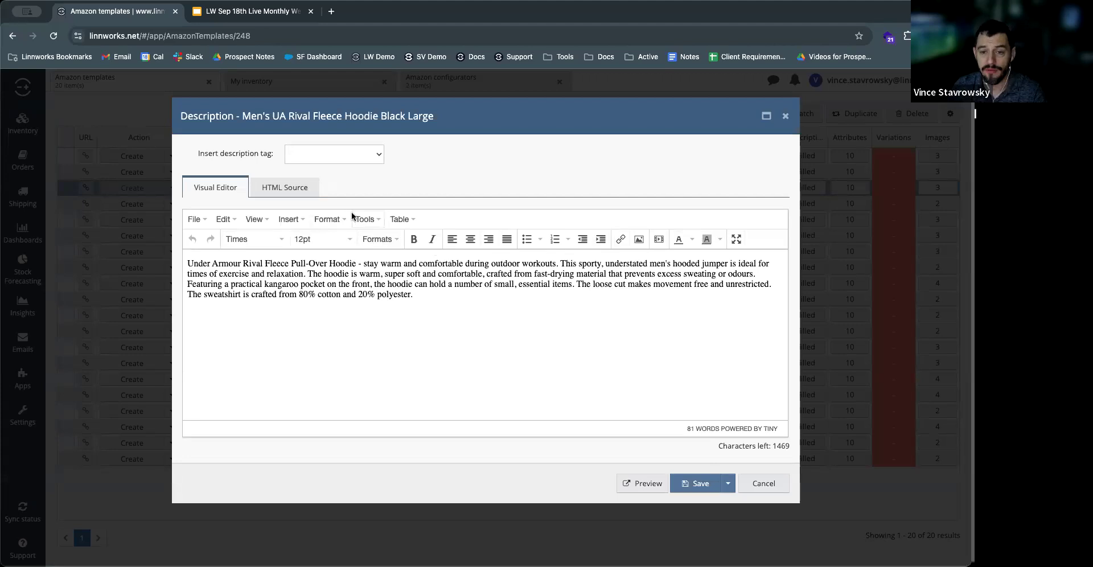
{"action": "left_click", "coordinate": [291, 188]}
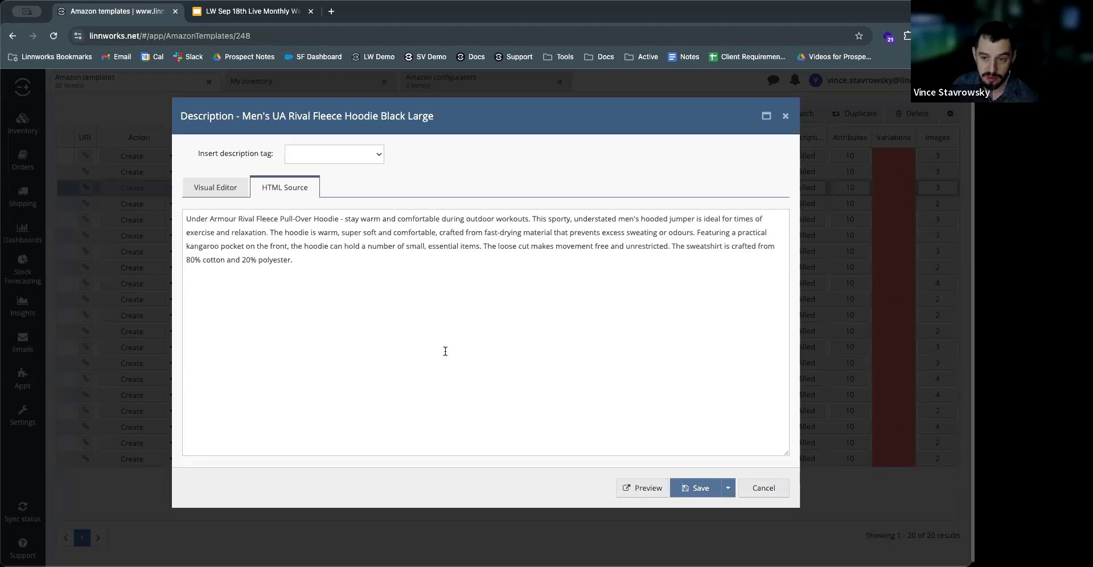
{"action": "left_click", "coordinate": [220, 188]}
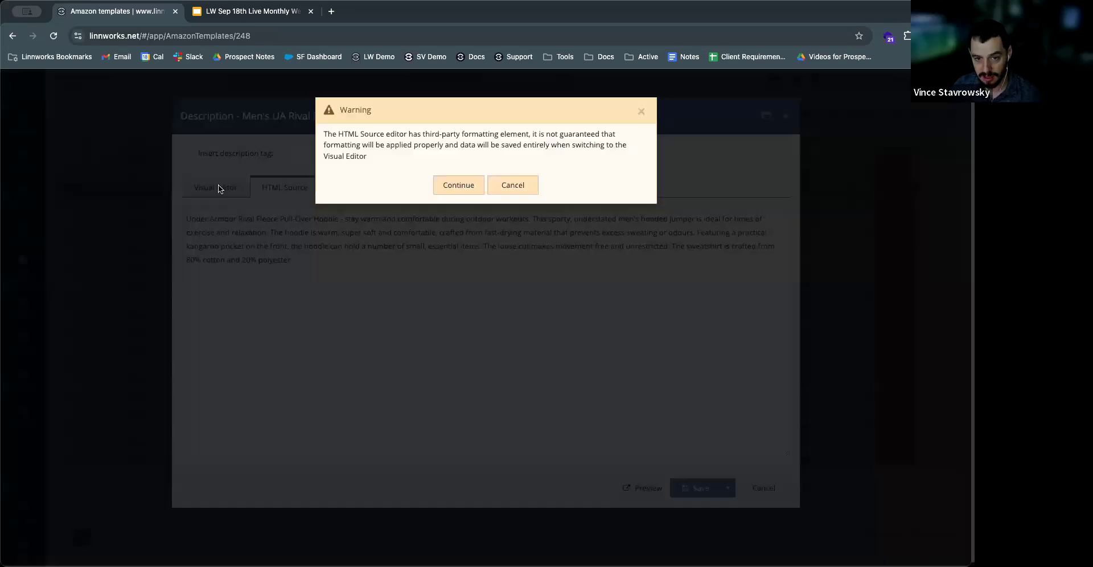
{"action": "left_click", "coordinate": [473, 186]}
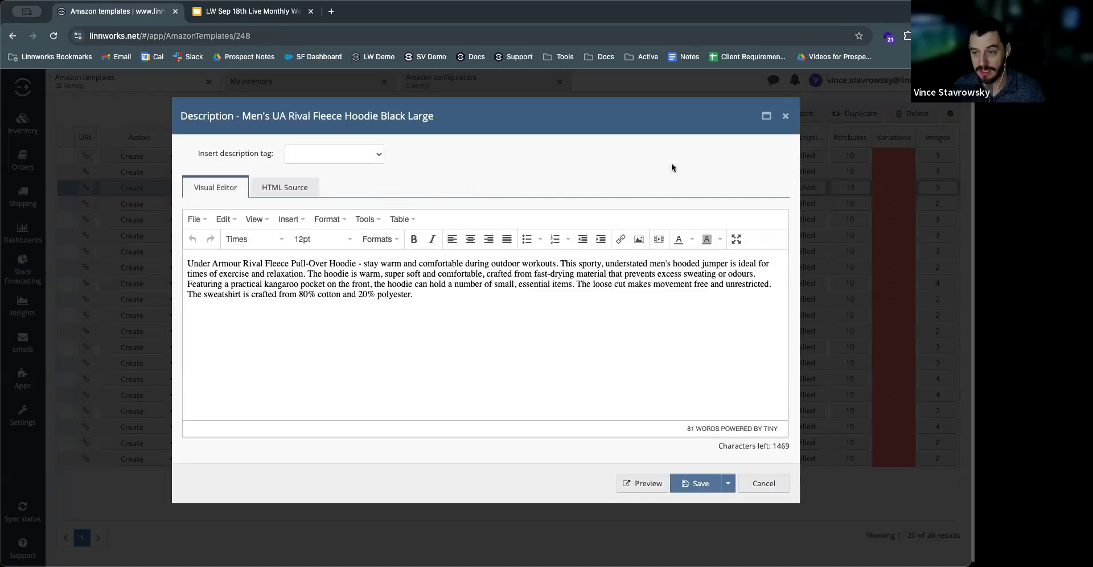
{"action": "left_click", "coordinate": [785, 116]}
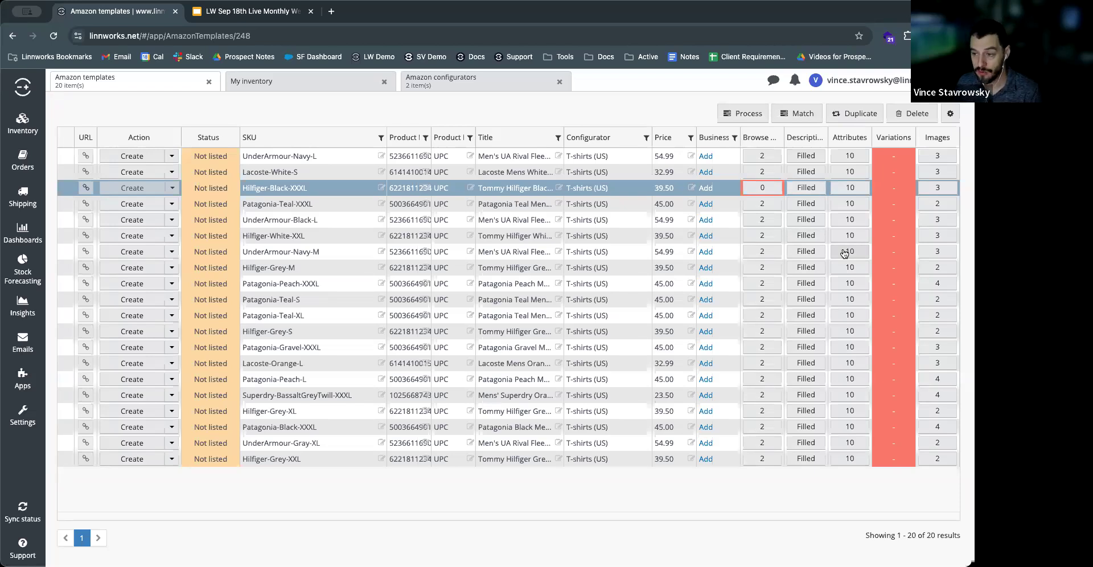
Step: Review the attribute values of the UnderArmour-Black-L template from Brand to Department Name, including the explanation for Department
{"action": "left_click", "coordinate": [847, 219]}
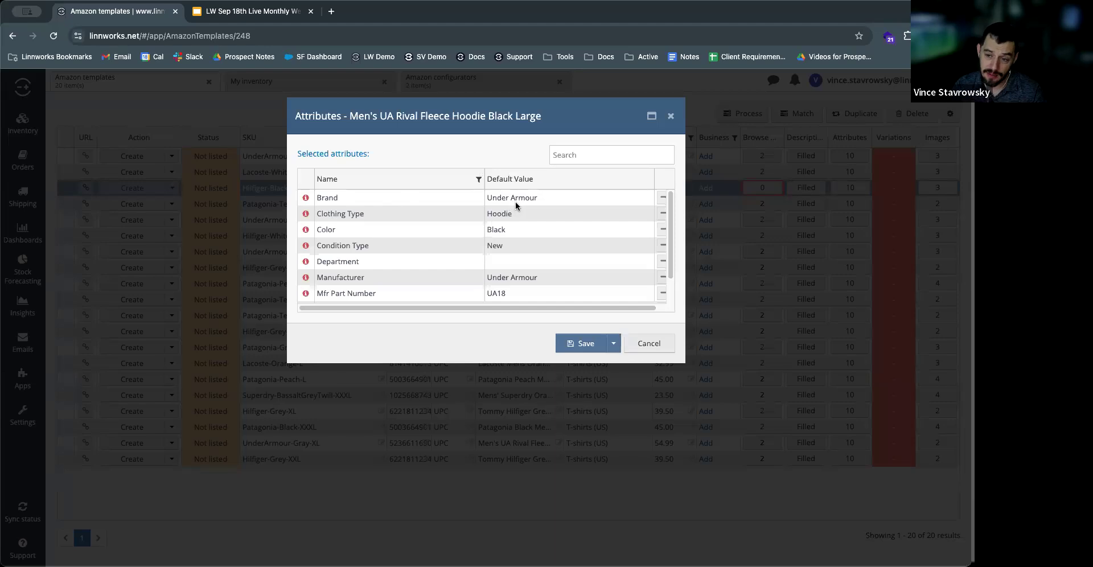
{"action": "scroll", "coordinate": [503, 258], "scroll_direction": "down", "scroll_amount": 1}
{"action": "scroll", "coordinate": [503, 259], "scroll_direction": "down", "scroll_amount": 2}
{"action": "scroll", "coordinate": [504, 270], "scroll_direction": "down", "scroll_amount": 1}
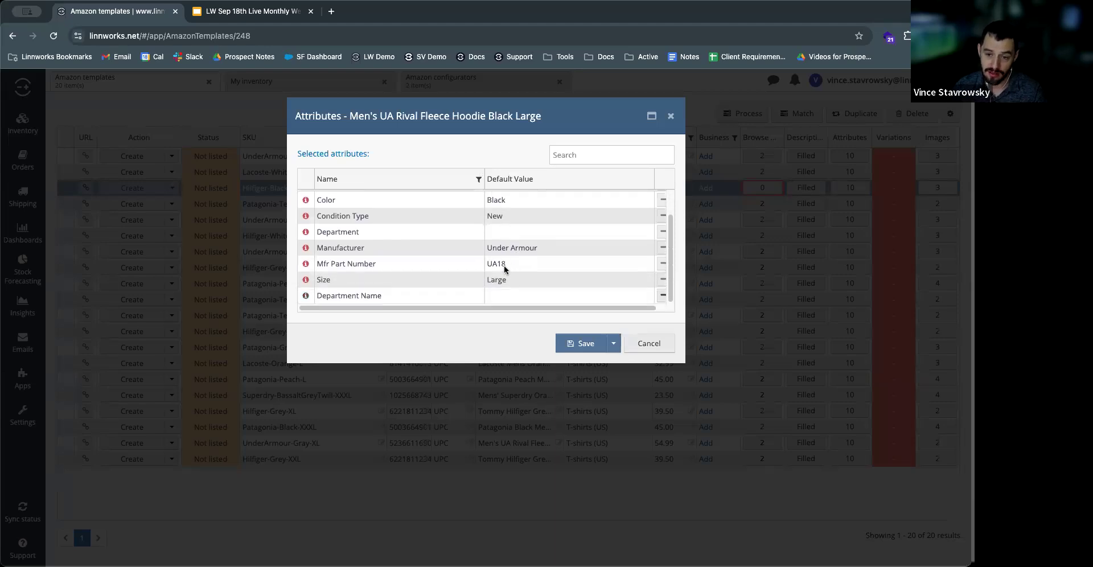
{"action": "scroll", "coordinate": [348, 200], "scroll_direction": "up", "scroll_amount": 1}
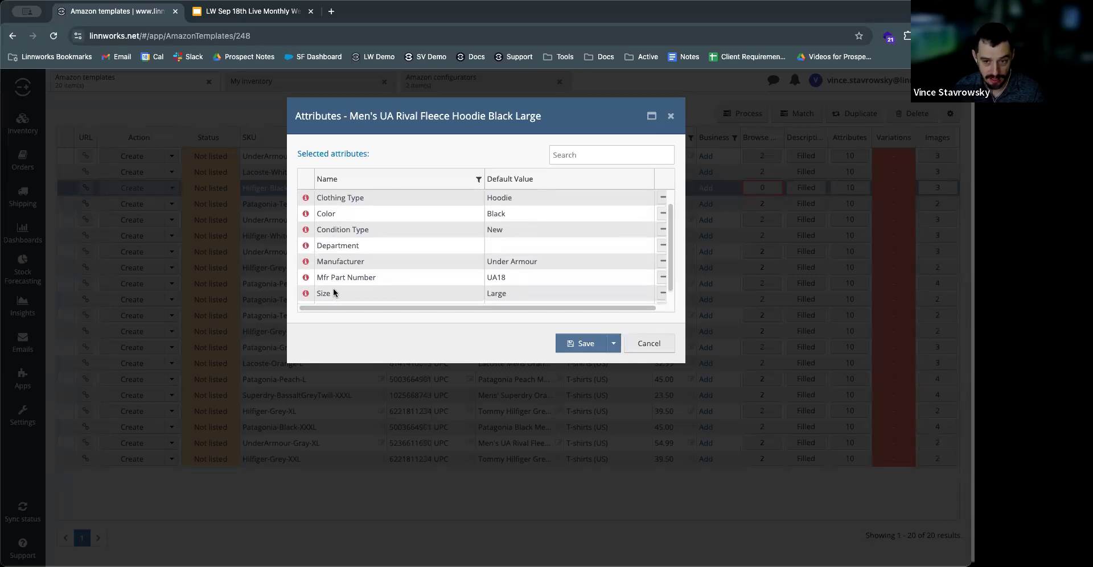
{"action": "left_click", "coordinate": [370, 247]}
{"action": "mouse_move", "coordinate": [303, 246]}
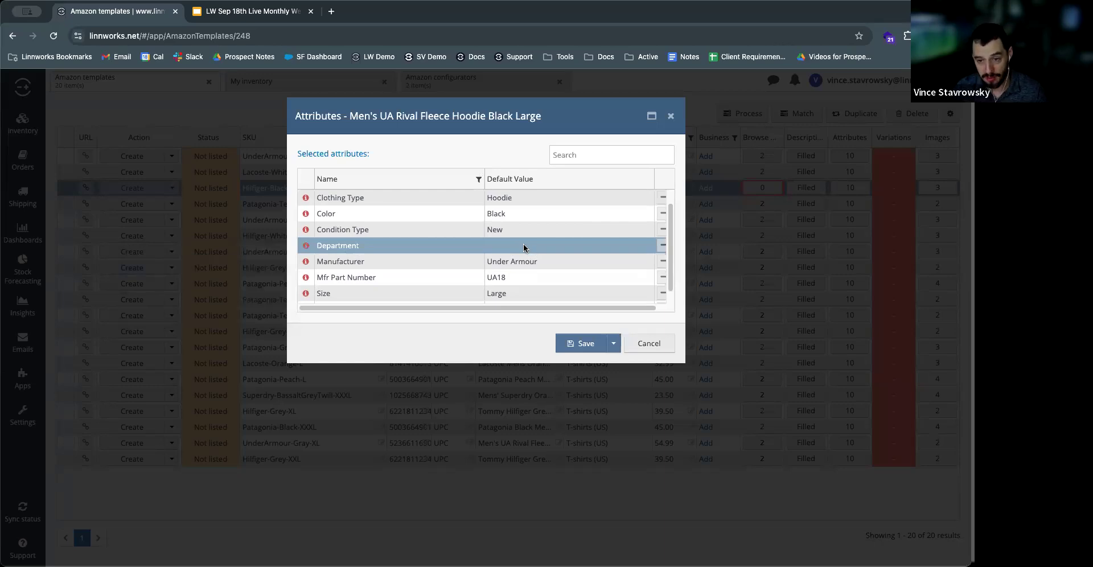
{"action": "scroll", "coordinate": [524, 244], "scroll_direction": "down", "scroll_amount": 1}
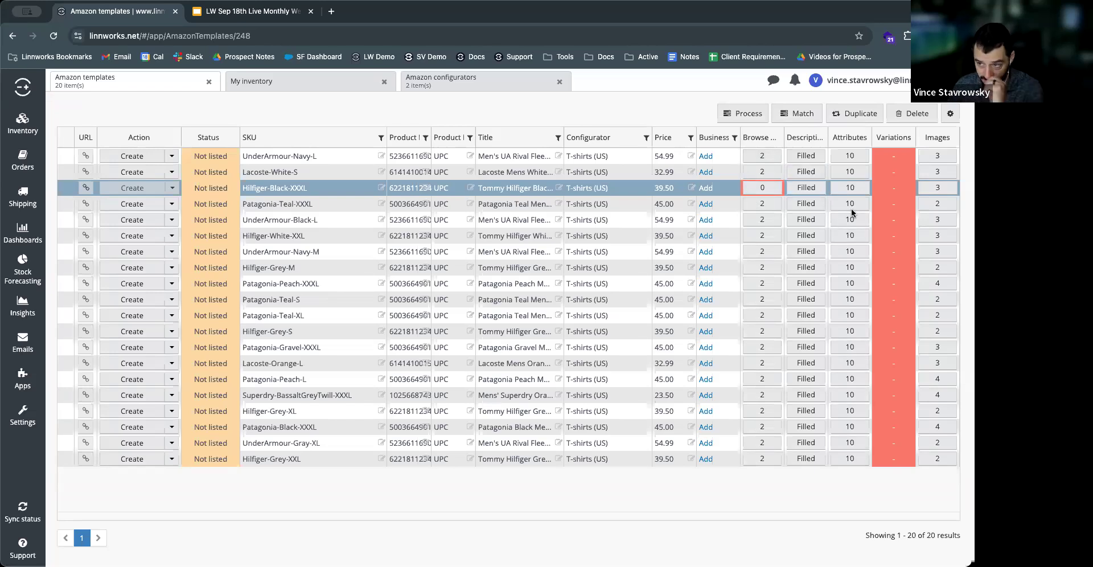
Step: Select the Amazon templates from UnderArmour-Navy-L through Hilfiger-Grey-XXL and check the sync status
{"action": "left_click", "coordinate": [616, 156]}
{"action": "left_click", "coordinate": [619, 463], "text": "shift"}
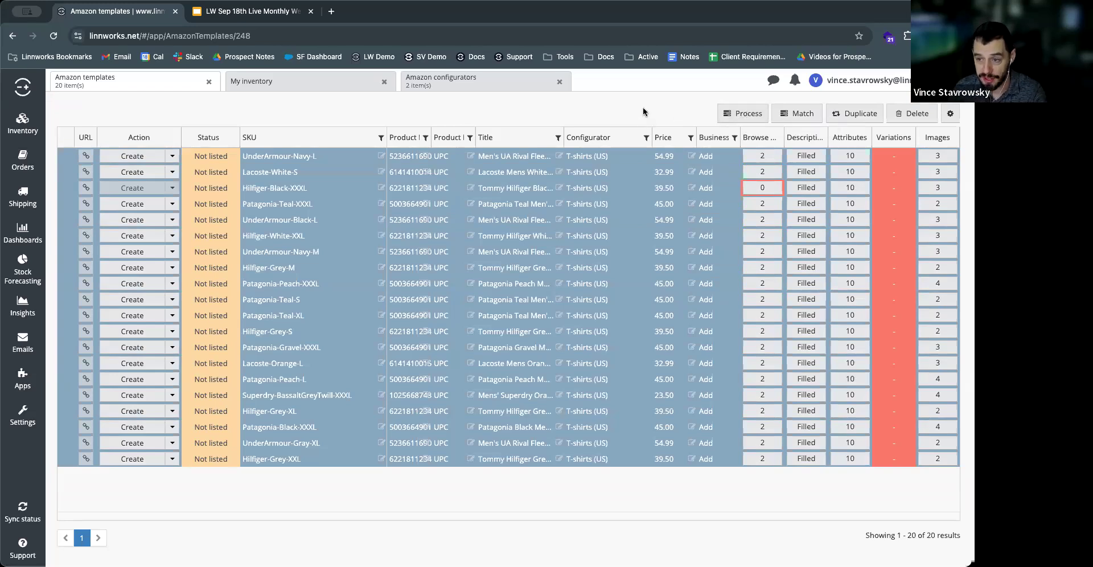
{"action": "left_click", "coordinate": [23, 511]}
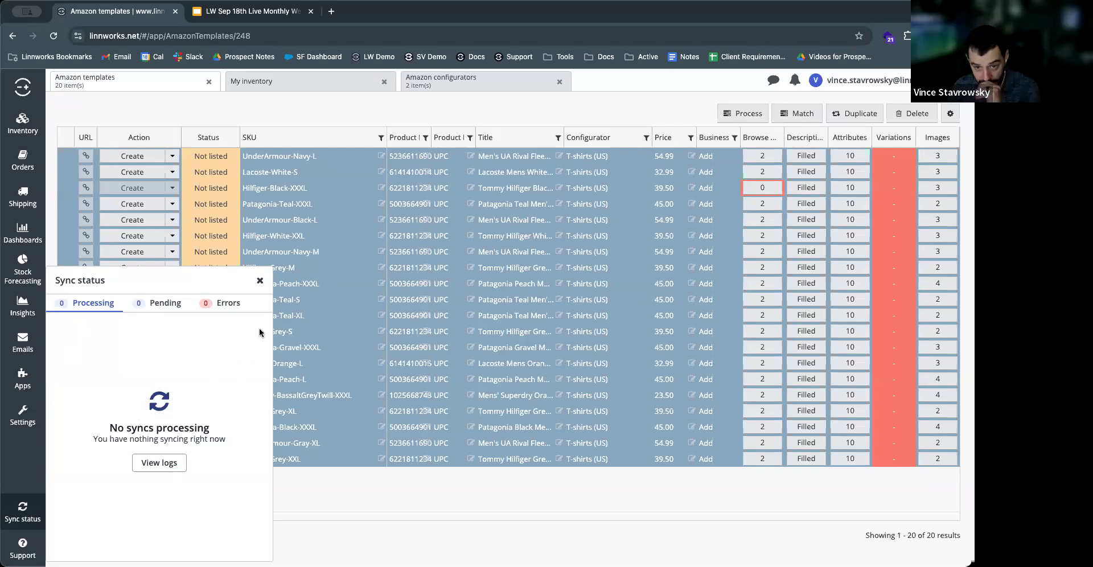
{"action": "left_click", "coordinate": [259, 280]}
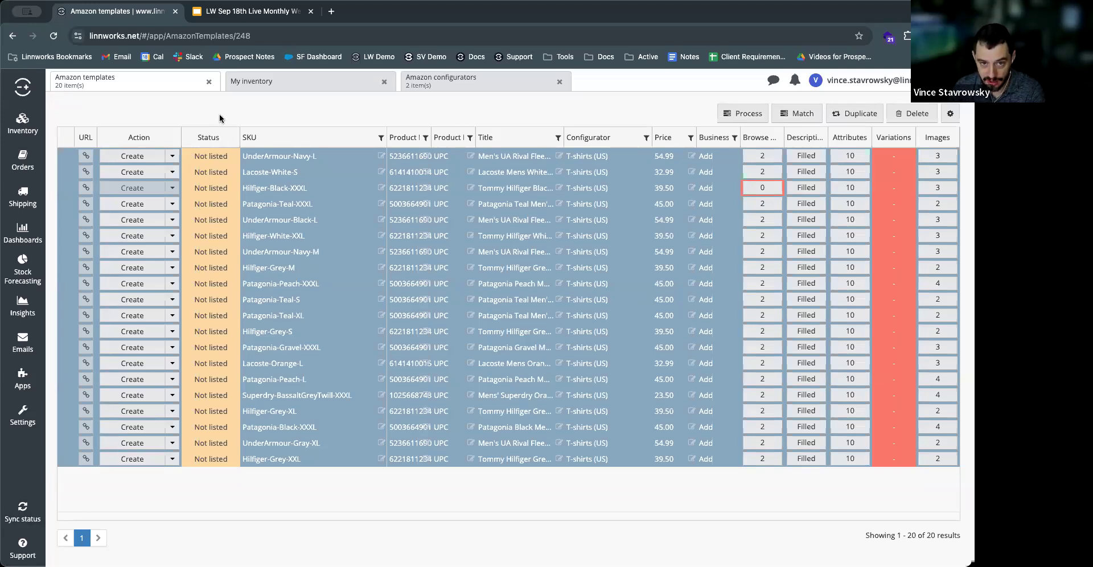
Step: Close the Amazon templates and check the Amazon listing column for several Hilfiger and Patagonia products in the inventory
{"action": "left_click", "coordinate": [209, 81]}
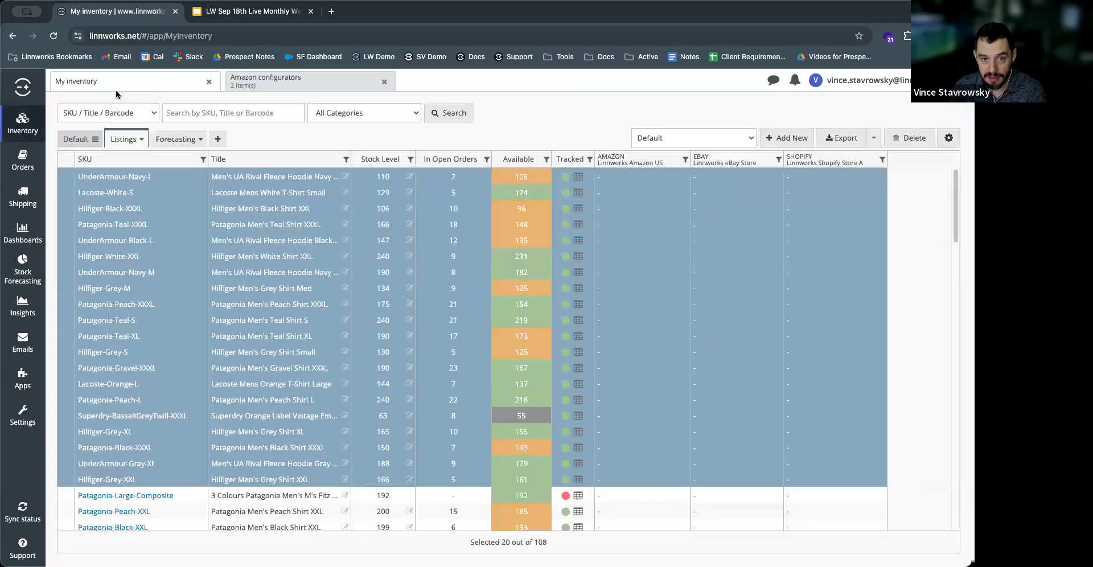
{"action": "left_click", "coordinate": [616, 206]}
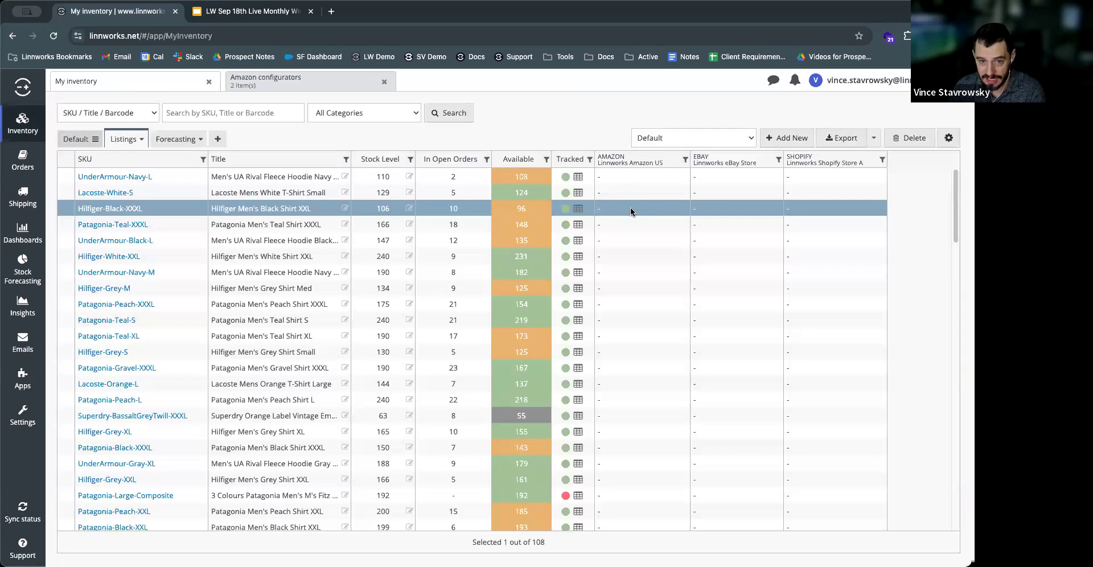
{"action": "left_click", "coordinate": [624, 239]}
{"action": "left_click", "coordinate": [626, 288]}
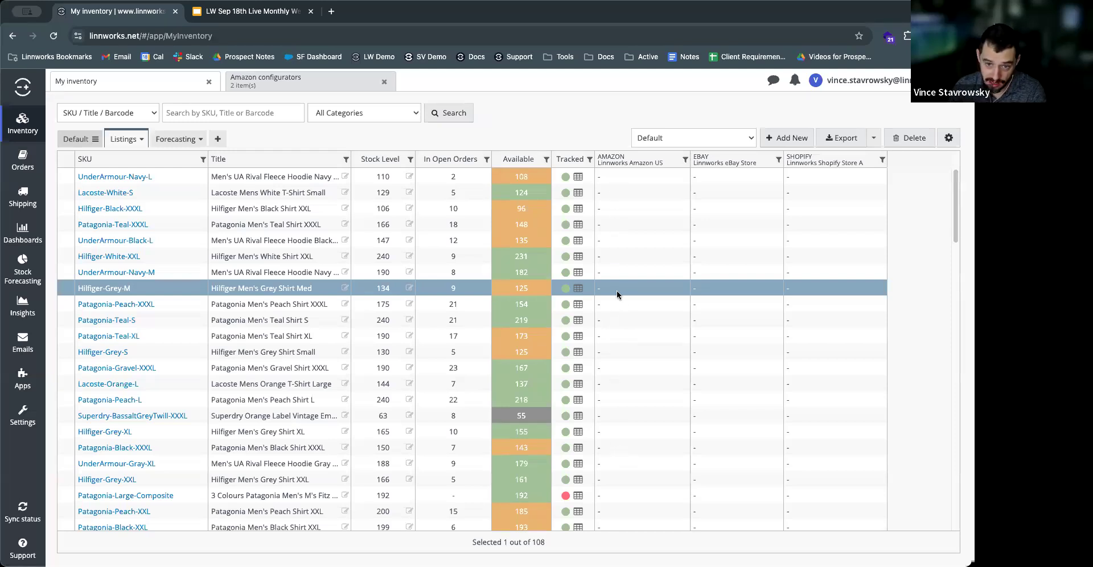
{"action": "left_click", "coordinate": [617, 225]}
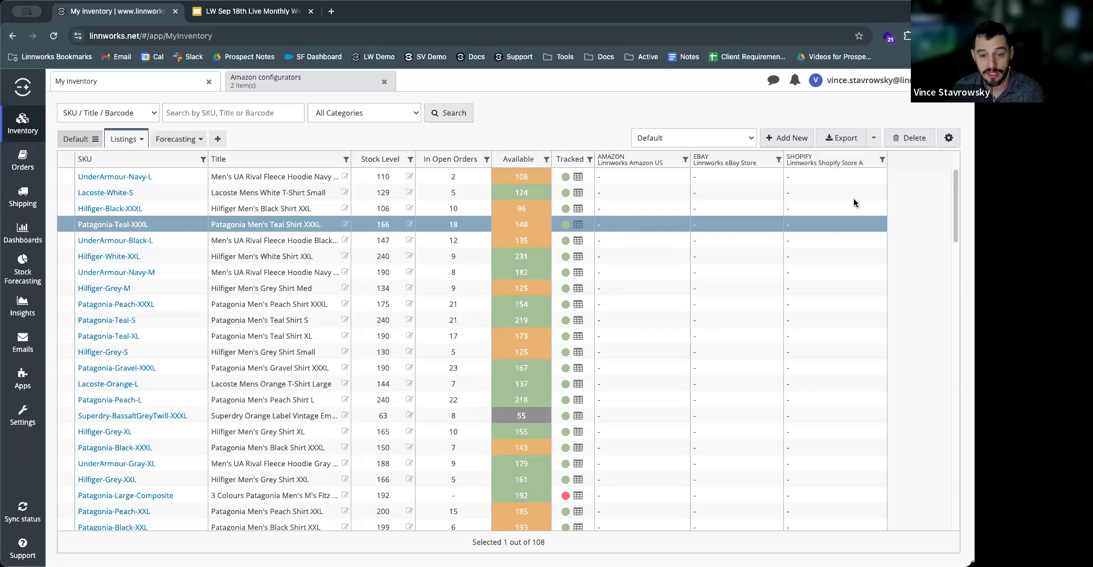
Step: Select the products from UnderArmour-Navy-L through UnderArmour-Gray-XL and view the listing actions offered for Amazon, eBay and Shopify
{"action": "left_click", "coordinate": [626, 178]}
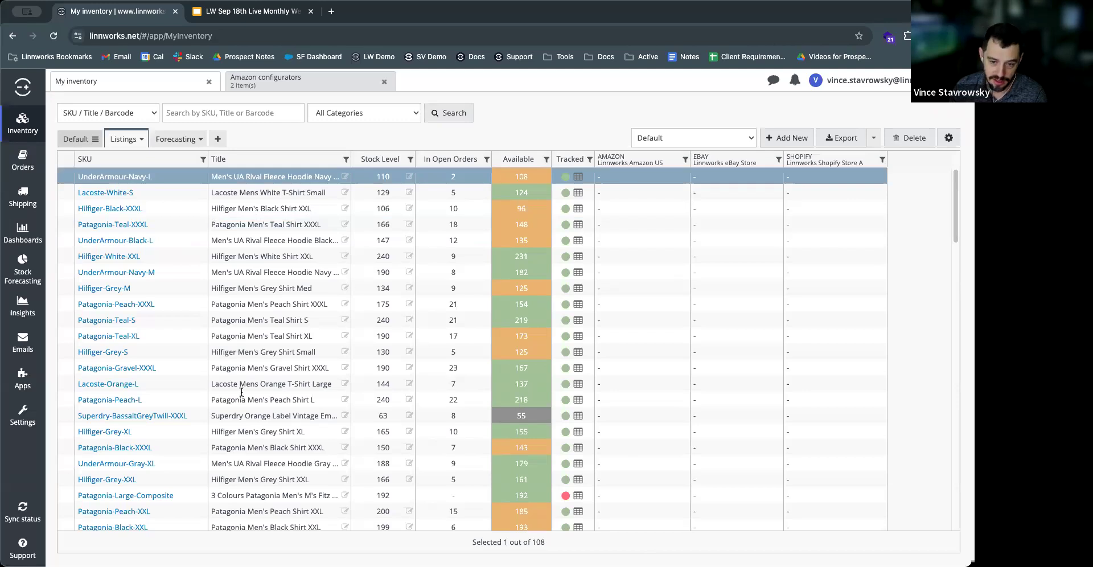
{"action": "left_click", "coordinate": [243, 464], "text": "shift"}
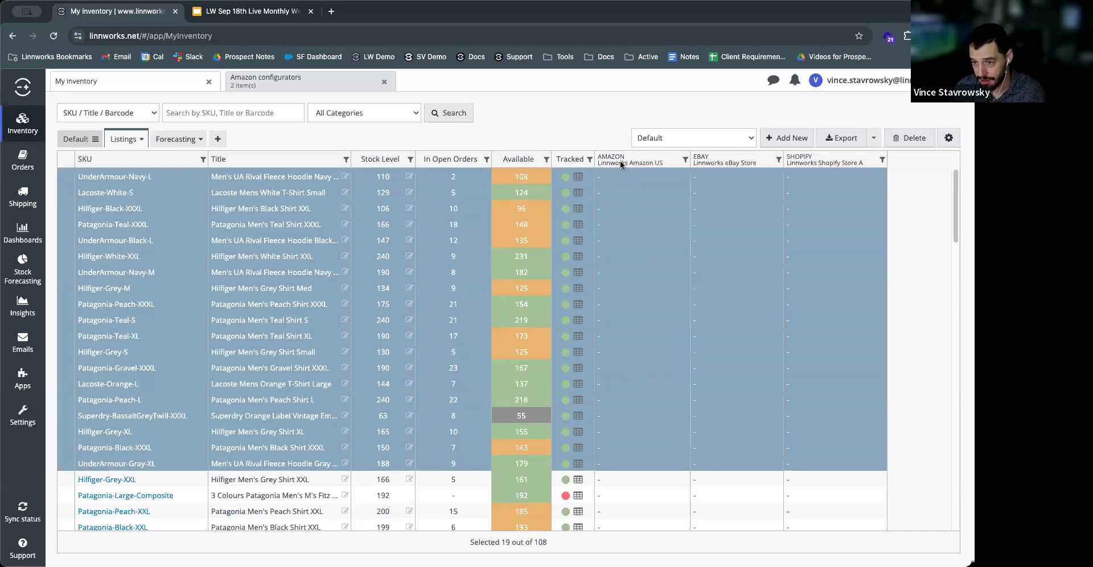
{"action": "right_click", "coordinate": [623, 229]}
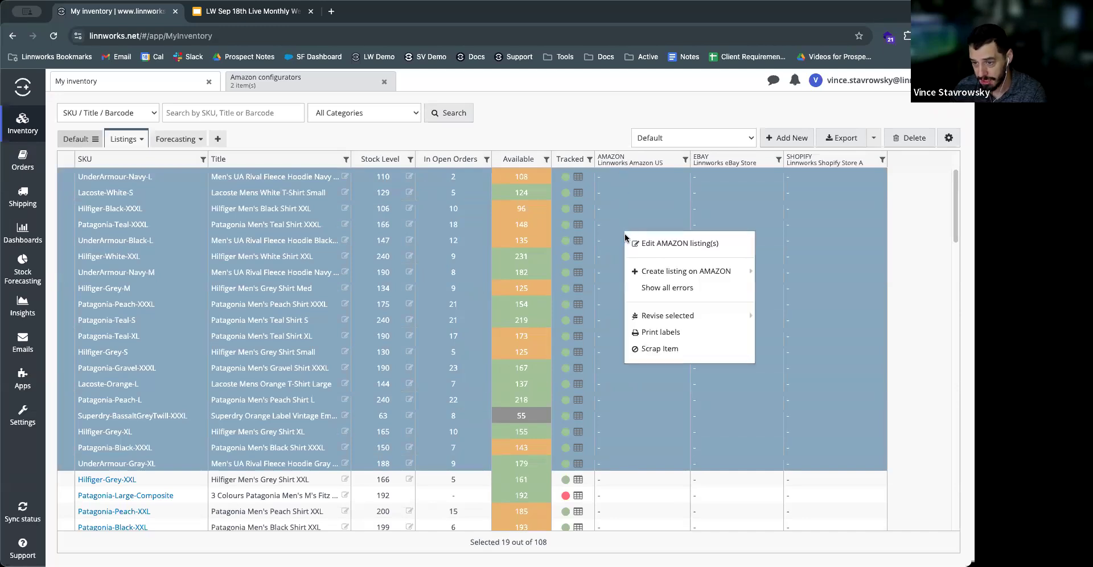
{"action": "left_click", "coordinate": [664, 244]}
{"action": "right_click", "coordinate": [742, 216]}
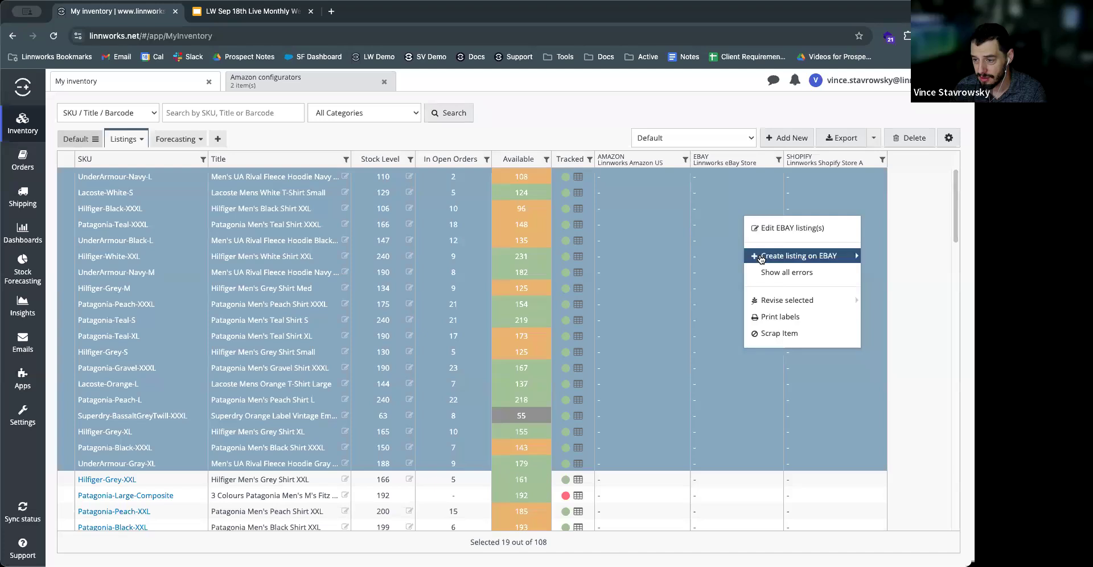
{"action": "left_click", "coordinate": [804, 192]}
{"action": "right_click", "coordinate": [804, 191]}
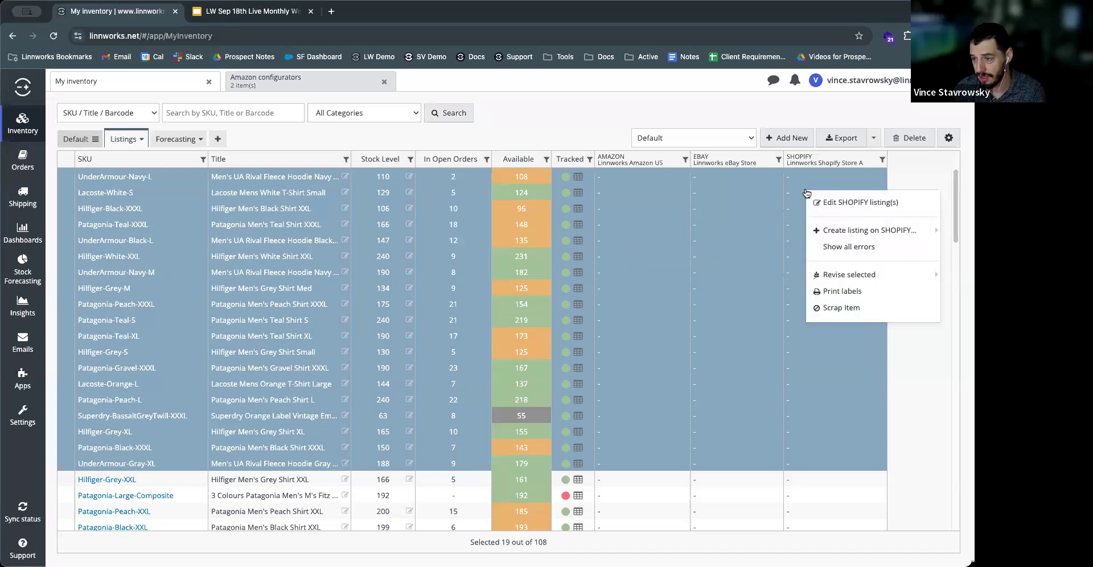
{"action": "mouse_move", "coordinate": [831, 231]}
{"action": "left_click", "coordinate": [576, 115]}
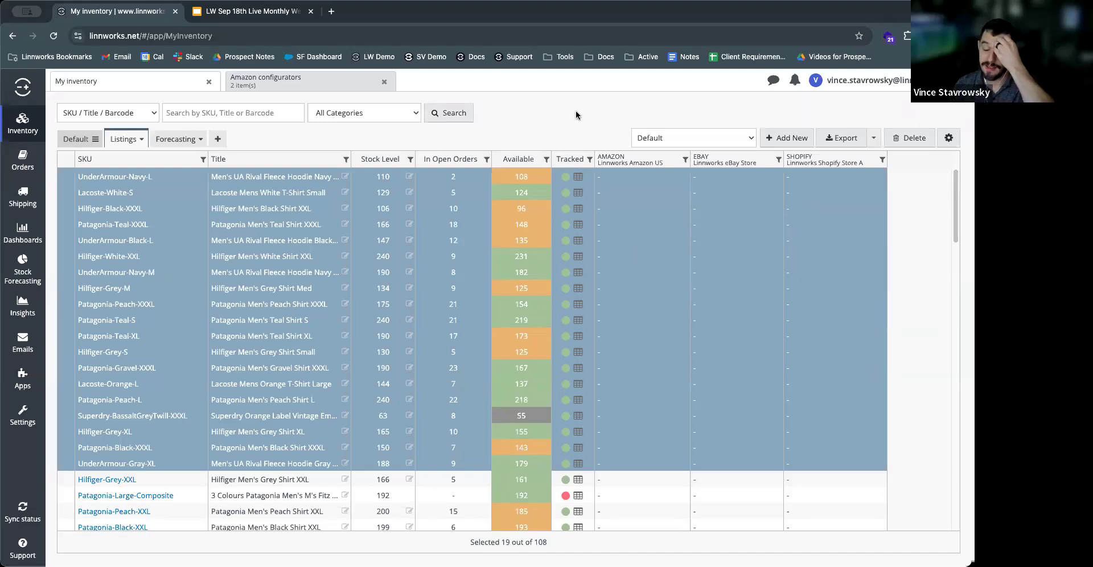
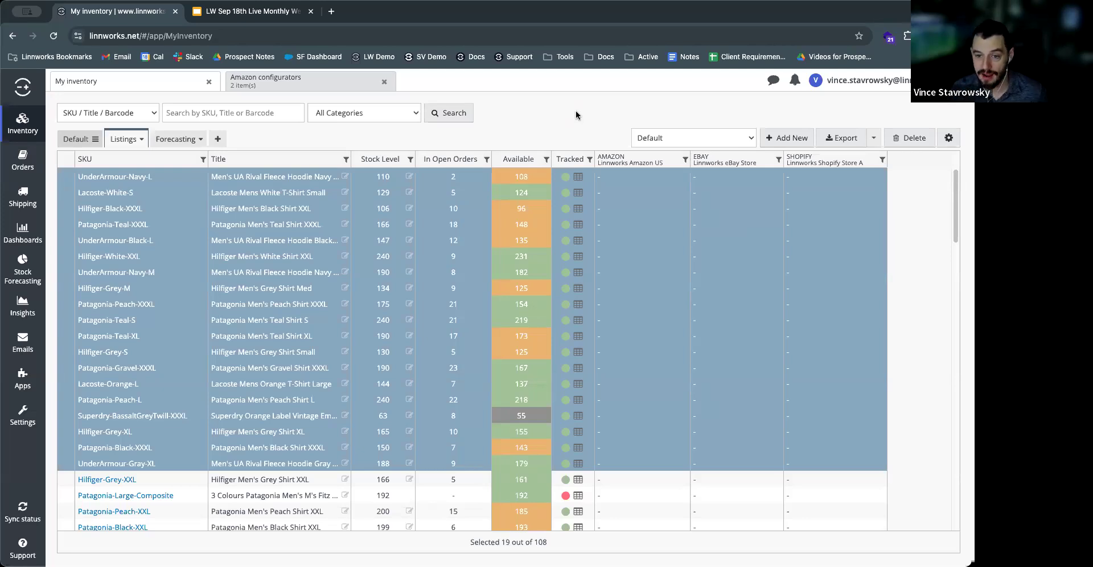
Step: Open the product details of Patagonia-Teal-XXXL and review its listing prices, titles and descriptions by channel
{"action": "left_click", "coordinate": [645, 225]}
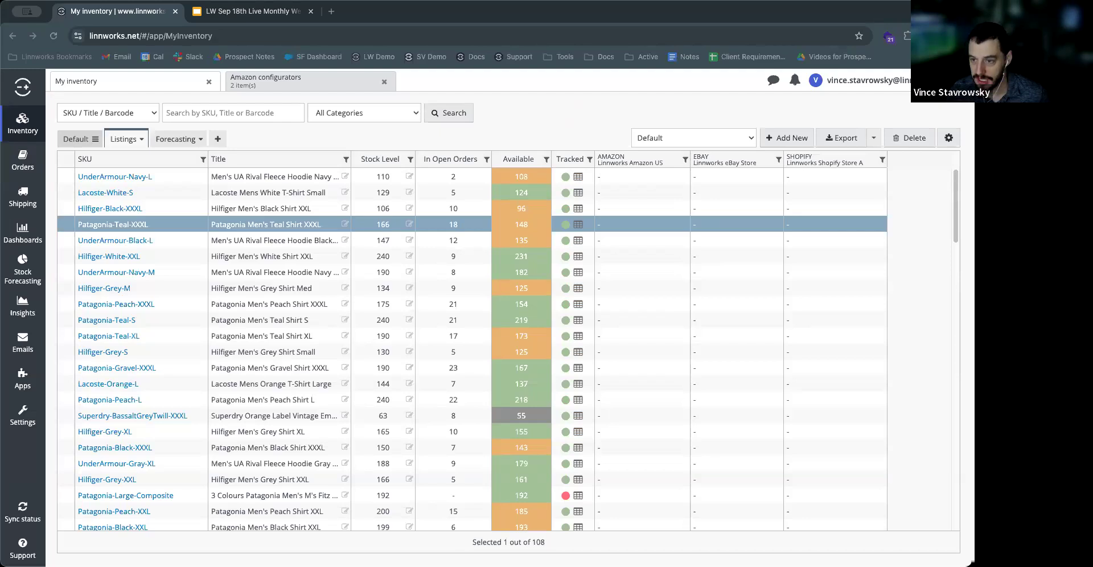
{"action": "left_click", "coordinate": [536, 112]}
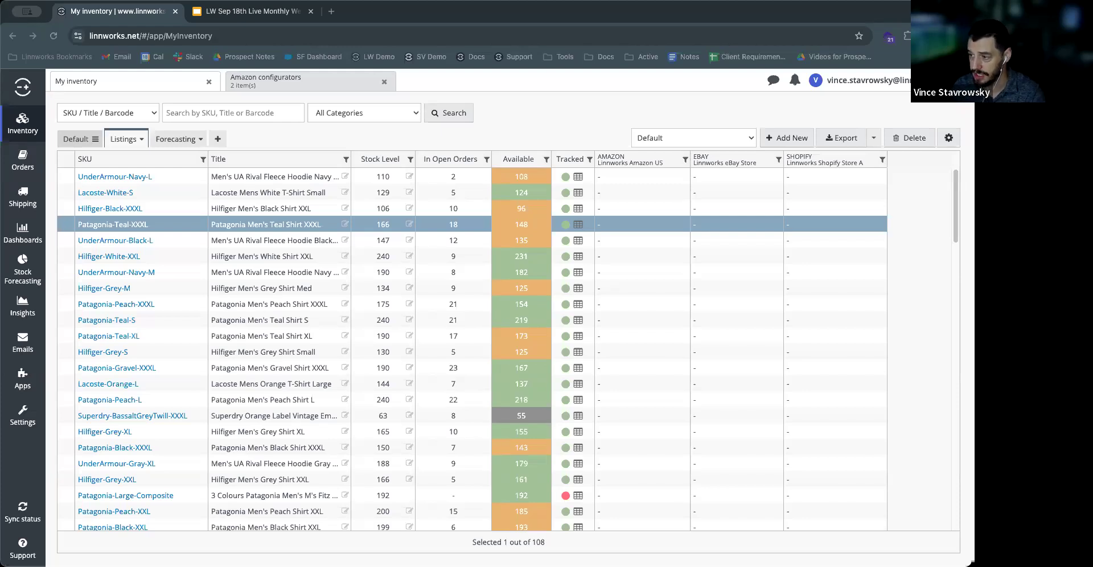
{"action": "left_click", "coordinate": [540, 125]}
{"action": "left_click", "coordinate": [131, 225]}
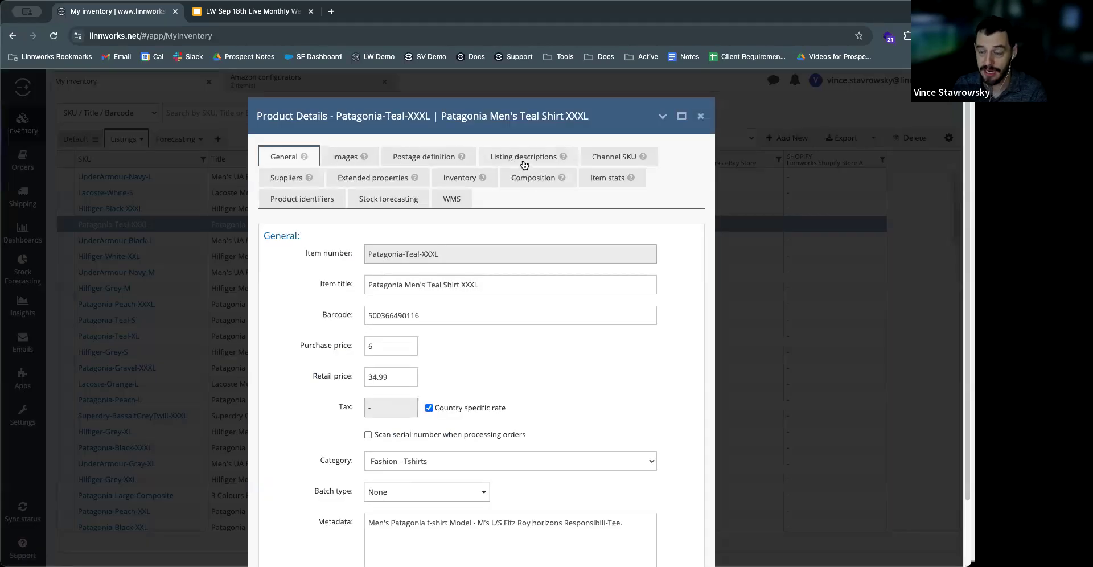
{"action": "left_click", "coordinate": [523, 162]}
{"action": "scroll", "coordinate": [563, 342], "scroll_direction": "down", "scroll_amount": 1}
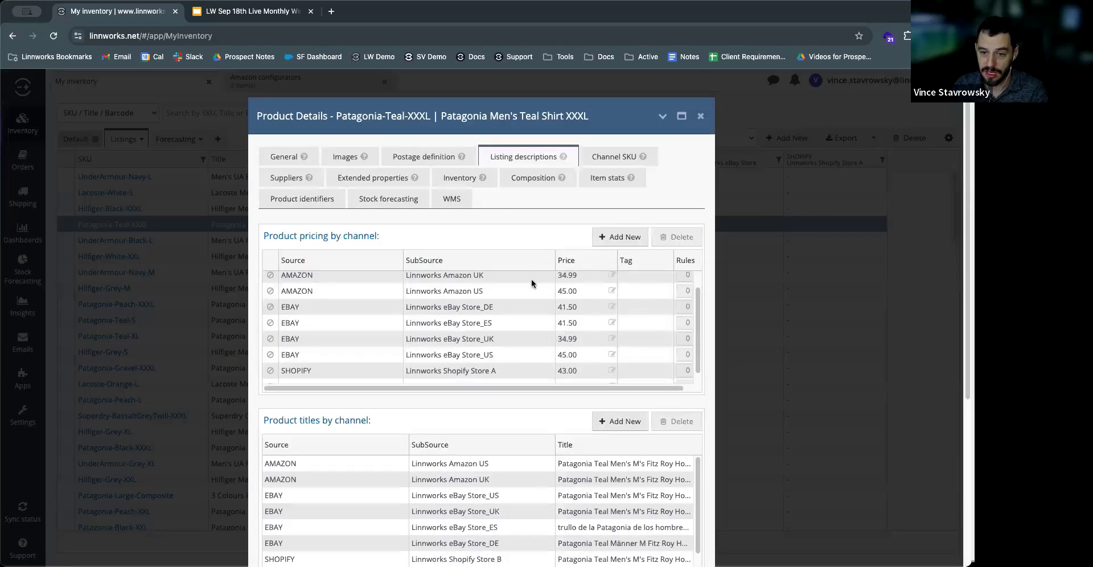
{"action": "scroll", "coordinate": [541, 234], "scroll_direction": "down", "scroll_amount": 4}
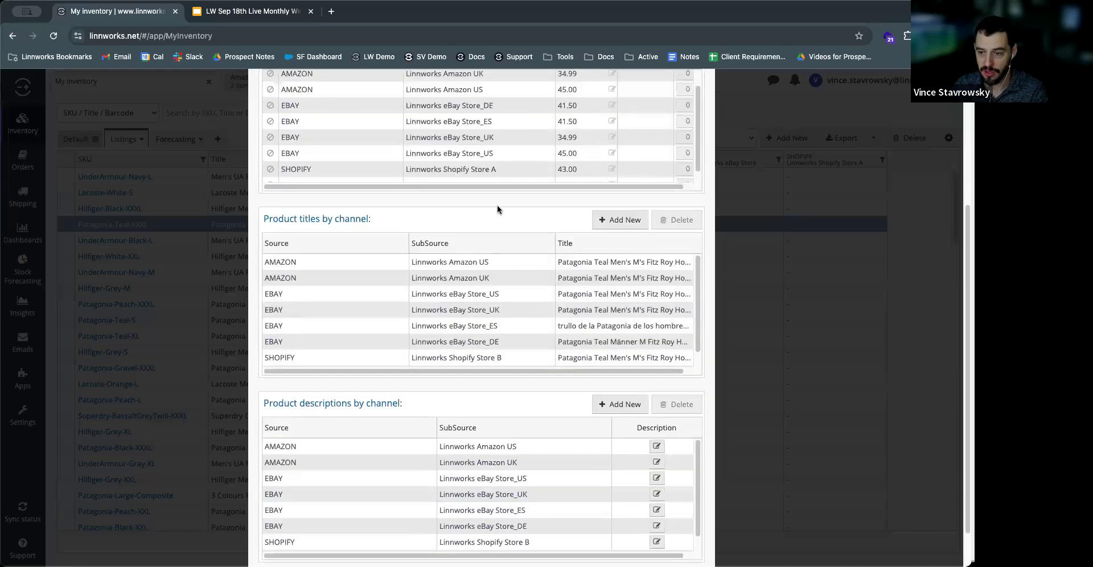
Step: View the HTML source of the channel description for Linnworks eBay Store_US and close it without saving
{"action": "left_click", "coordinate": [660, 479]}
{"action": "left_click", "coordinate": [648, 478]}
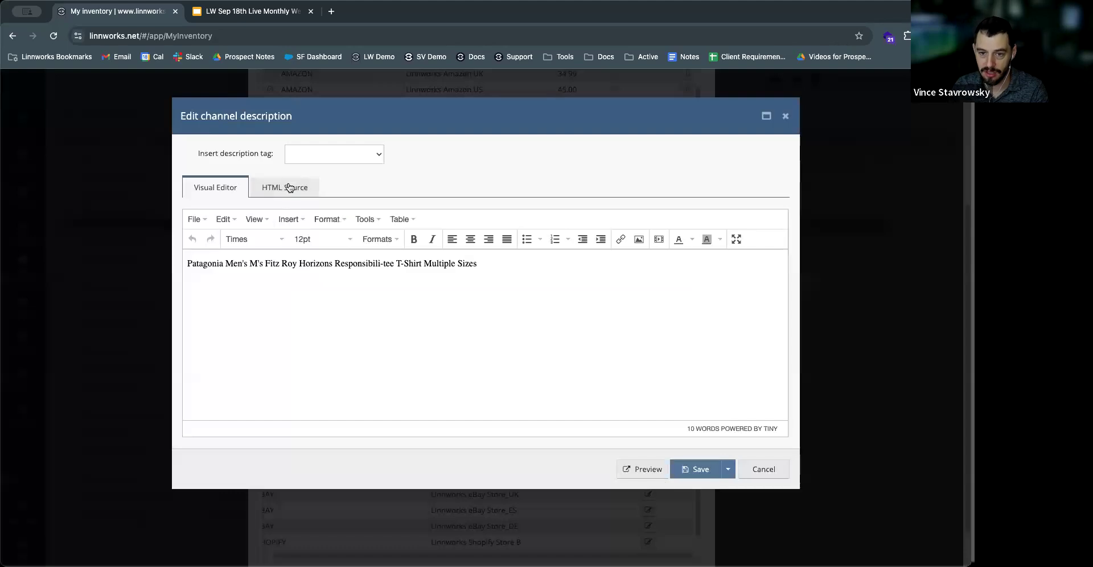
{"action": "left_click", "coordinate": [289, 188]}
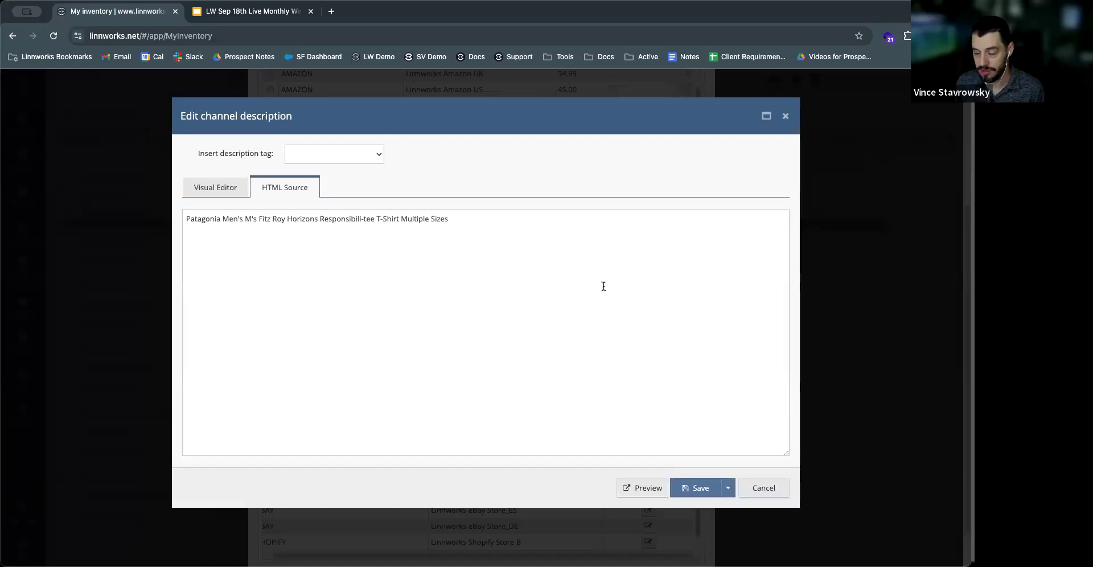
{"action": "left_click", "coordinate": [763, 488]}
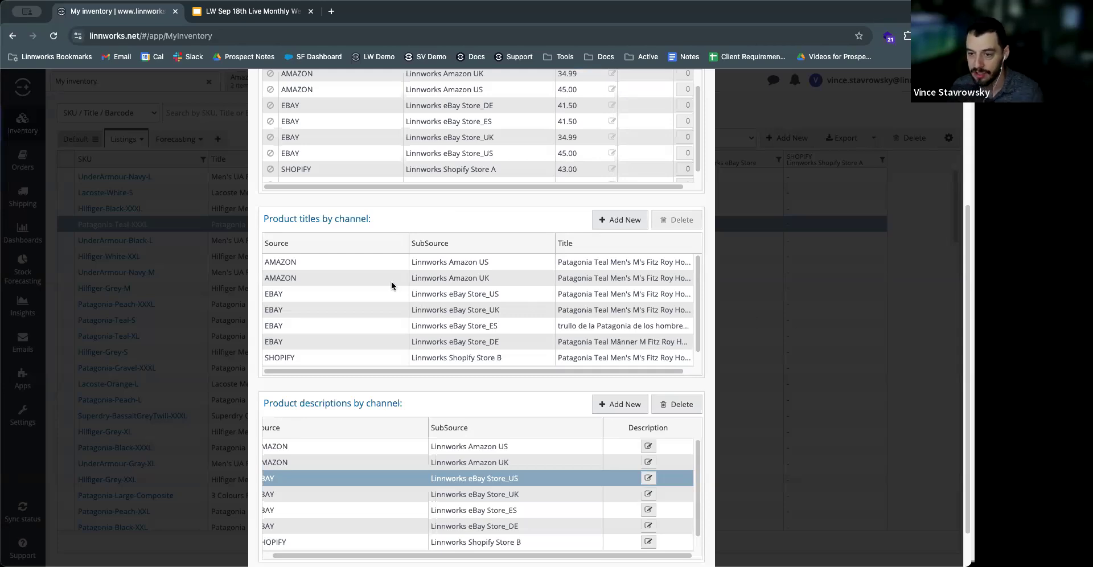
Step: Review the product pricing by channel for Patagonia-Teal-XXXL, from the default price through Shopify, and close the product details
{"action": "scroll", "coordinate": [392, 282], "scroll_direction": "up", "scroll_amount": 5}
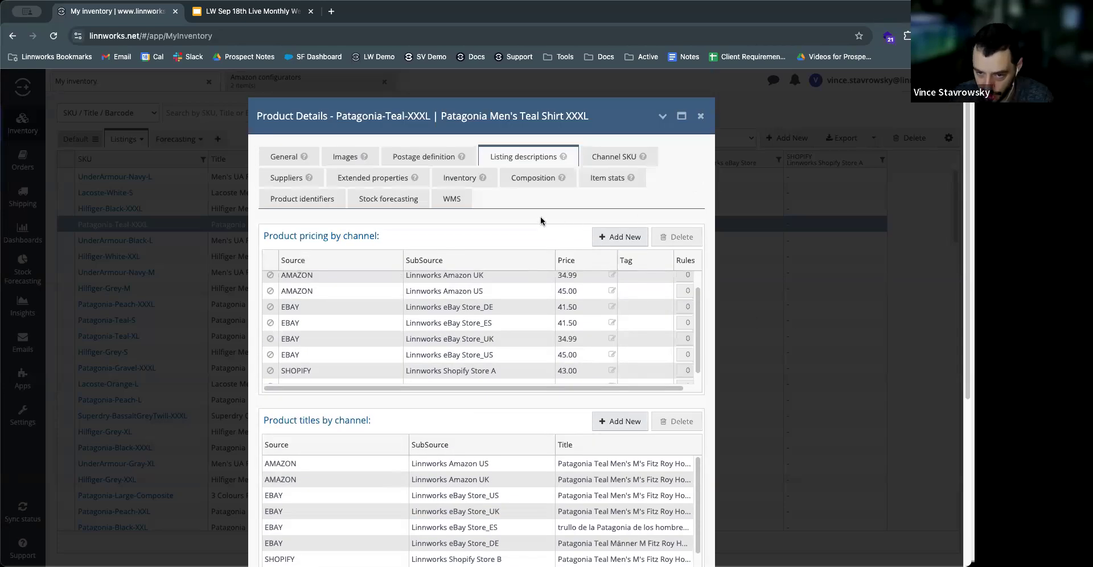
{"action": "scroll", "coordinate": [529, 316], "scroll_direction": "up", "scroll_amount": 1}
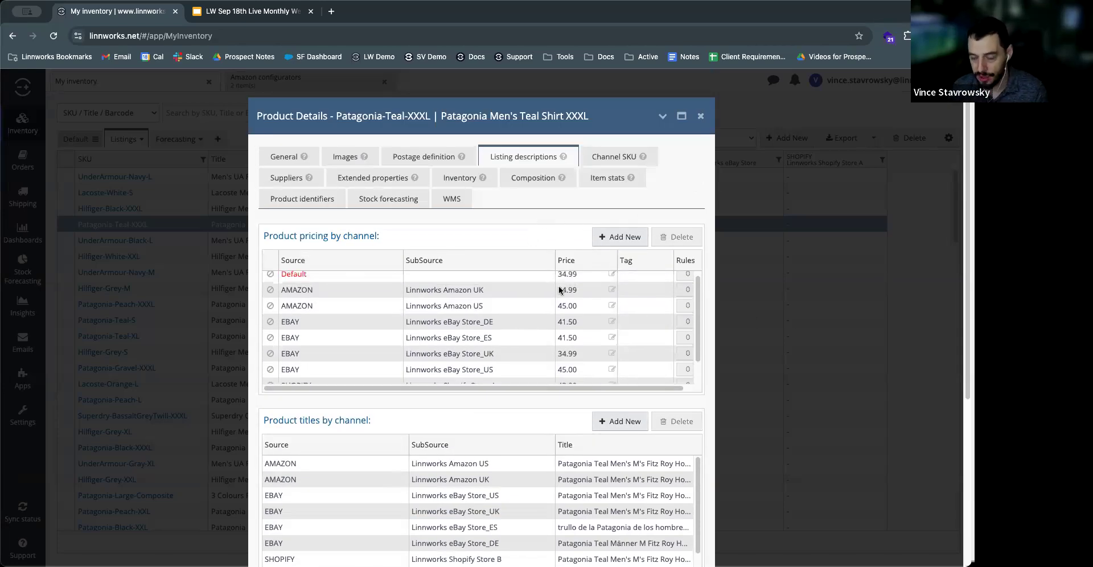
{"action": "scroll", "coordinate": [569, 357], "scroll_direction": "down", "scroll_amount": 1}
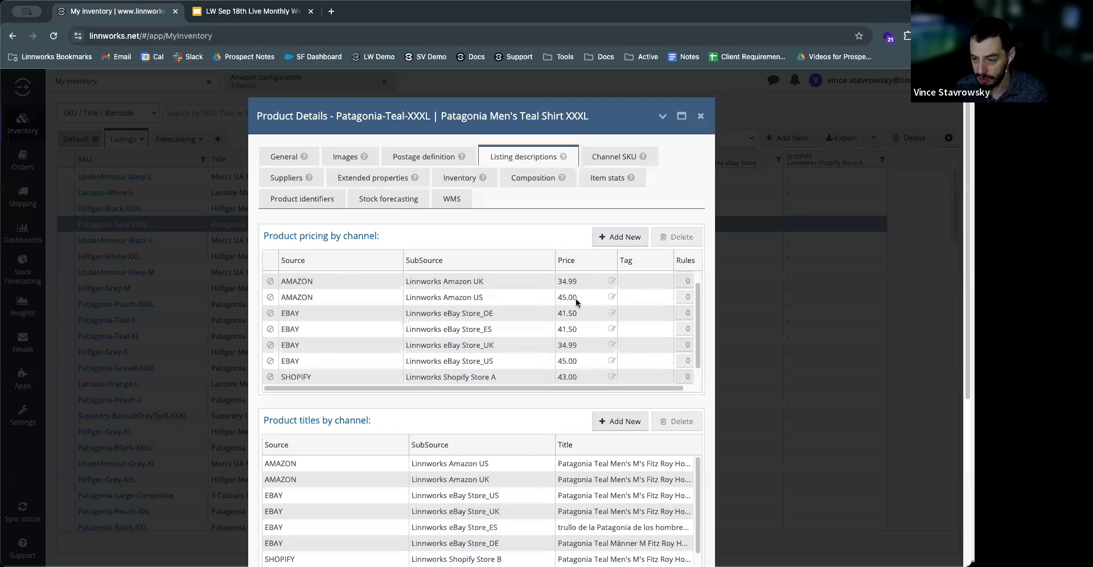
{"action": "scroll", "coordinate": [573, 310], "scroll_direction": "up", "scroll_amount": 1}
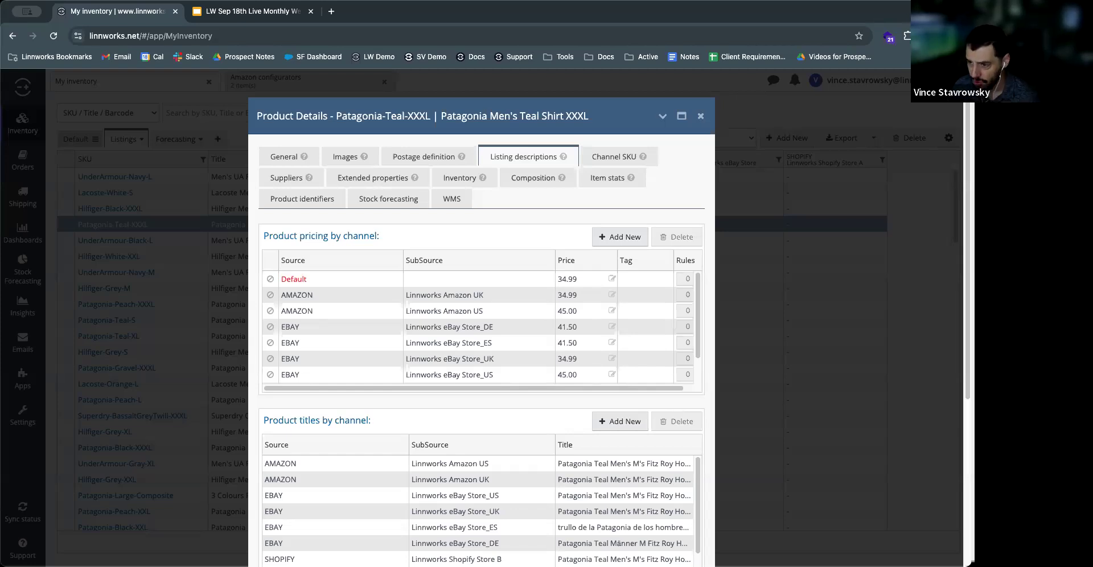
{"action": "left_click", "coordinate": [701, 118]}
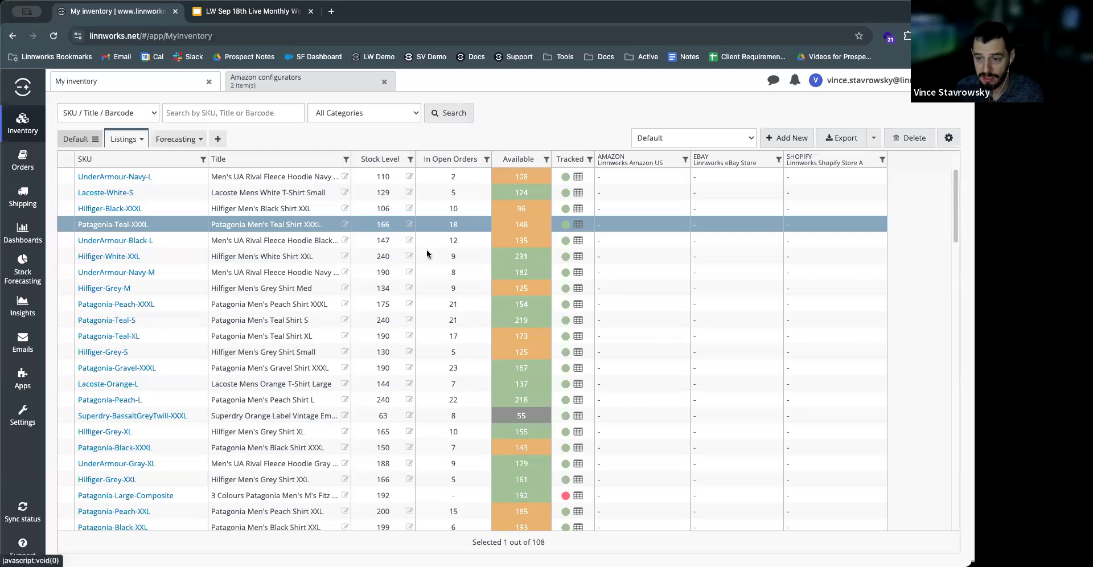
Step: Open the Amazon Add to catalog dialog for Patagonia-Teal-XXXL with the Clothing, Shirt (com): T-shirts (US) configurator
{"action": "right_click", "coordinate": [623, 227]}
{"action": "mouse_move", "coordinate": [649, 285]}
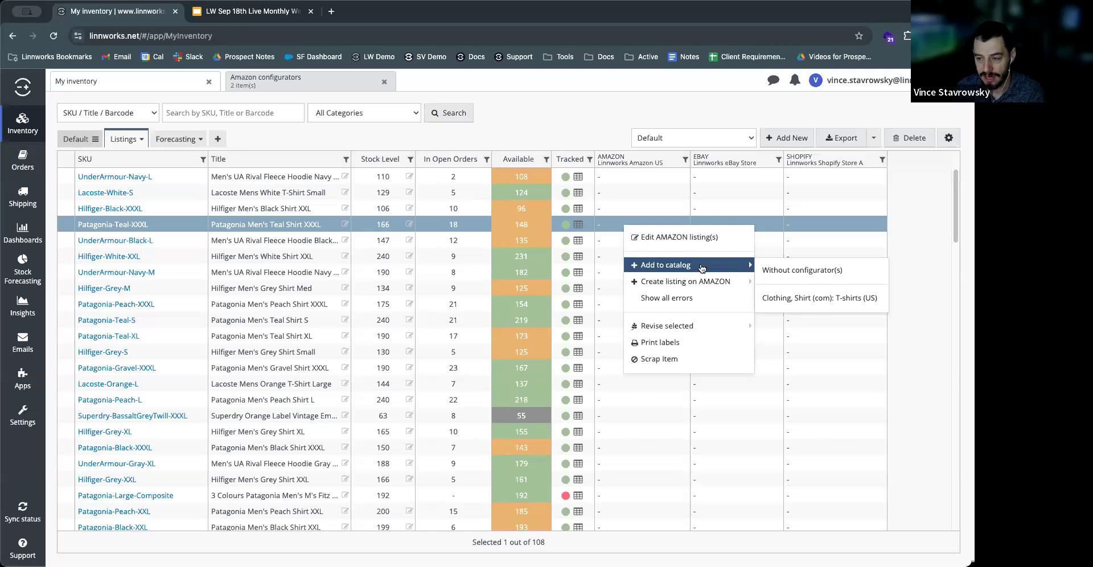
{"action": "left_click", "coordinate": [793, 297]}
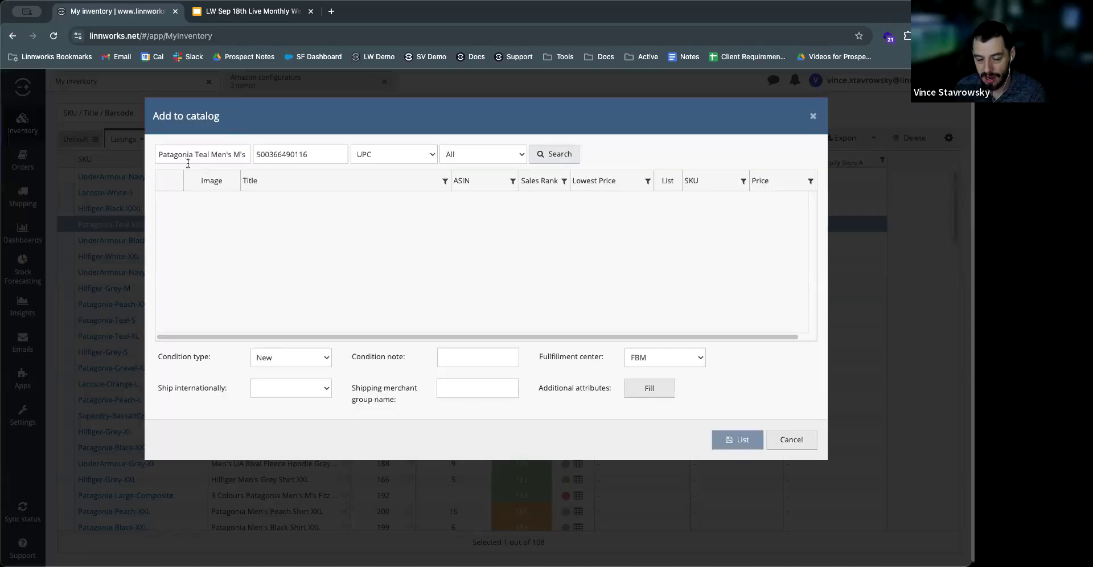
Step: Check the identifier types offered for the catalog search, choose ASIN, and close the dialog without listing
{"action": "left_click", "coordinate": [394, 157]}
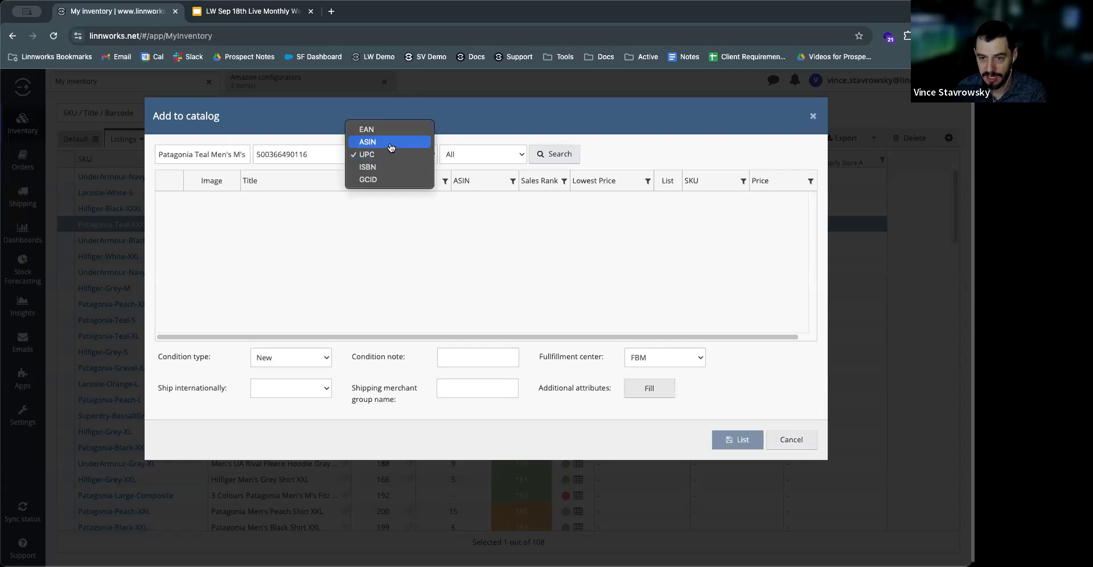
{"action": "left_click", "coordinate": [392, 140]}
{"action": "left_click", "coordinate": [391, 155]}
{"action": "left_click", "coordinate": [390, 143]}
{"action": "left_click", "coordinate": [389, 157]}
{"action": "left_click", "coordinate": [402, 191]}
{"action": "left_click", "coordinate": [409, 167]}
{"action": "left_click", "coordinate": [403, 167]}
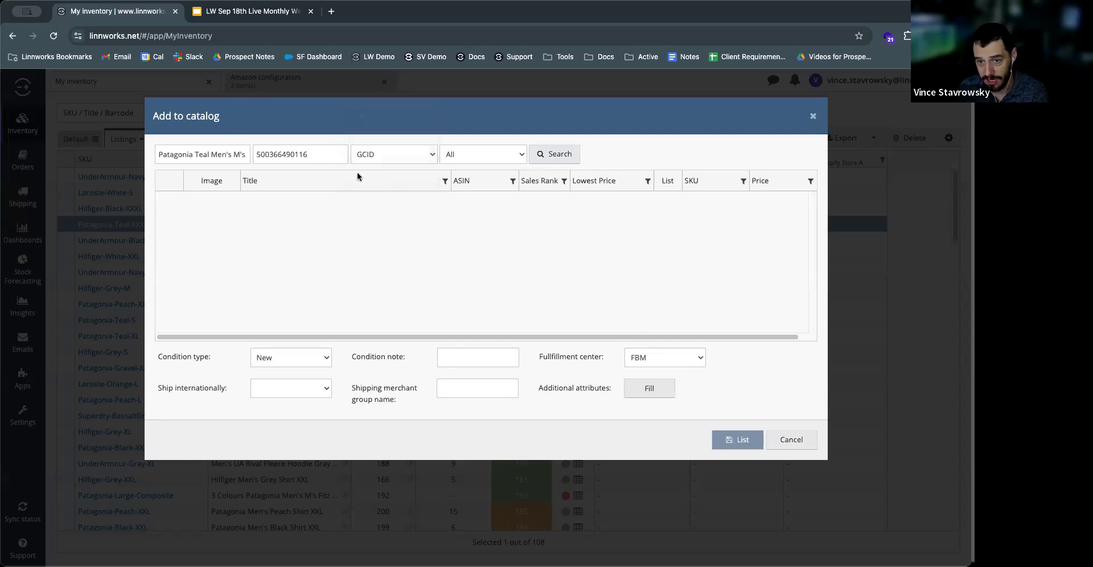
{"action": "left_click", "coordinate": [391, 161]}
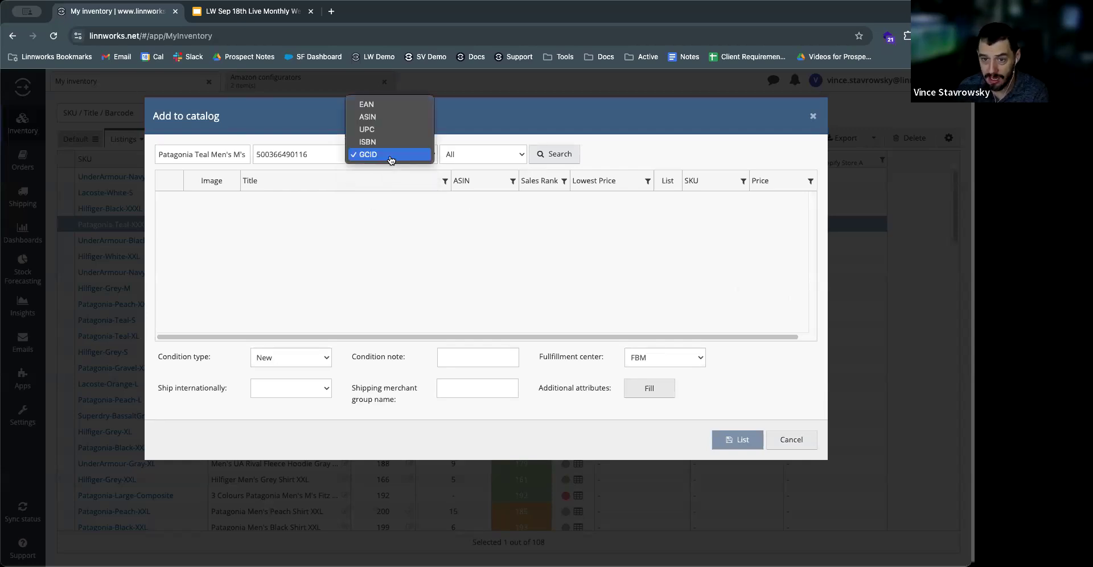
{"action": "left_click", "coordinate": [389, 125]}
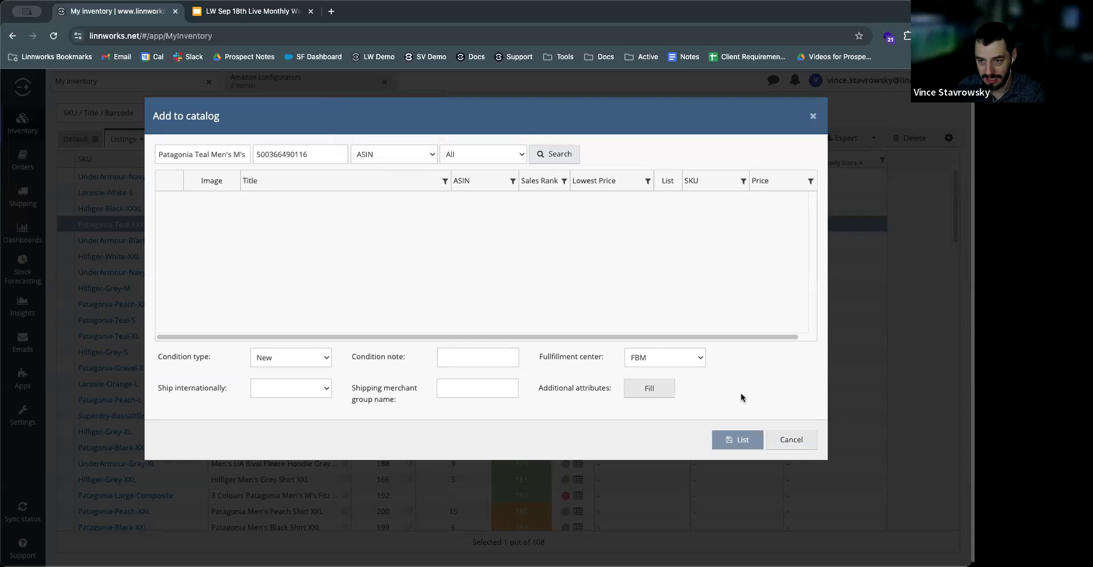
{"action": "left_click", "coordinate": [812, 117]}
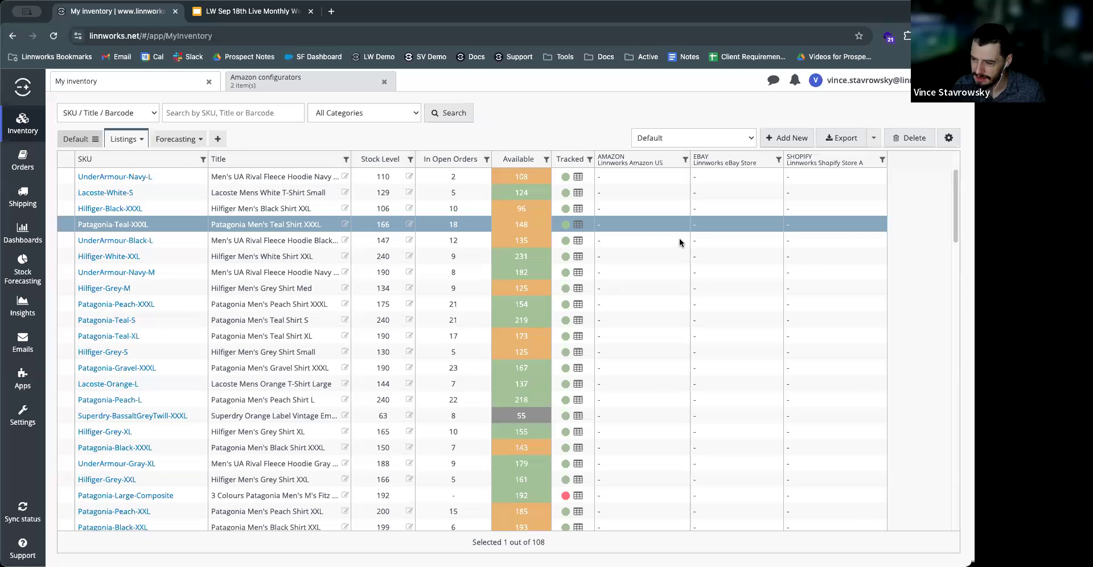
Step: View the Amazon listing actions offered for Patagonia-Teal-XXXL and dismiss them
{"action": "right_click", "coordinate": [637, 225]}
{"action": "mouse_move", "coordinate": [671, 328]}
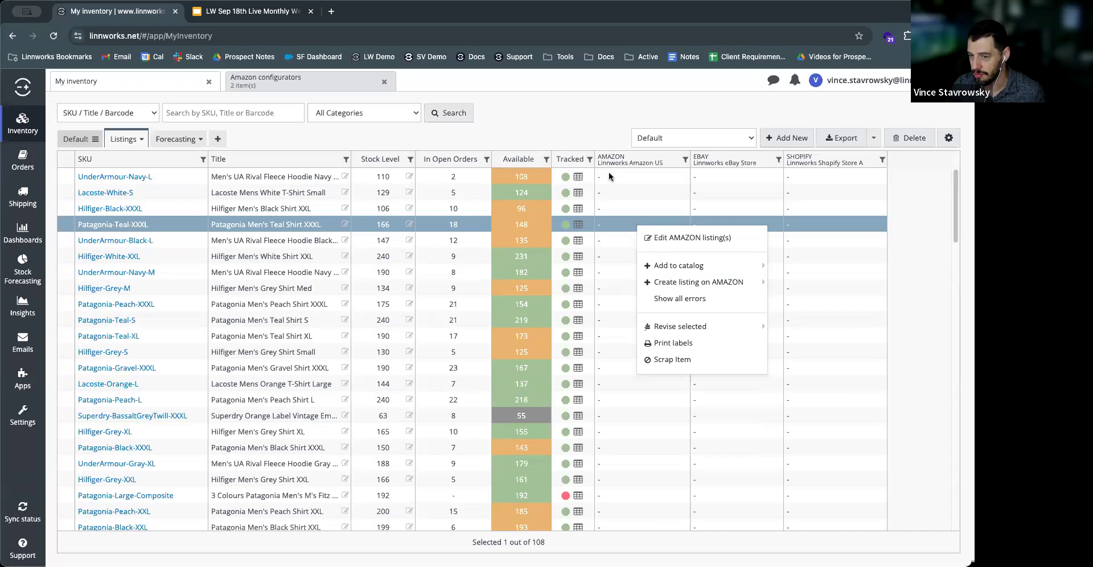
{"action": "left_click", "coordinate": [558, 131]}
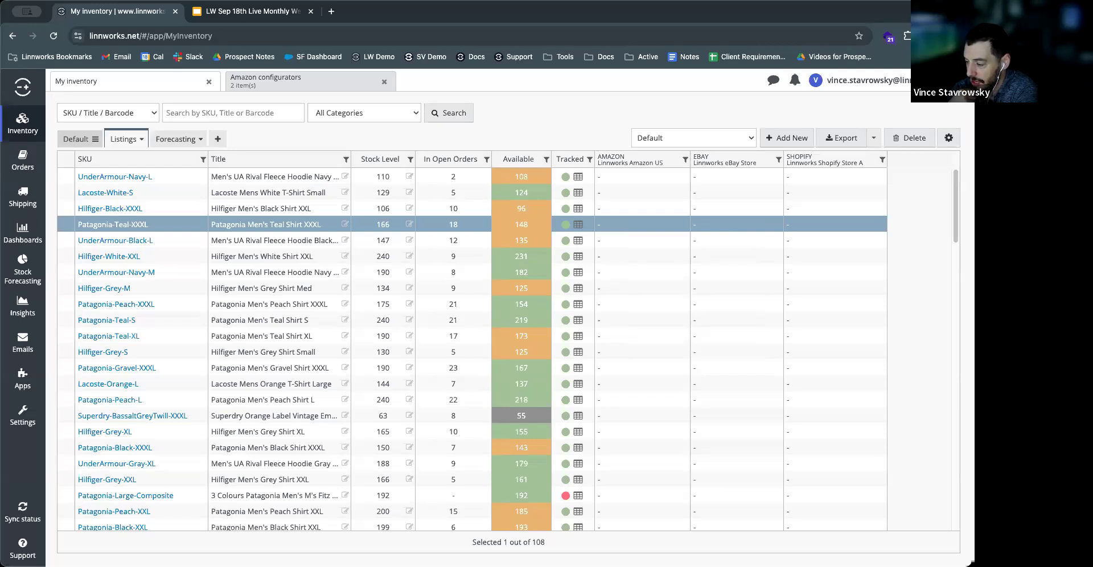
Step: Select the products from UnderArmour-Navy-L through Hilfiger-Grey-XXL, view the Amazon bulk revision options, and reduce the selection to Hilfiger-White-XXL
{"action": "left_click", "coordinate": [613, 178]}
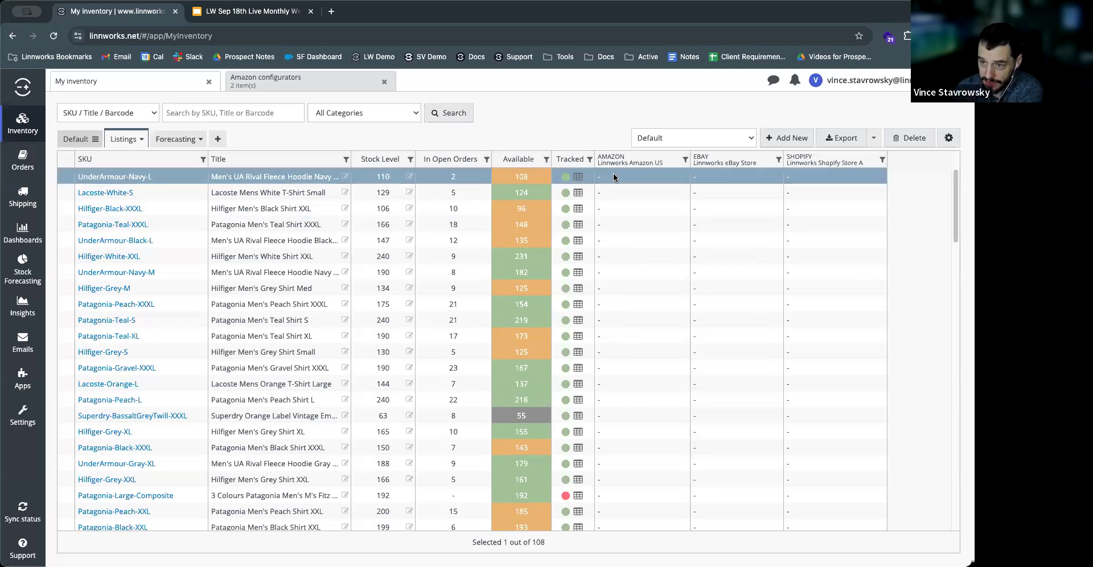
{"action": "left_click", "coordinate": [633, 477], "text": "shift"}
{"action": "right_click", "coordinate": [633, 476]}
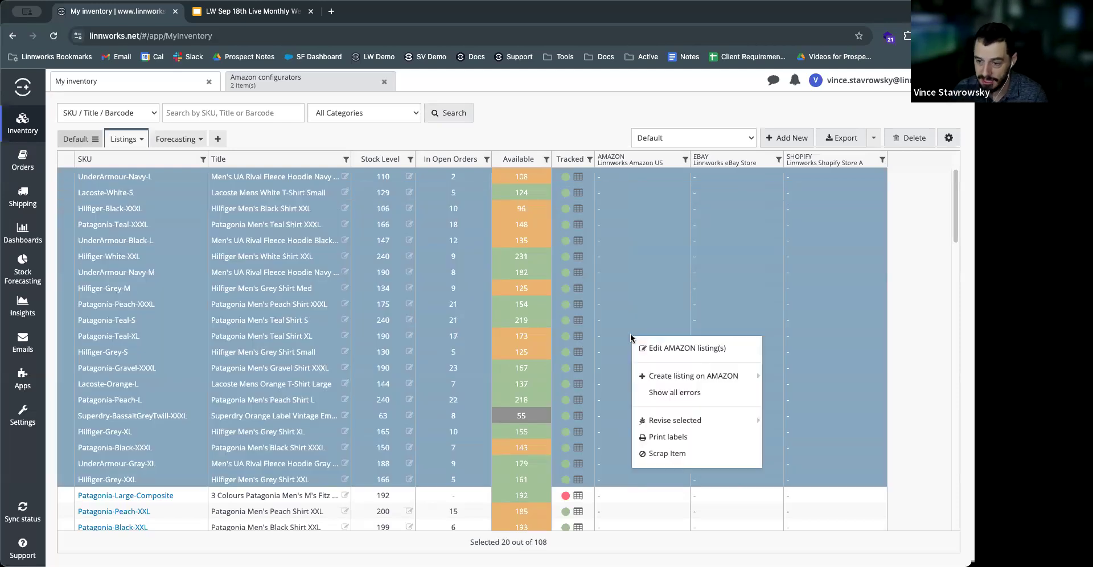
{"action": "mouse_move", "coordinate": [674, 422]}
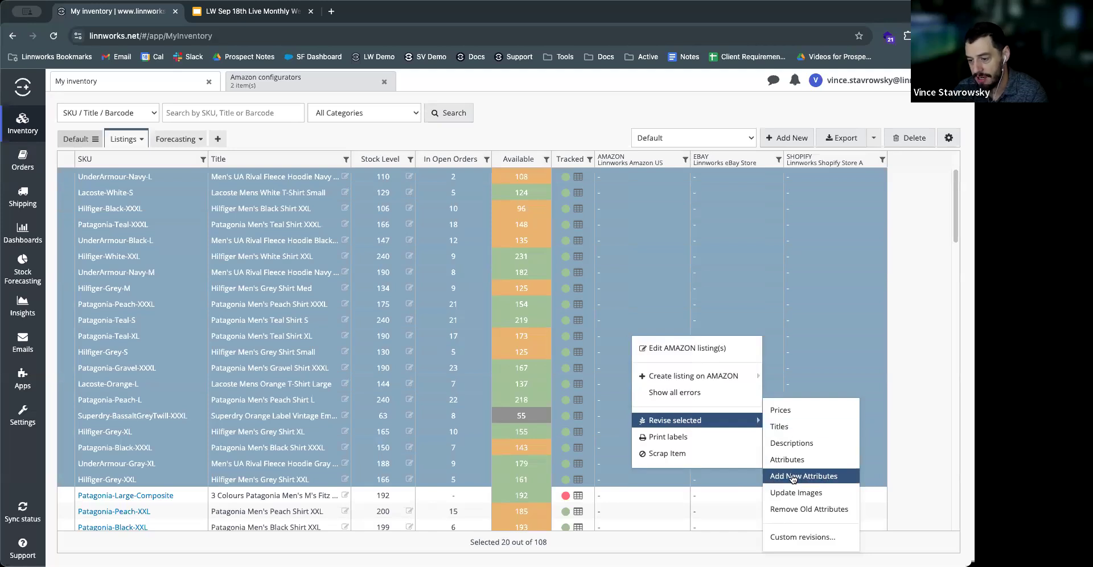
{"action": "left_click", "coordinate": [571, 119]}
{"action": "left_click", "coordinate": [623, 254]}
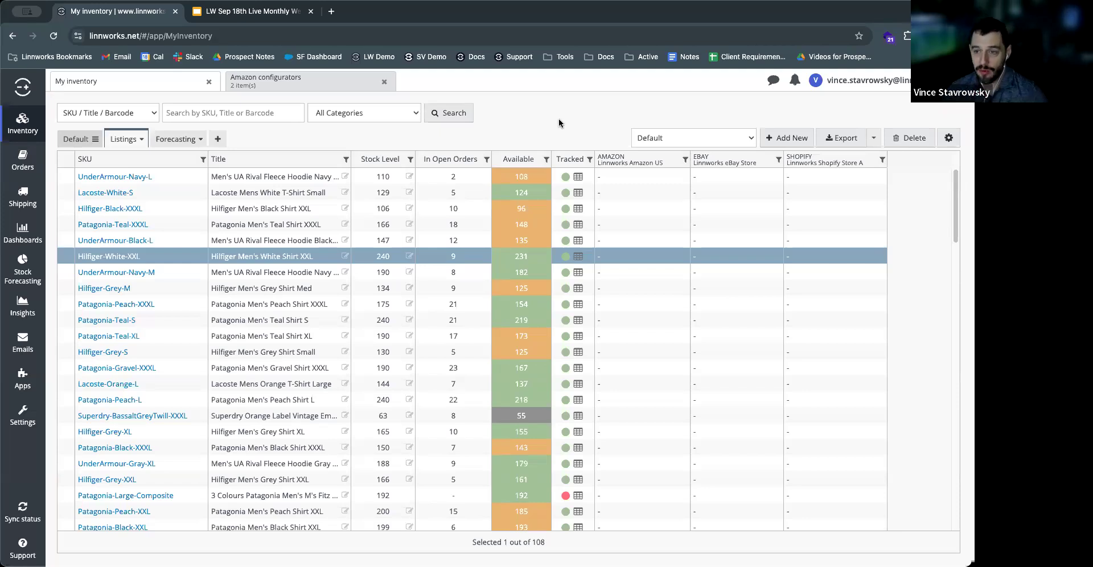
Step: Look at the open orders list and open the rules engine
{"action": "mouse_move", "coordinate": [20, 164]}
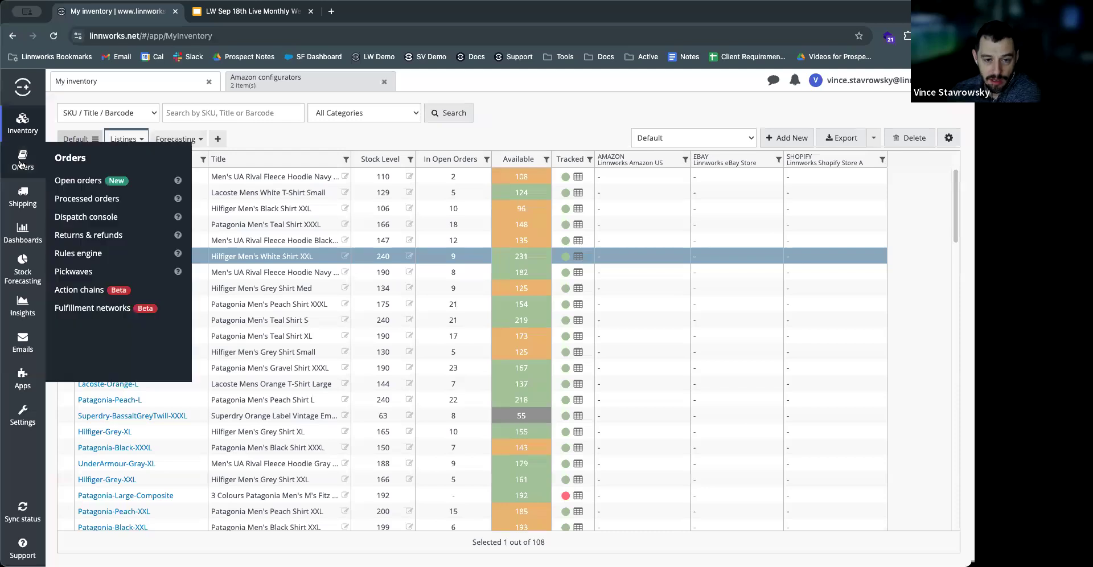
{"action": "left_click", "coordinate": [64, 181]}
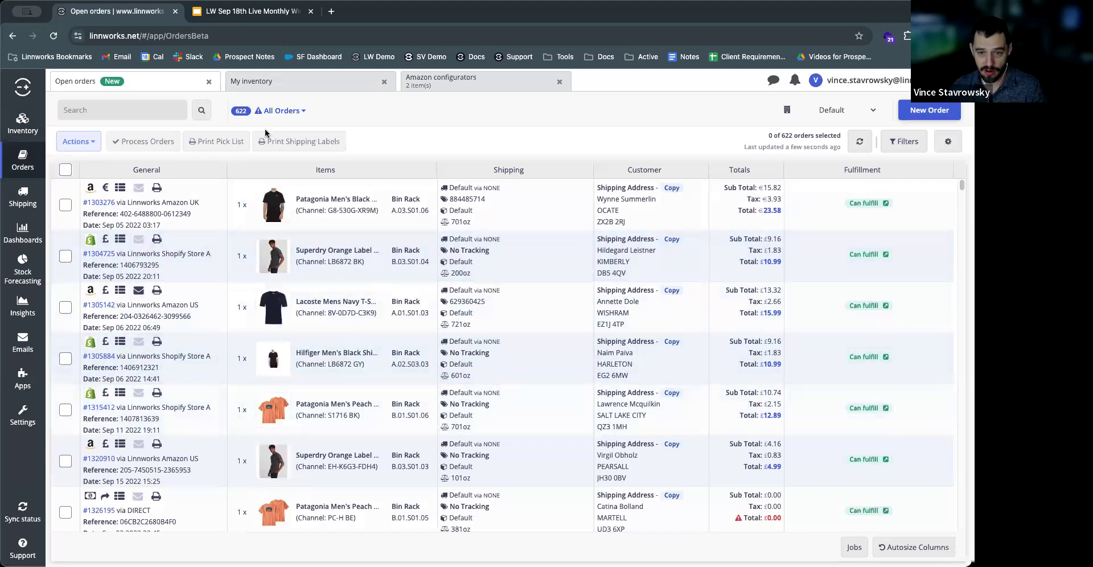
{"action": "left_click", "coordinate": [21, 161]}
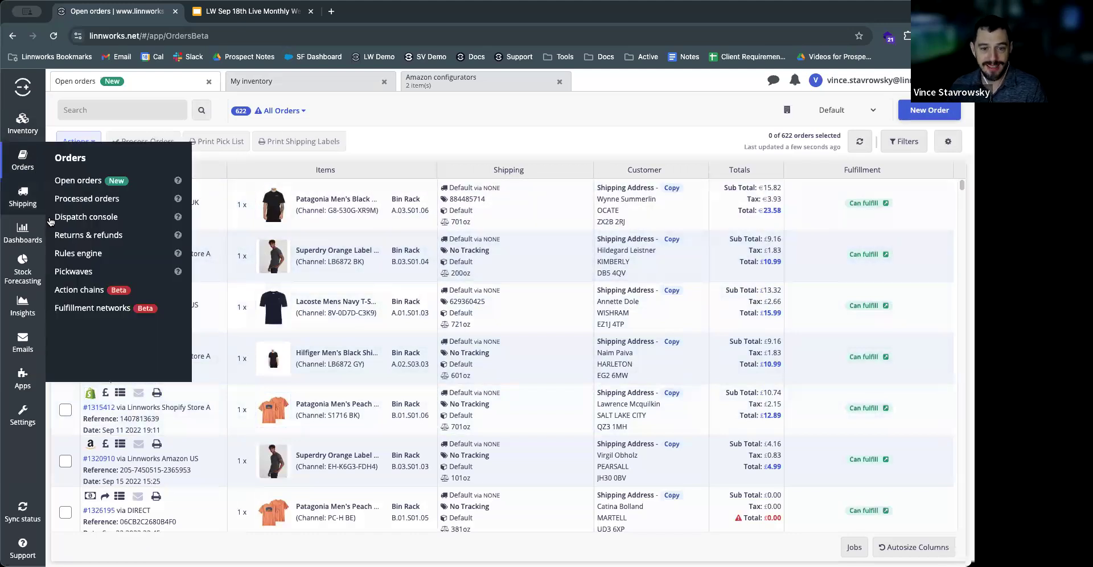
{"action": "left_click", "coordinate": [68, 254]}
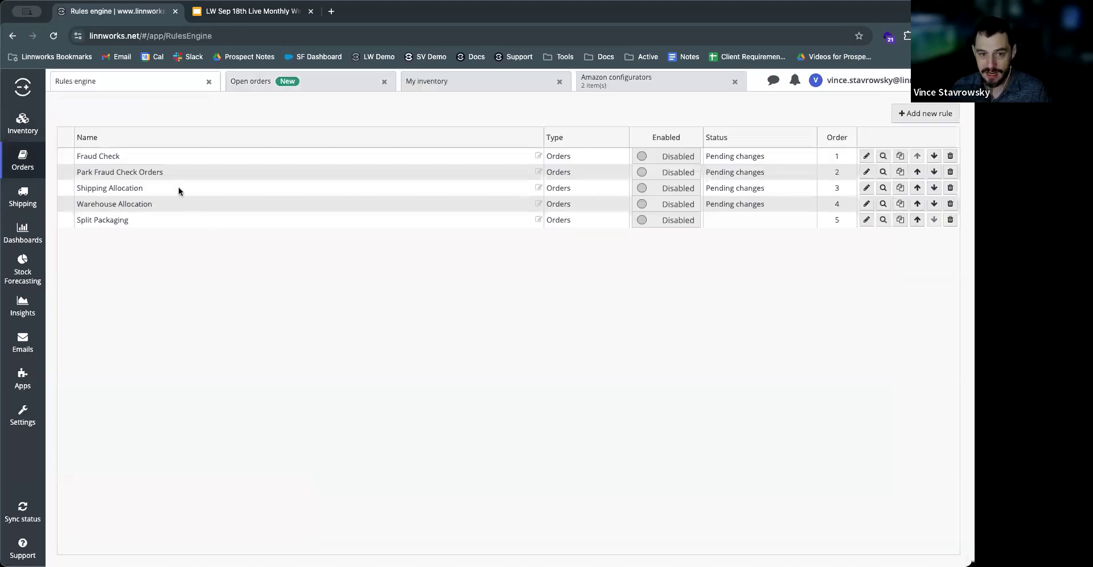
Step: Examine the Amazon, eBay and Shopify branches of the Shipping Allocation rule and return to the rule list
{"action": "left_click", "coordinate": [179, 188]}
{"action": "left_click", "coordinate": [865, 188]}
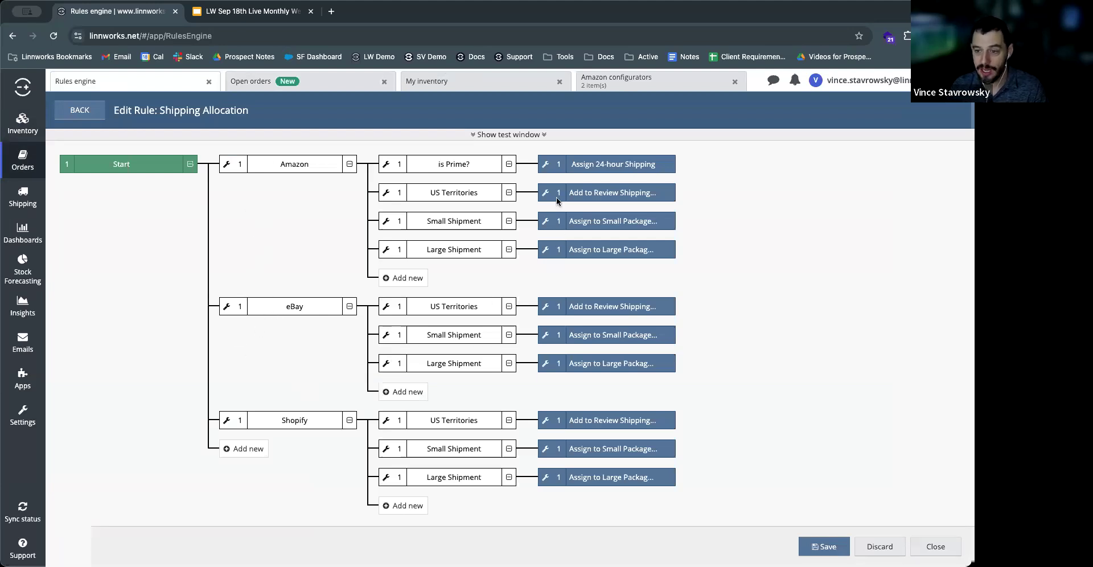
{"action": "left_click", "coordinate": [86, 120]}
{"action": "left_click", "coordinate": [454, 163]}
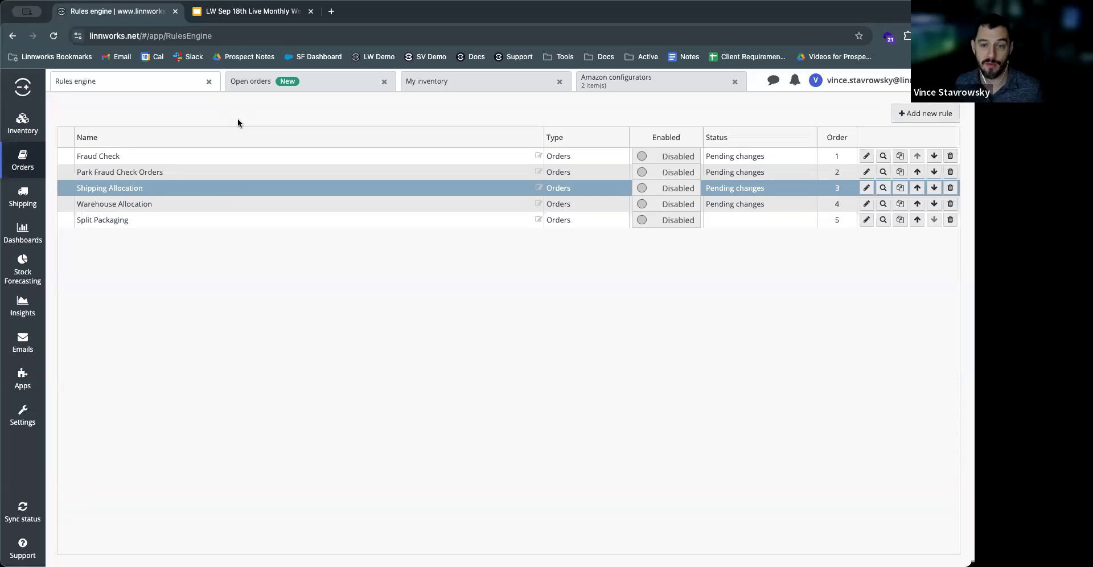
Step: Close the rules engine and open orders, and switch to the Google Slides webinar deck's Thank you slide
{"action": "left_click", "coordinate": [209, 83]}
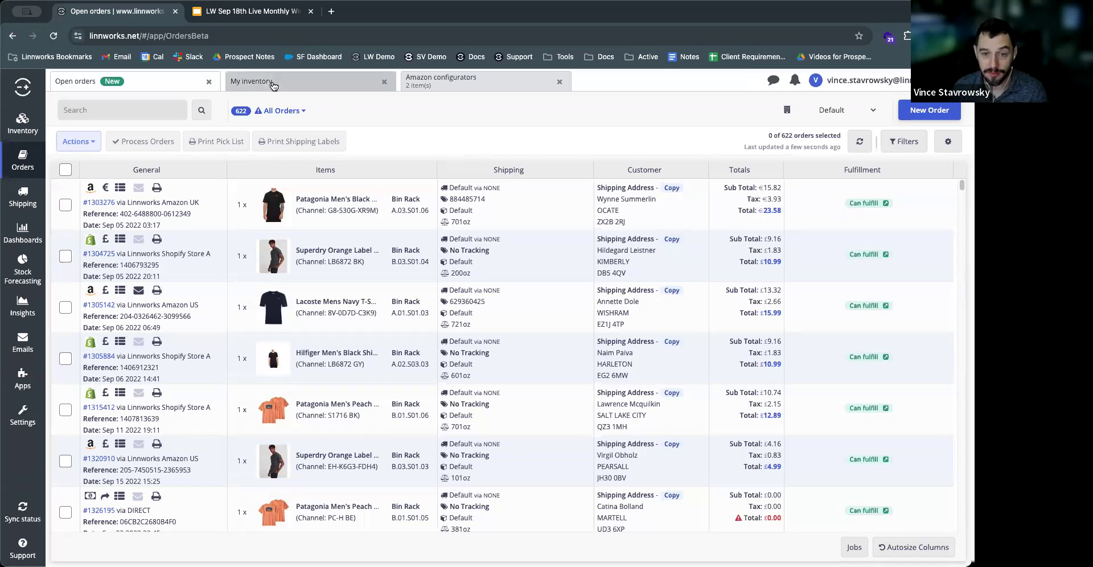
{"action": "left_click", "coordinate": [209, 81]}
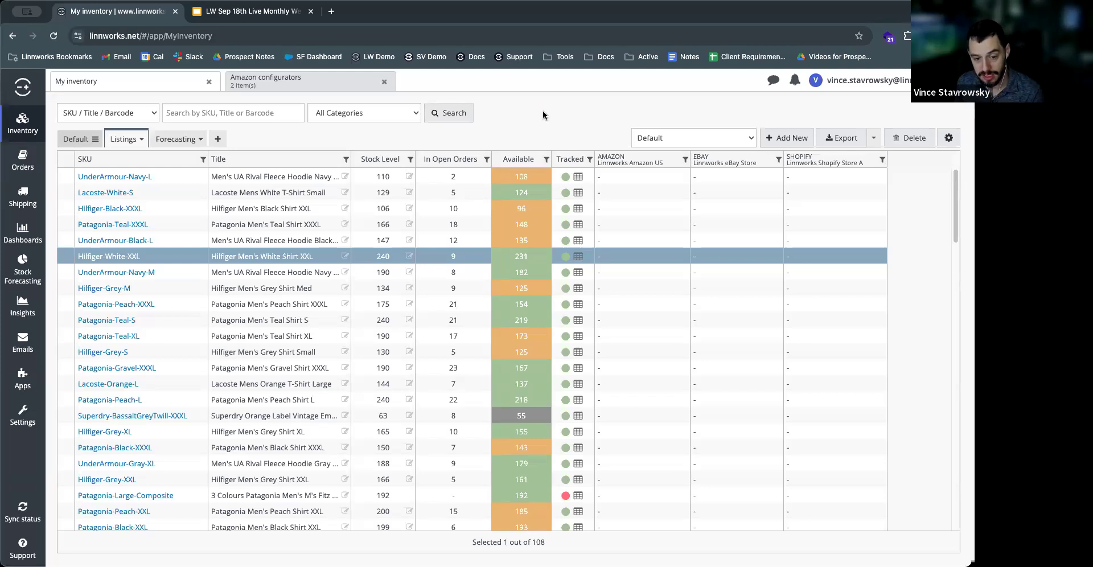
{"action": "left_click", "coordinate": [271, 13]}
{"action": "key", "text": "Right"}
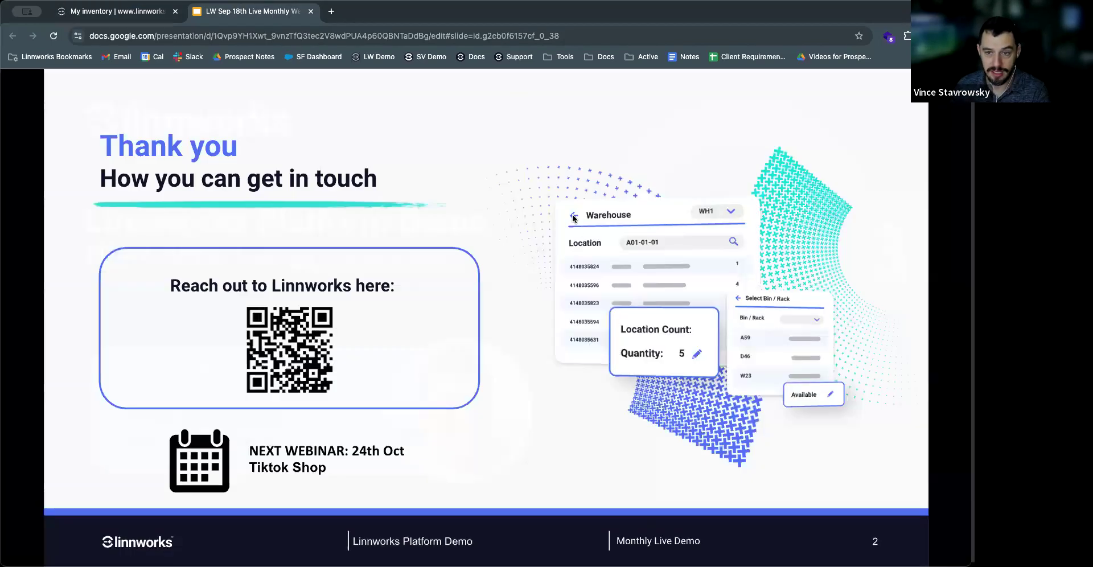